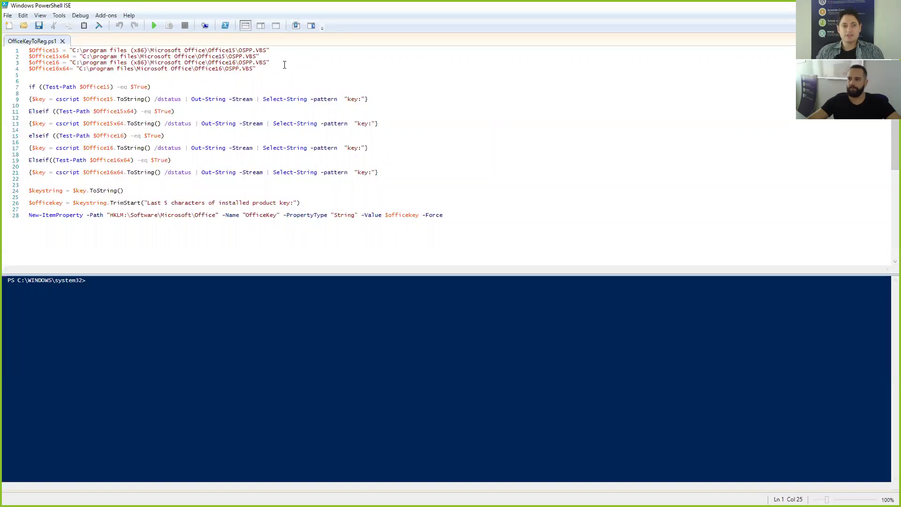
pyautogui.moveTo(267, 70); pyautogui.dragTo(33, 55)
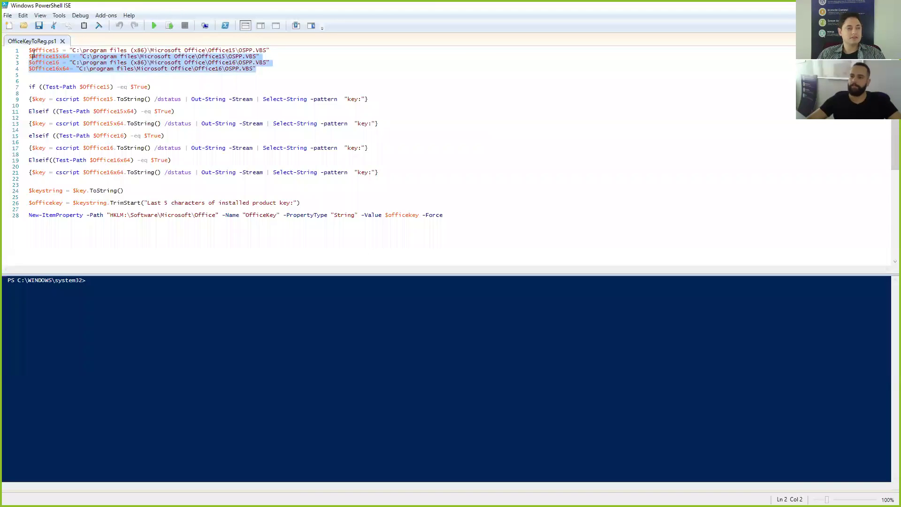
pyautogui.click(114, 52)
pyautogui.click(60, 50)
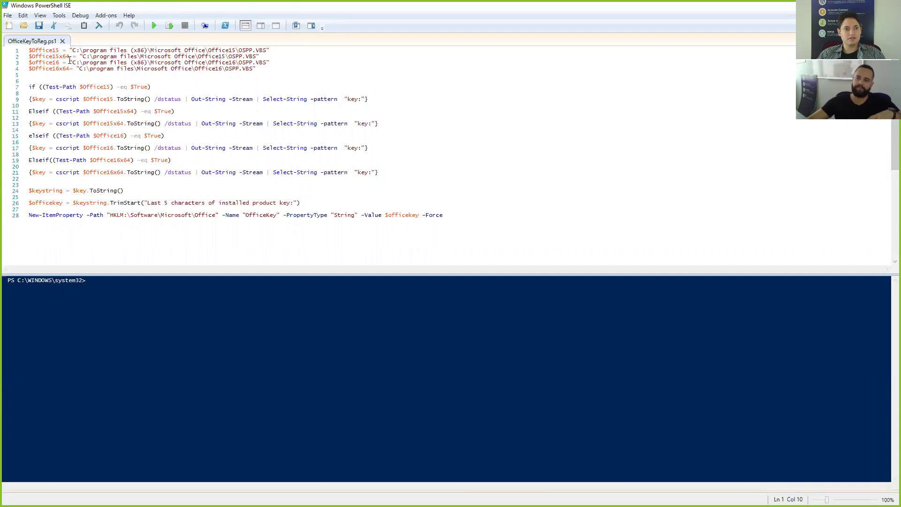
pyautogui.moveTo(254, 70); pyautogui.dragTo(79, 69)
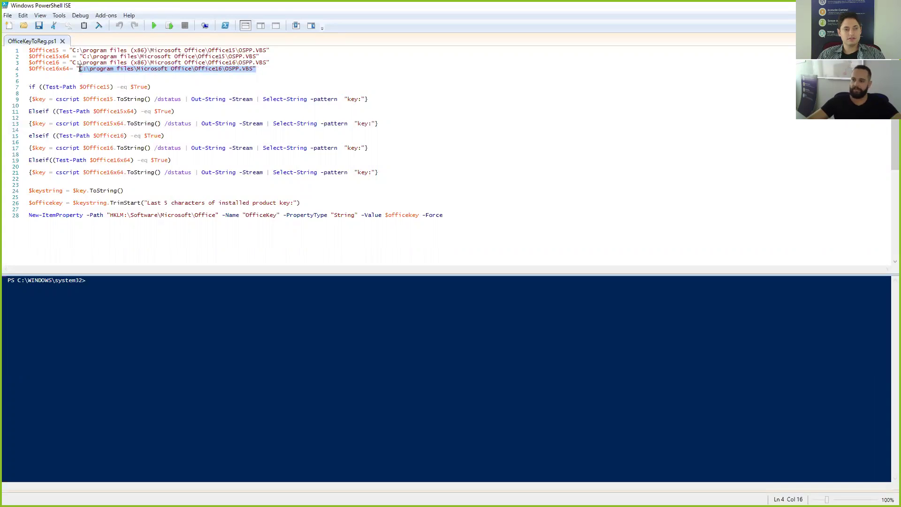
pyautogui.click(256, 70)
pyautogui.moveTo(272, 70); pyautogui.dragTo(32, 50)
pyautogui.click(270, 69)
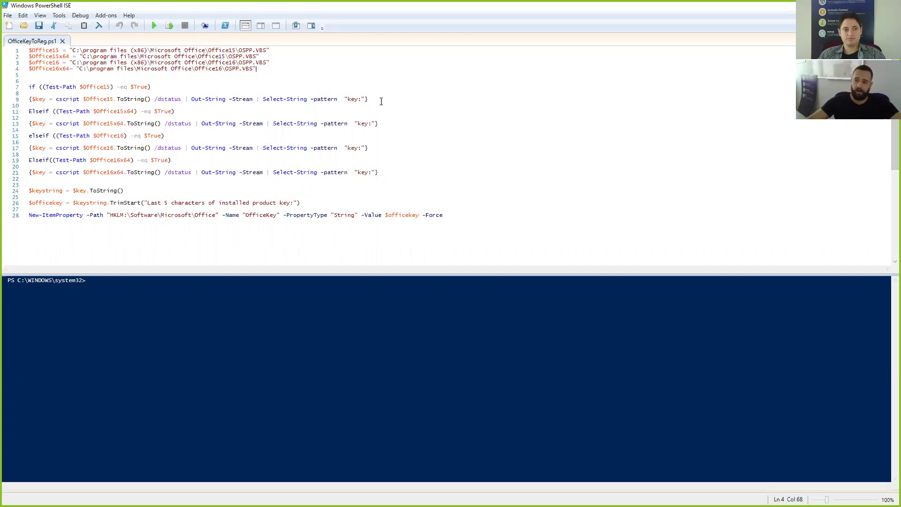
pyautogui.moveTo(253, 70); pyautogui.dragTo(225, 70)
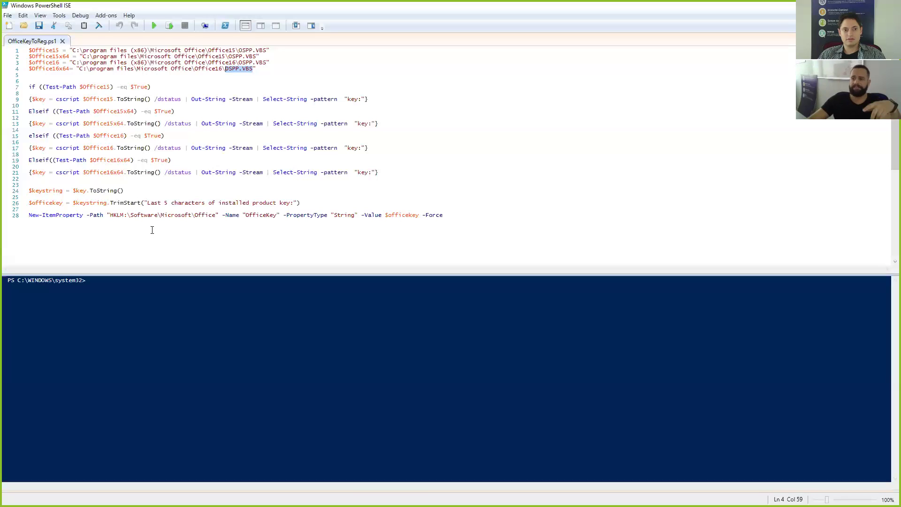
pyautogui.moveTo(216, 215); pyautogui.dragTo(110, 215)
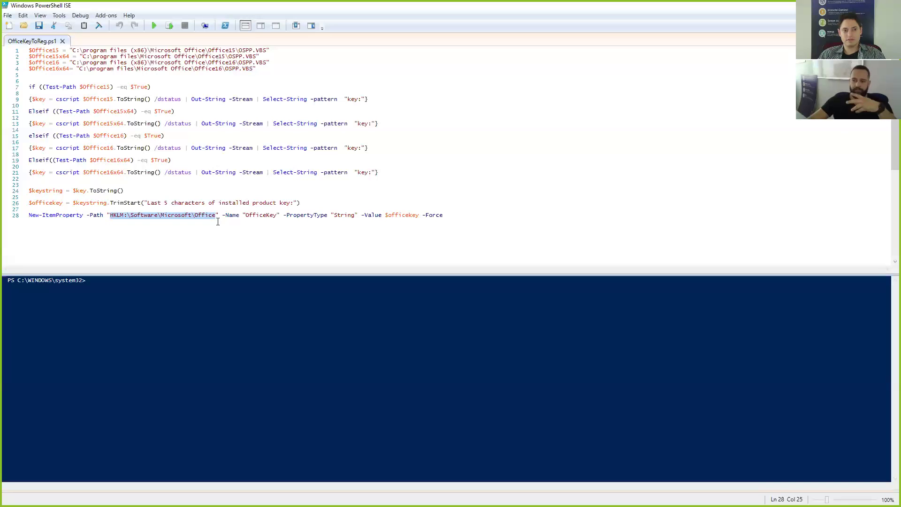
pyautogui.click(450, 215)
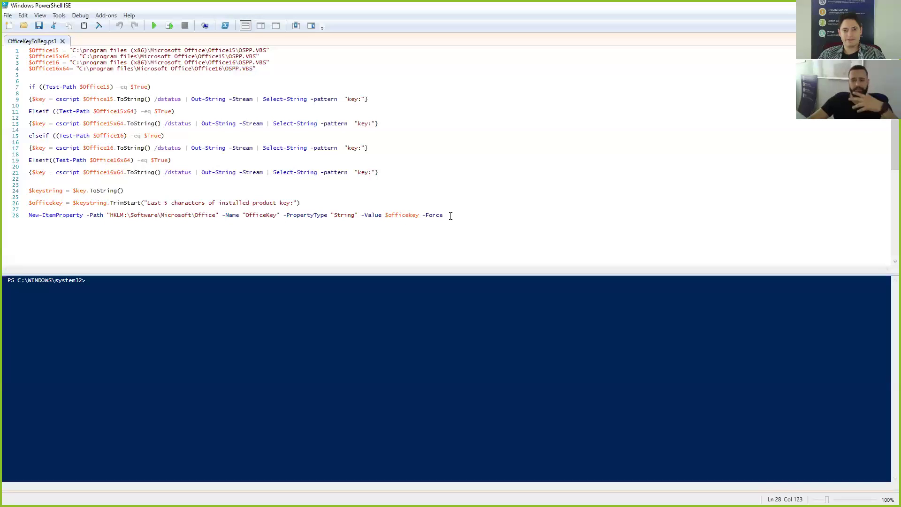
pyautogui.hotkey('ctrl', 'shift', 'Home')
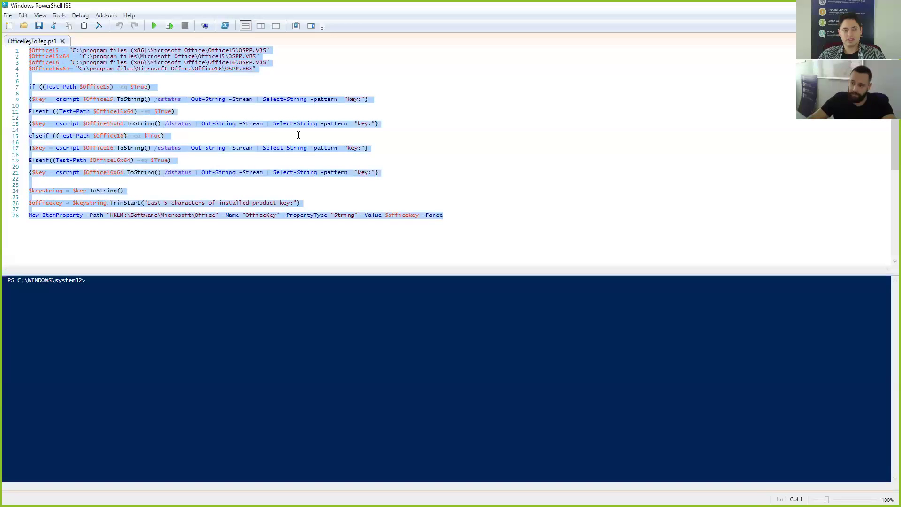
pyautogui.click(263, 69)
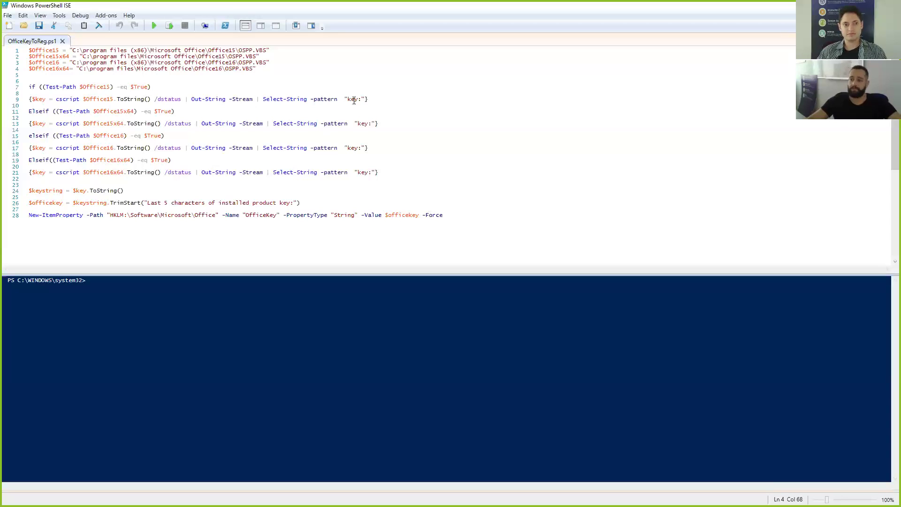
pyautogui.click(474, 215)
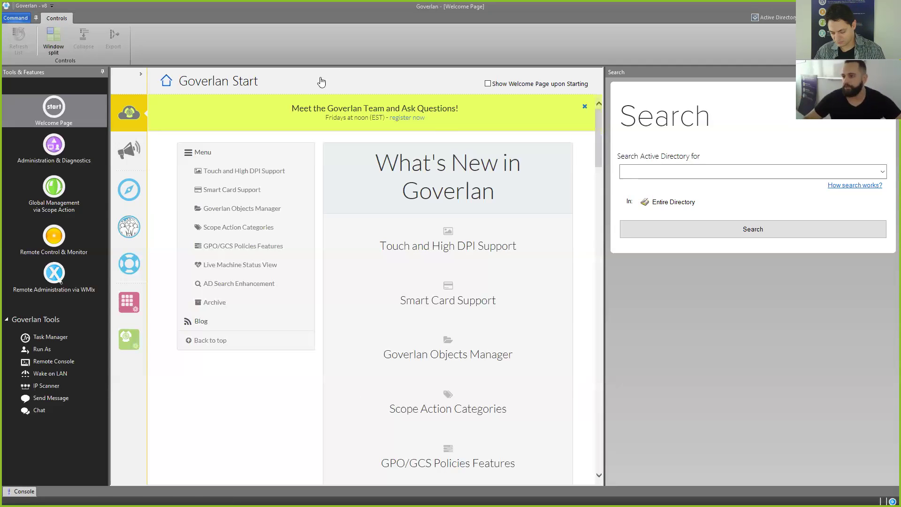
# Step: Show Script Packages in Manage Goverlan Objects and add a new Script Package
pyautogui.click(133, 304)
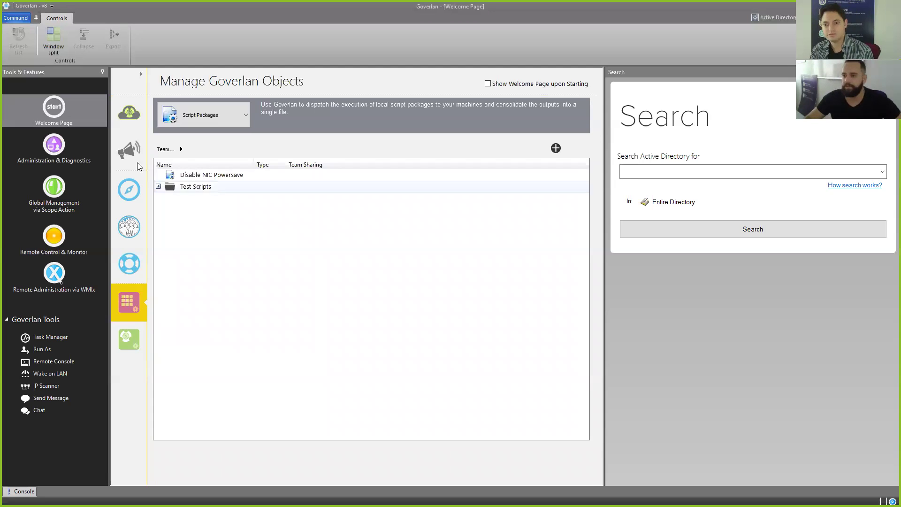
pyautogui.click(71, 120)
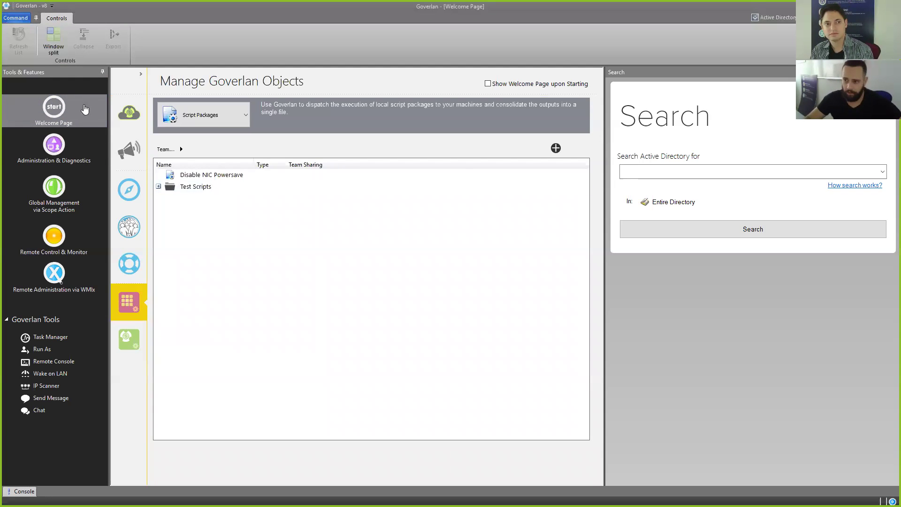
pyautogui.click(139, 75)
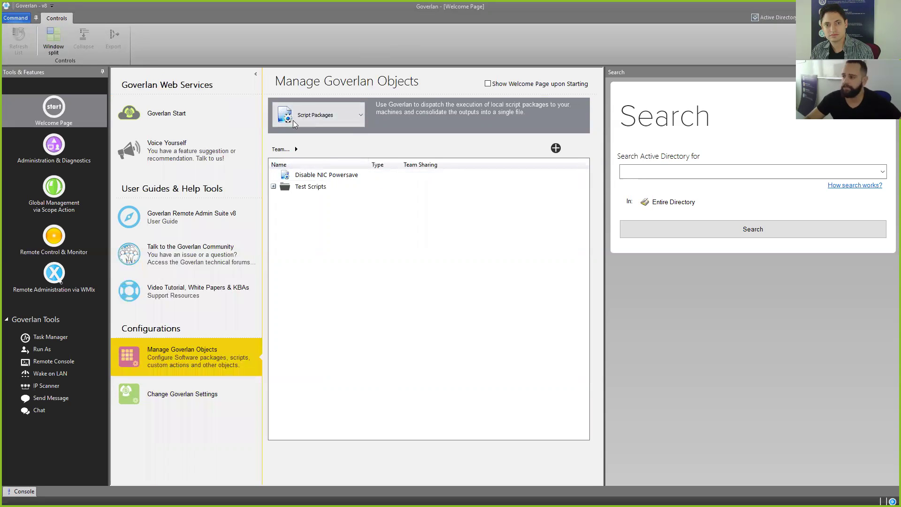
pyautogui.click(323, 123)
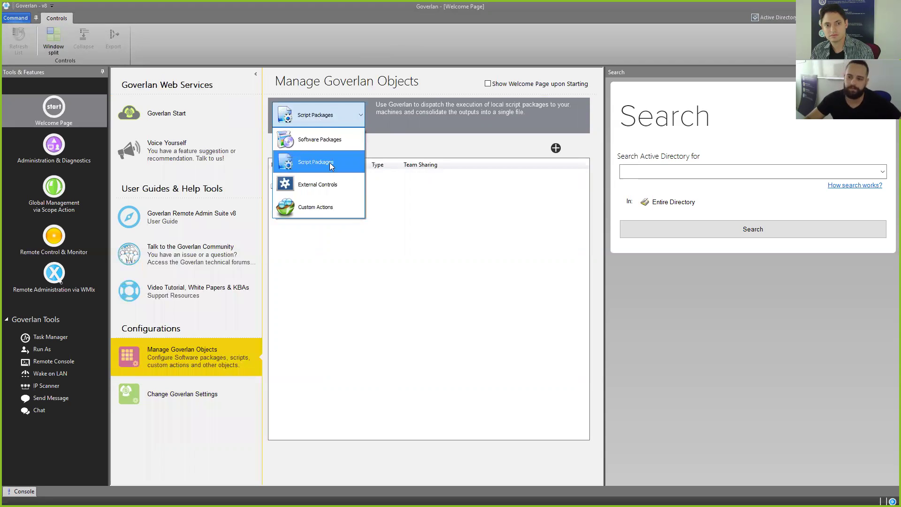
pyautogui.click(331, 164)
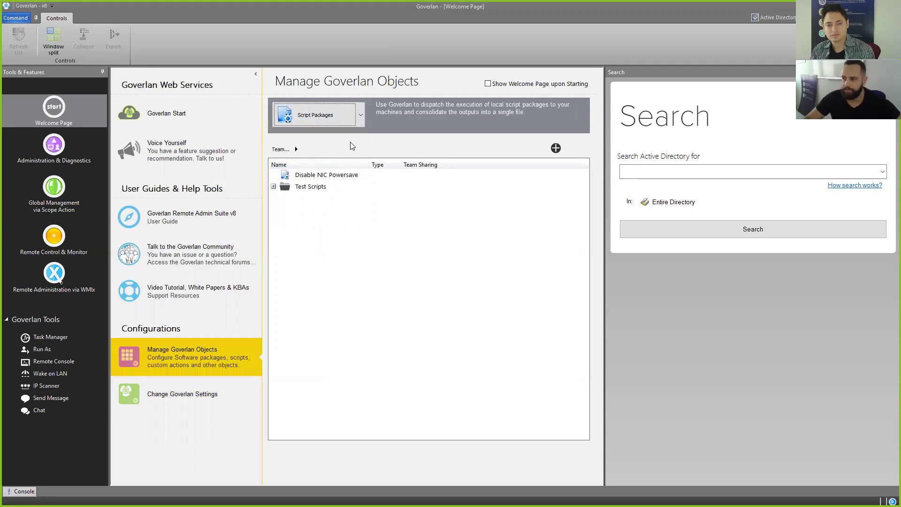
pyautogui.click(555, 148)
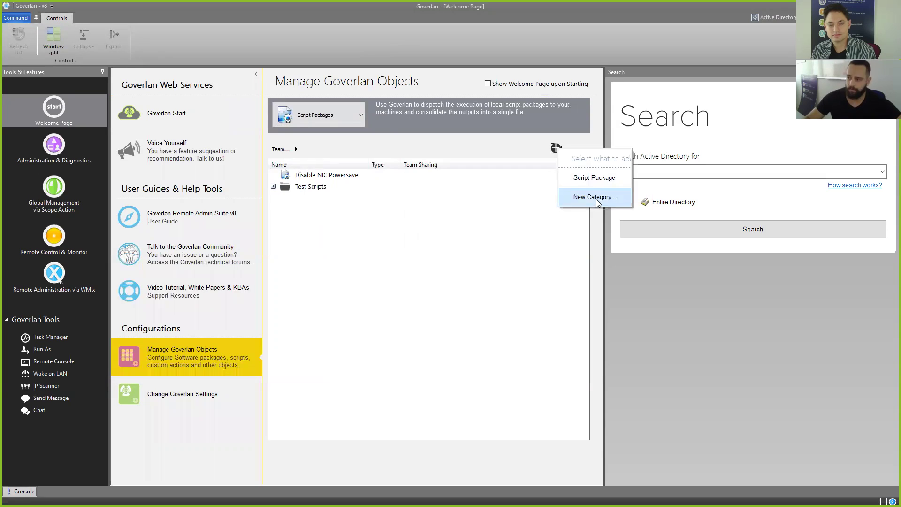
pyautogui.click(597, 177)
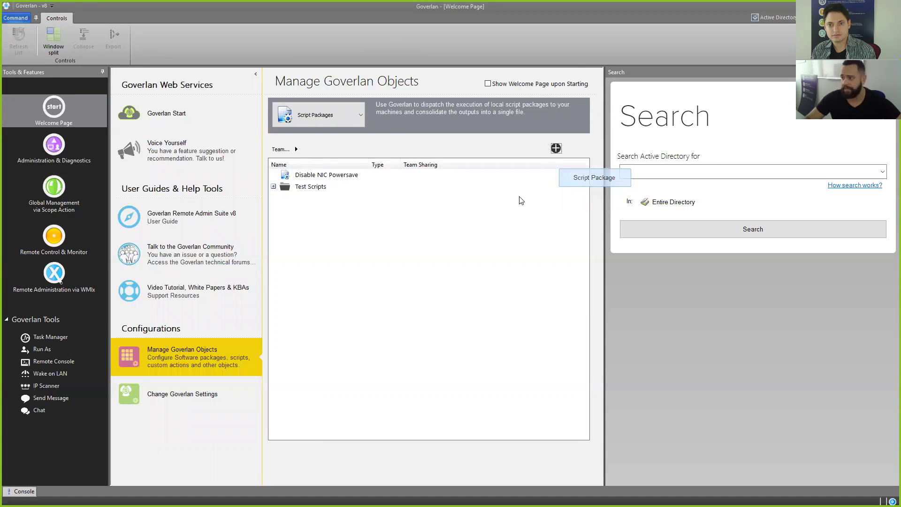
# Step: Name the package 'Office Key to Registry' and describe it as querying and exporting the product key's last 5 digits to the registry
pyautogui.write('Office Ke')
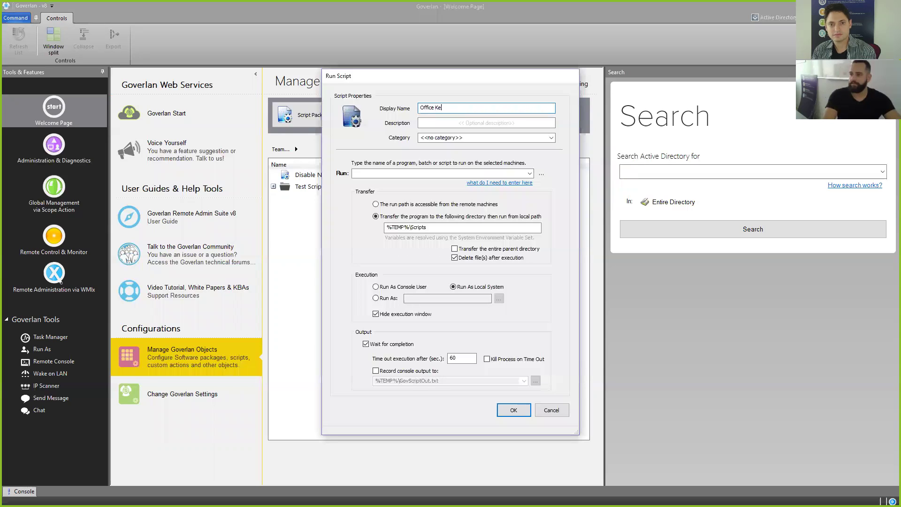
pyautogui.write('y to Regsitr')
pyautogui.press('BackSpace')
pyautogui.press('BackSpace')
pyautogui.press('BackSpace')
pyautogui.press('BackSpace')
pyautogui.write('istr')
pyautogui.press('Tab')
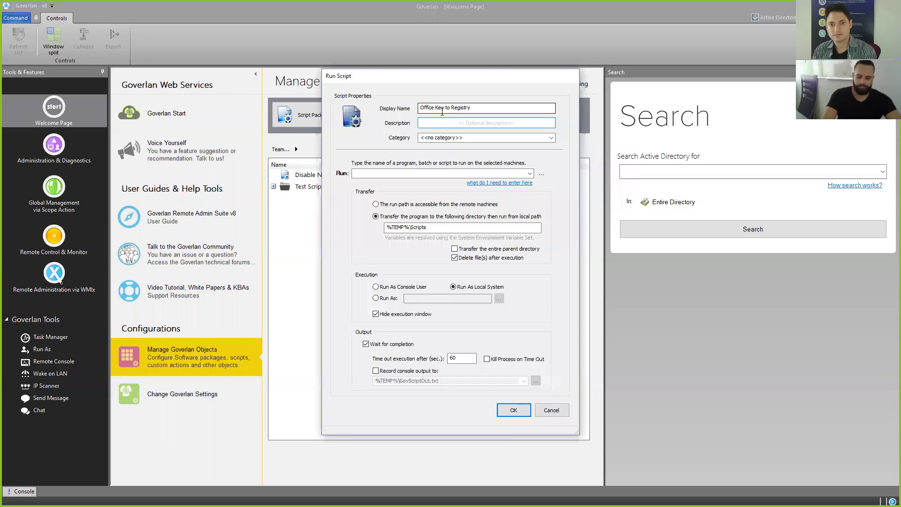
pyautogui.write('Qu')
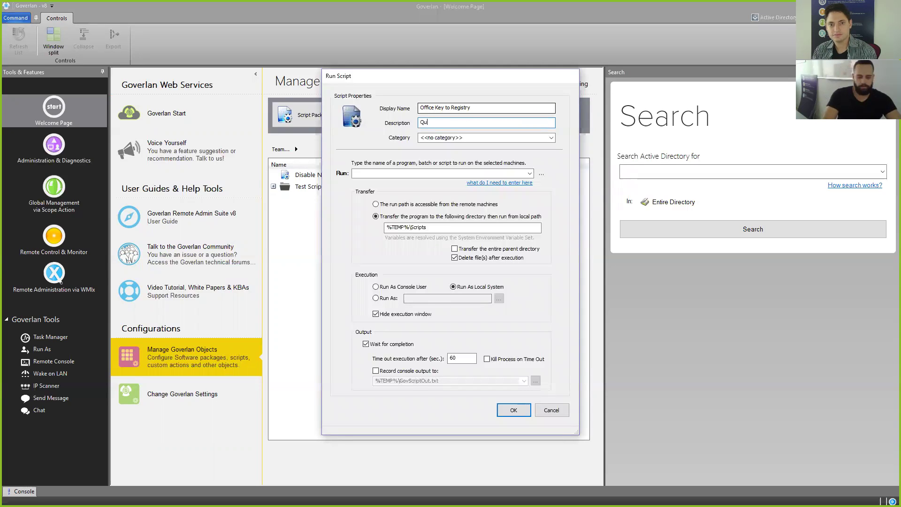
pyautogui.write('erys')
pyautogui.press('BackSpace')
pyautogui.press('BackSpace')
pyautogui.press('BackSpace')
pyautogui.write('ies a')
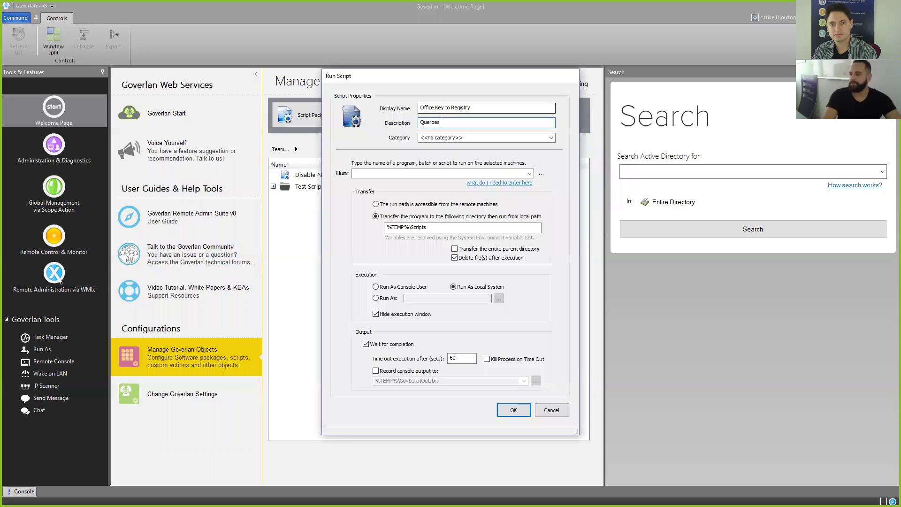
pyautogui.write('nd exports last')
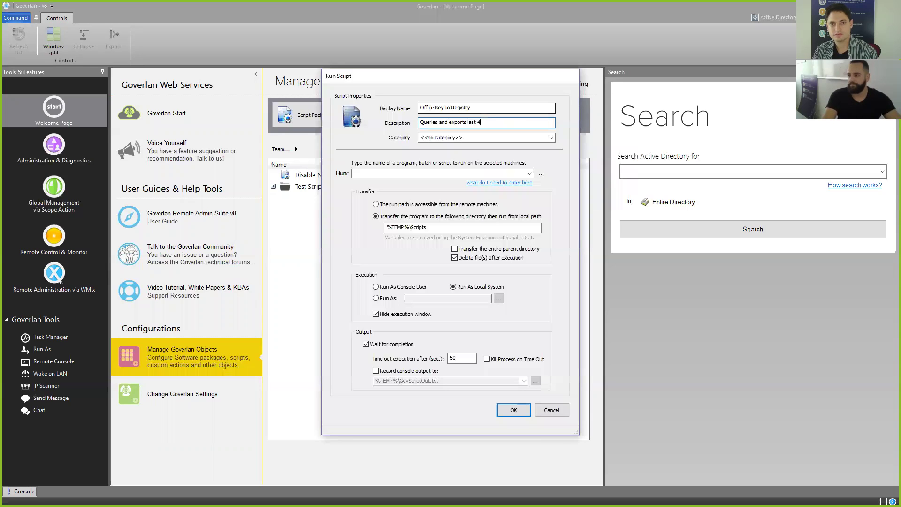
pyautogui.write(' 5 digits of')
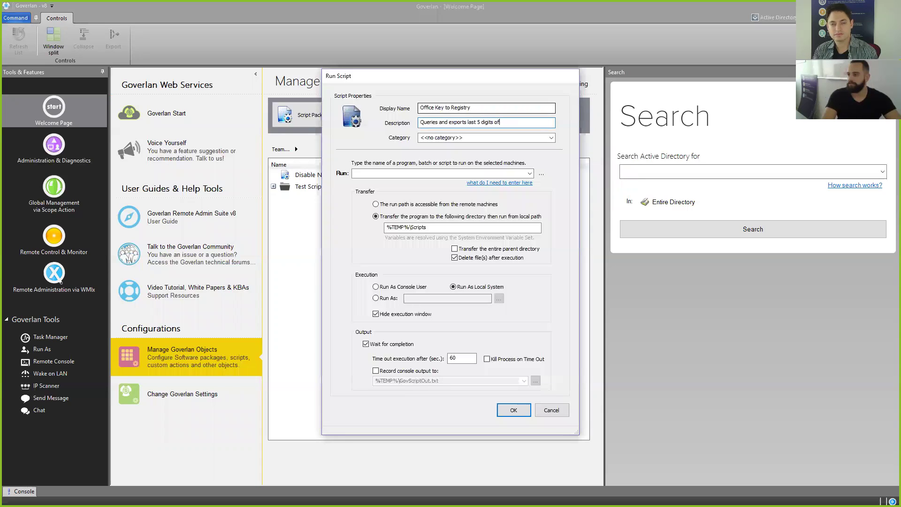
pyautogui.write(' installed product')
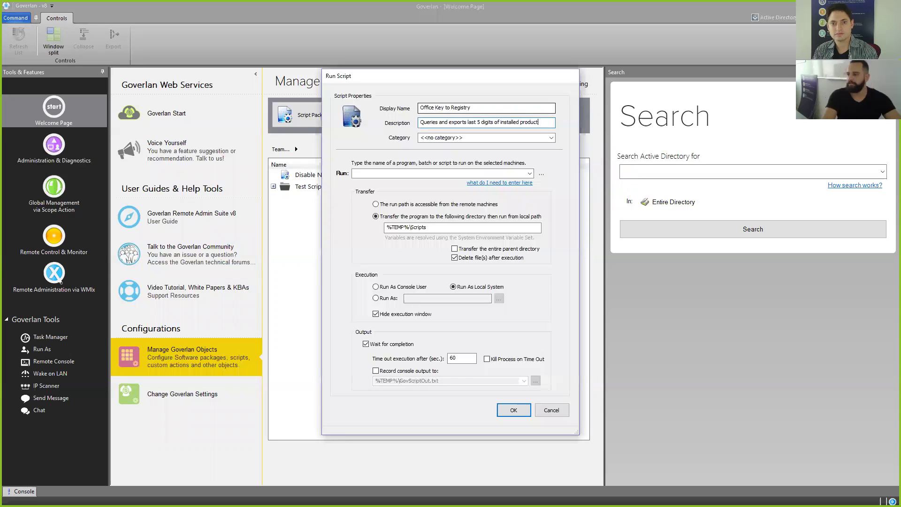
pyautogui.write(' key to r')
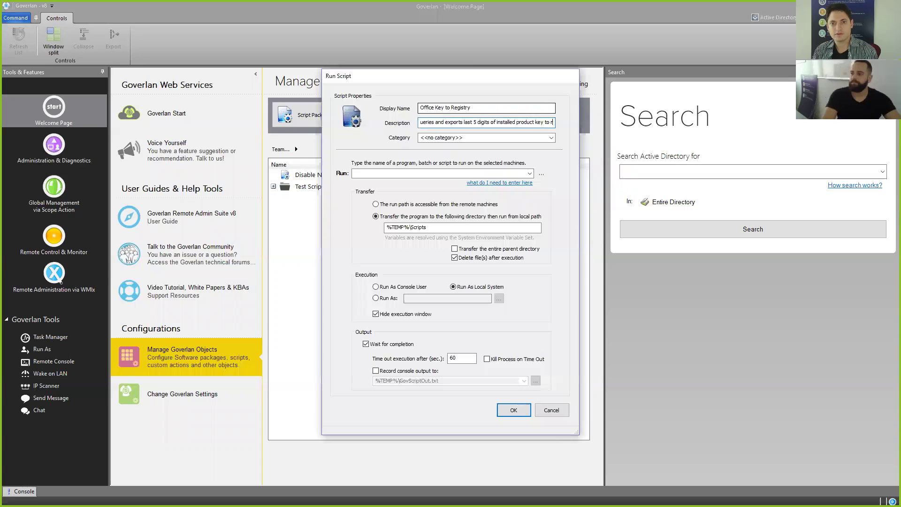
pyautogui.write('egistry.')
# Step: Put it in the Software License Queries category and pick OfficeKeyToReg.ps1 as the script
pyautogui.click(552, 137)
pyautogui.click(552, 137)
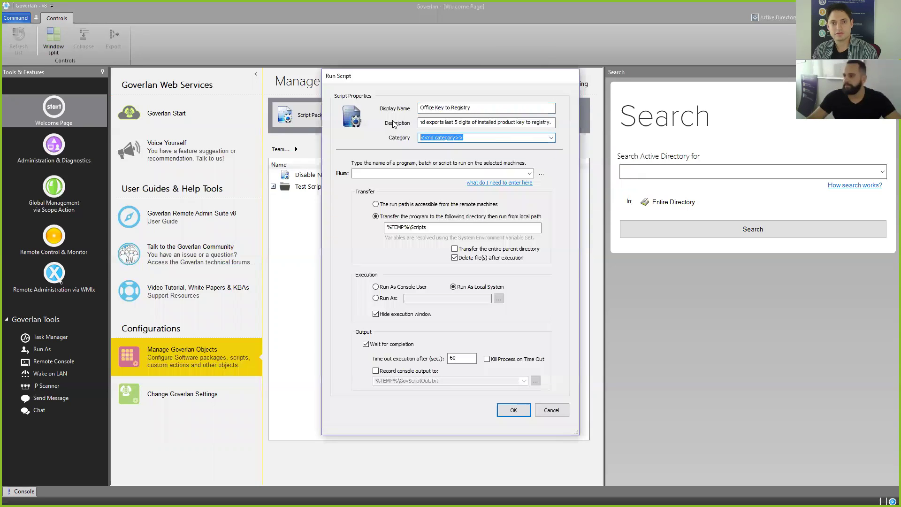
pyautogui.write('Licen')
pyautogui.write('se Querie')
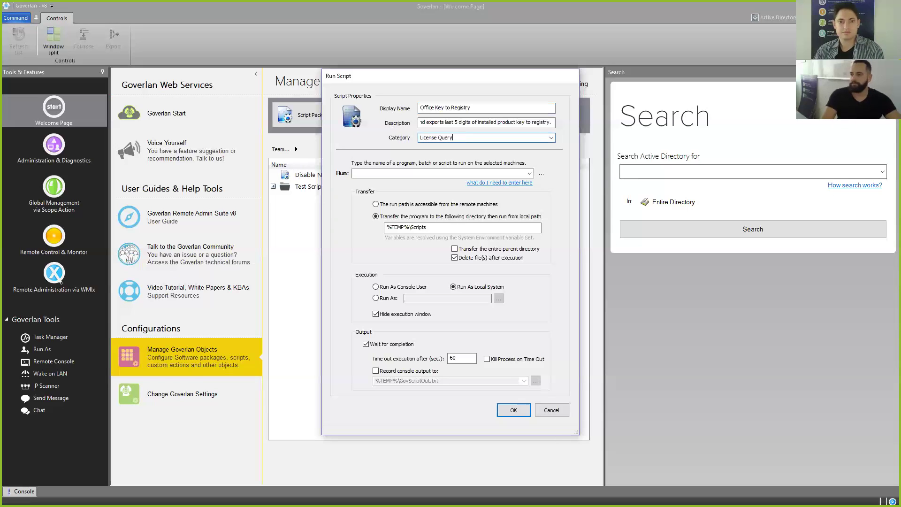
pyautogui.write('sSoftware')
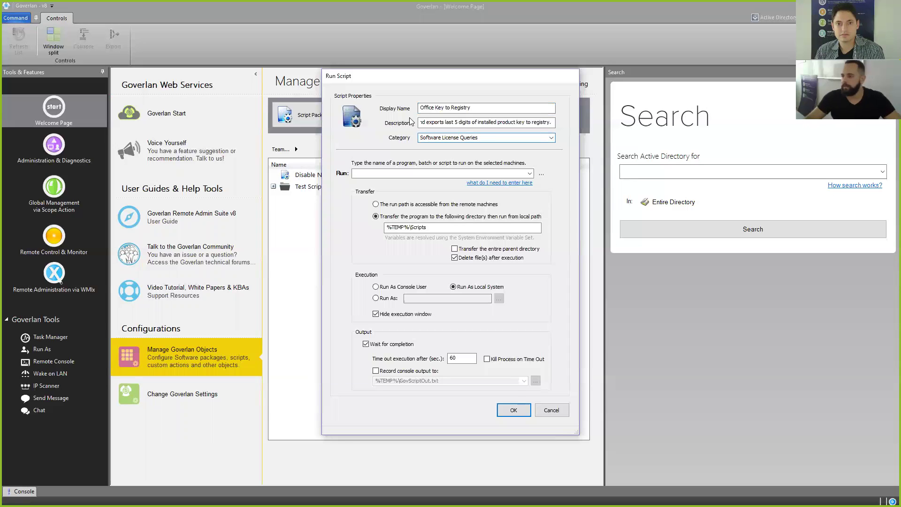
pyautogui.click(541, 174)
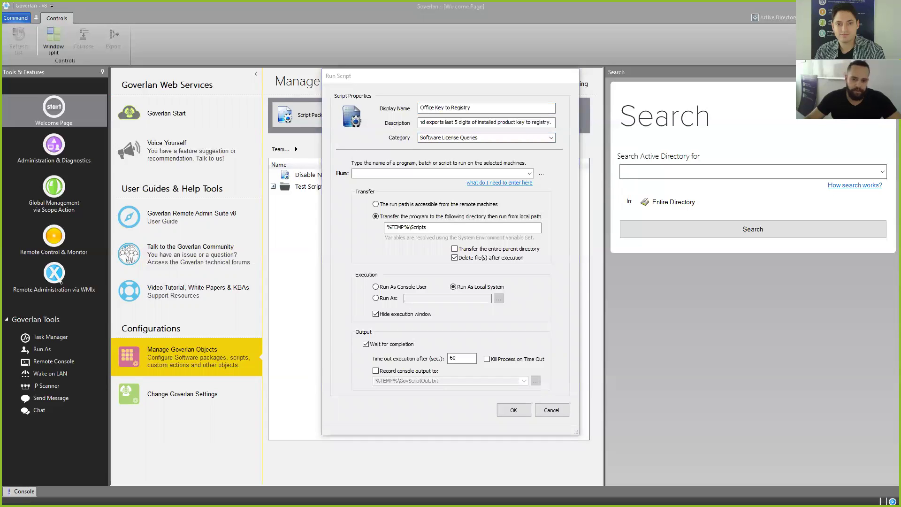
pyautogui.press('Return')
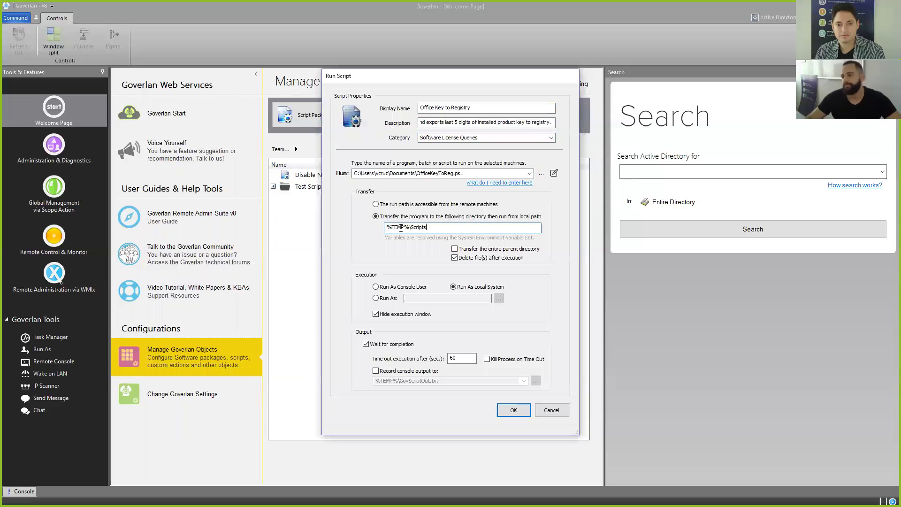
# Step: Switch execution from Run As Local System to Run As a specified account
pyautogui.moveTo(428, 227); pyautogui.dragTo(356, 231)
pyautogui.click(428, 228)
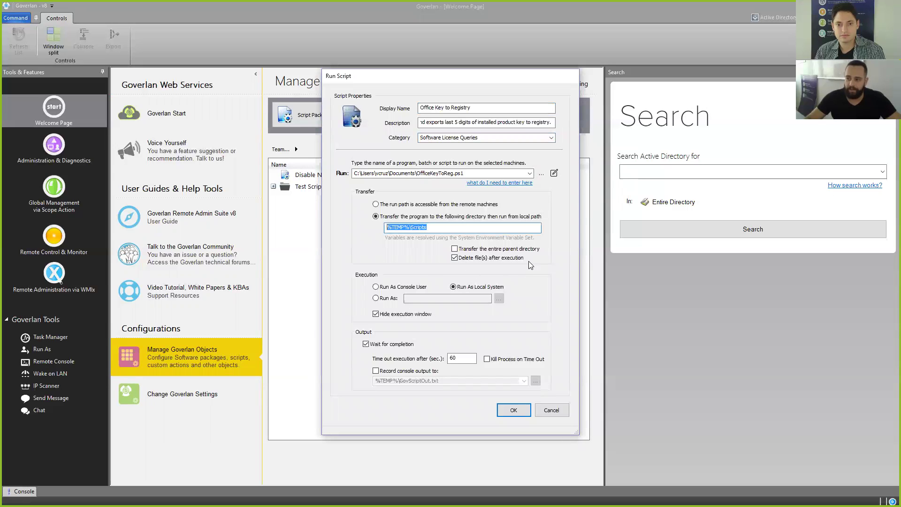
pyautogui.click(376, 298)
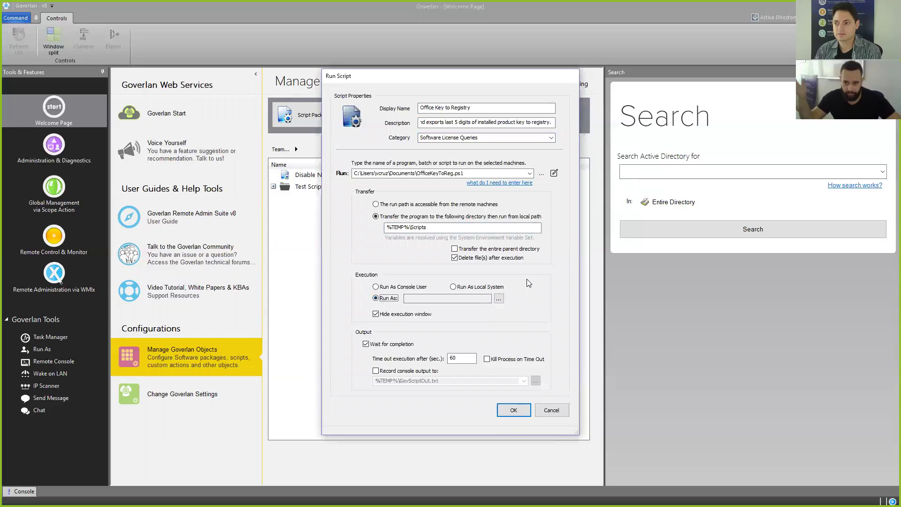
# Step: Keep the administrator user name and enter its password as the Run As credentials
pyautogui.click(500, 301)
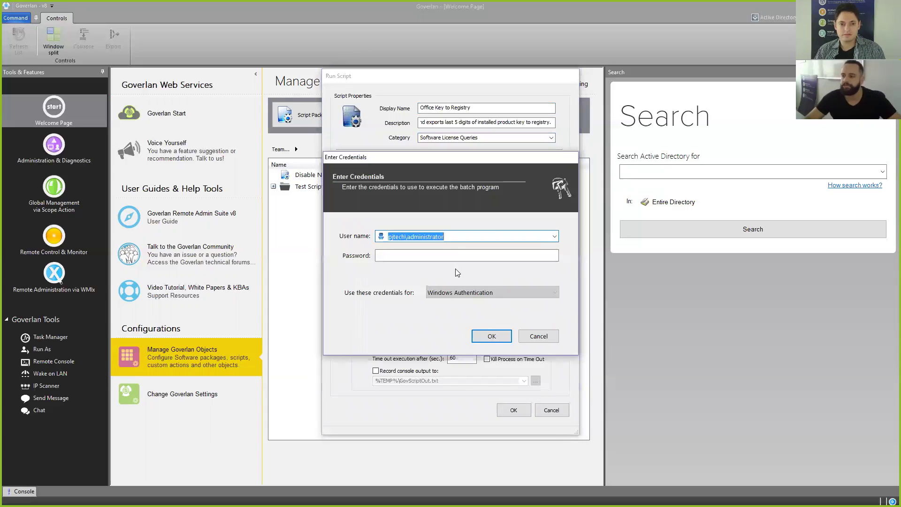
pyautogui.click(453, 257)
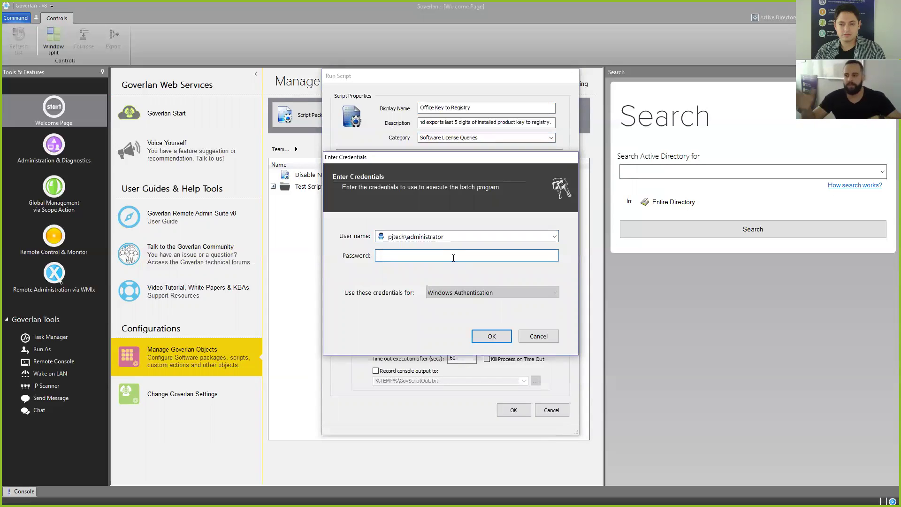
pyautogui.click(484, 234)
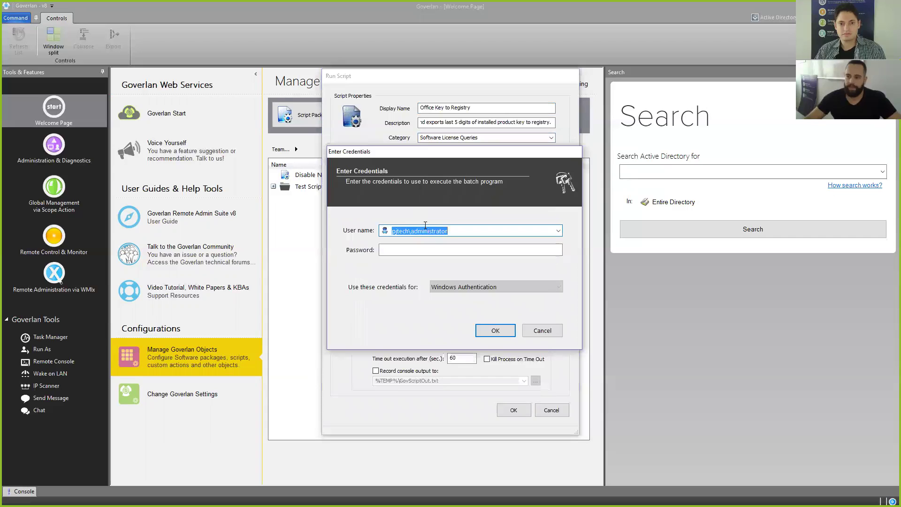
pyautogui.click(426, 250)
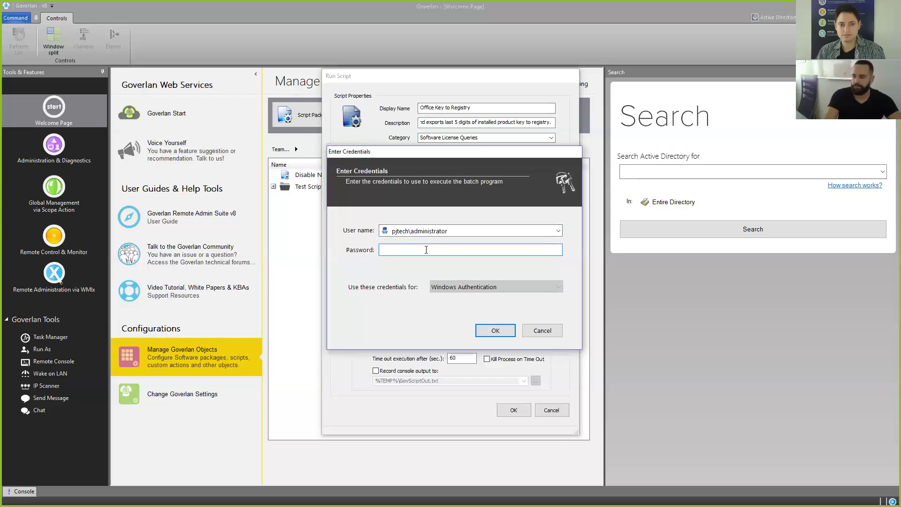
pyautogui.write('*********')
pyautogui.press('Return')
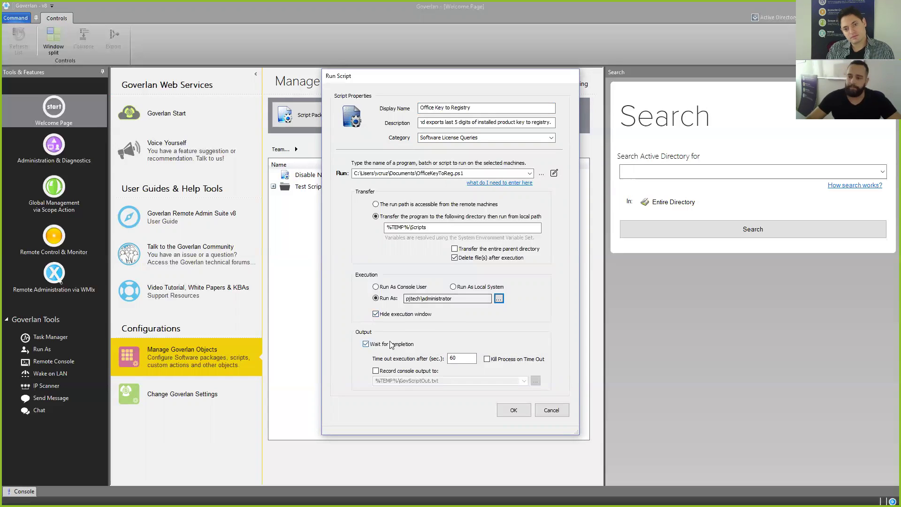
# Step: Change the execution time-out from 60 to 120 seconds
pyautogui.doubleClick(458, 358)
pyautogui.write('120')
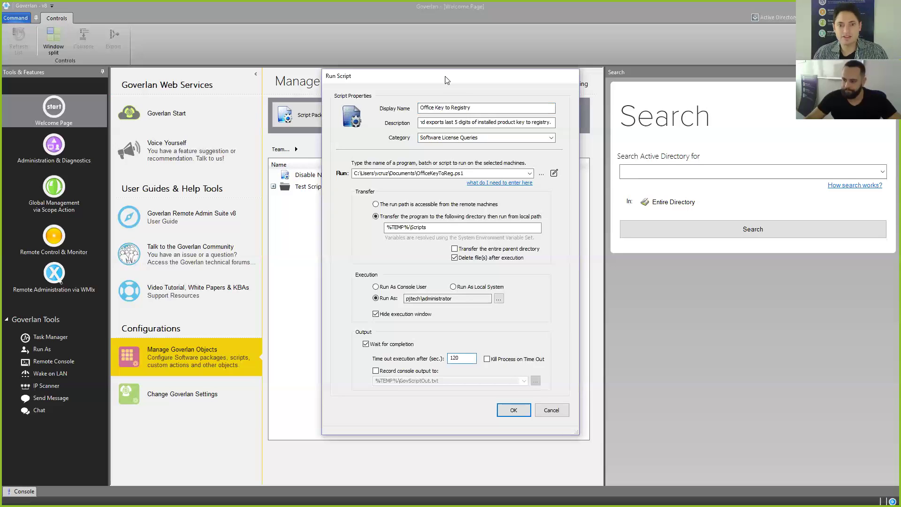
pyautogui.moveTo(442, 83); pyautogui.dragTo(407, 78)
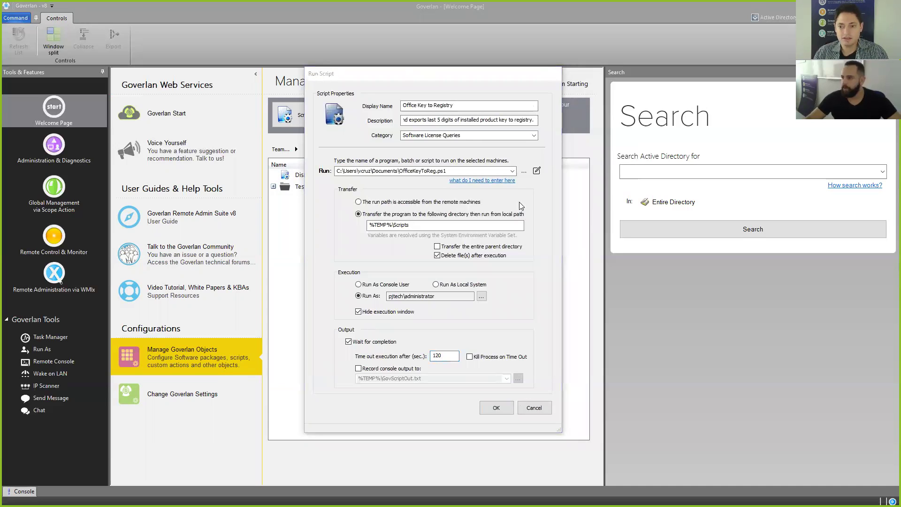
pyautogui.click(537, 170)
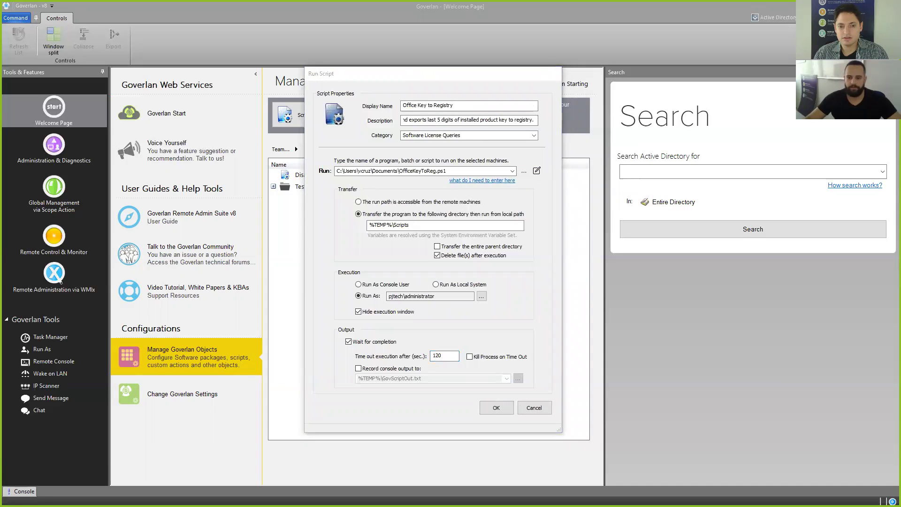
pyautogui.click(524, 170)
pyautogui.click(386, 385)
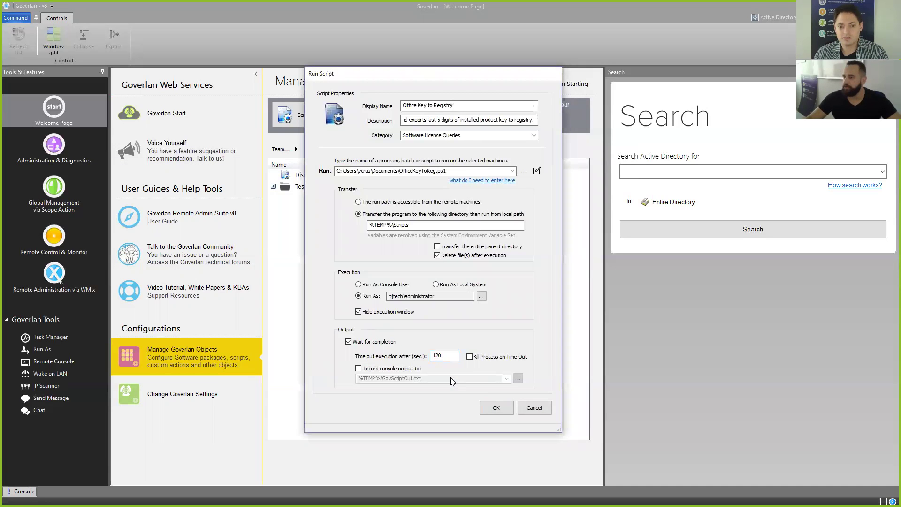
pyautogui.click(523, 171)
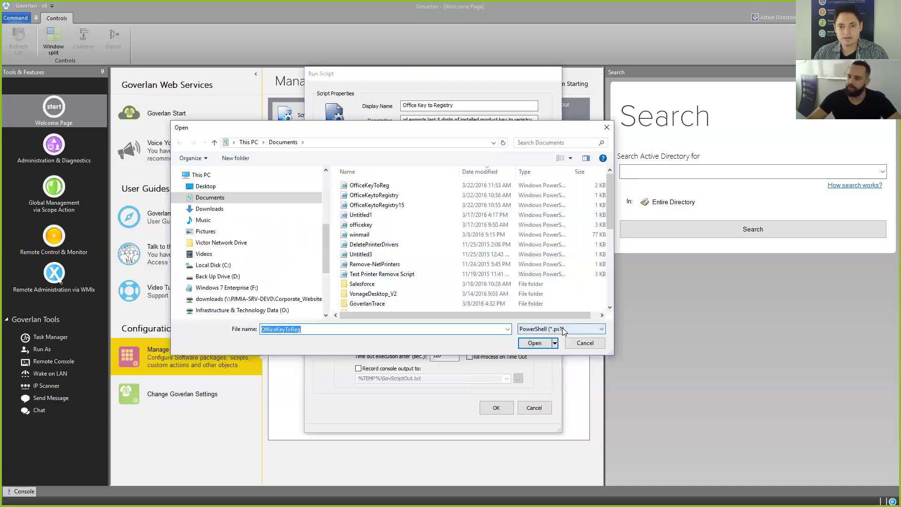
pyautogui.click(562, 328)
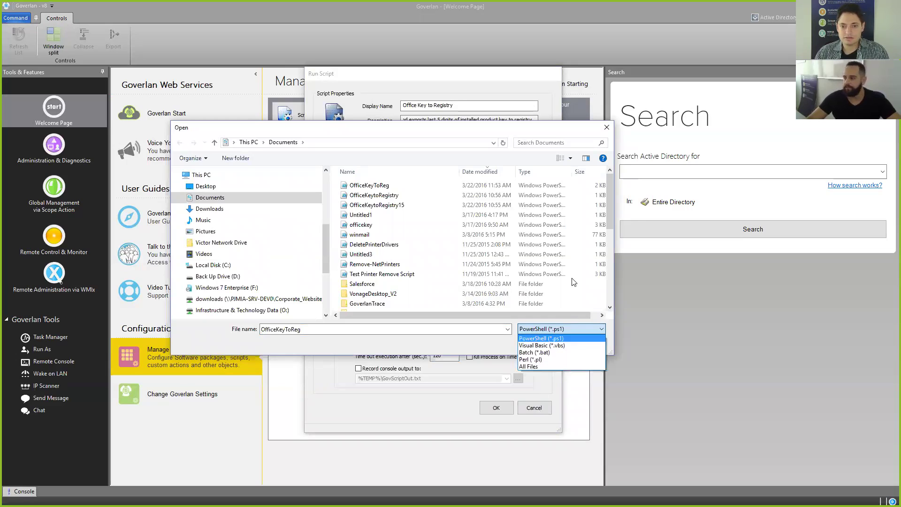
pyautogui.click(580, 329)
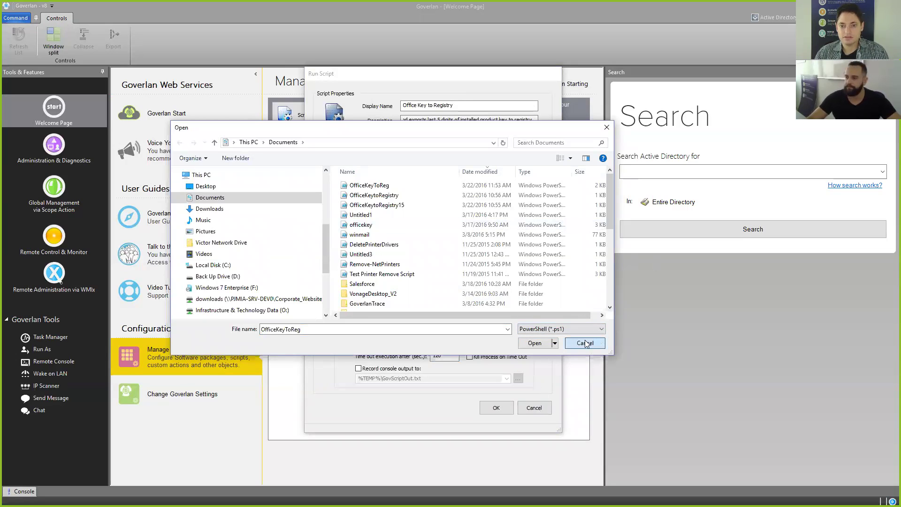
pyautogui.click(585, 342)
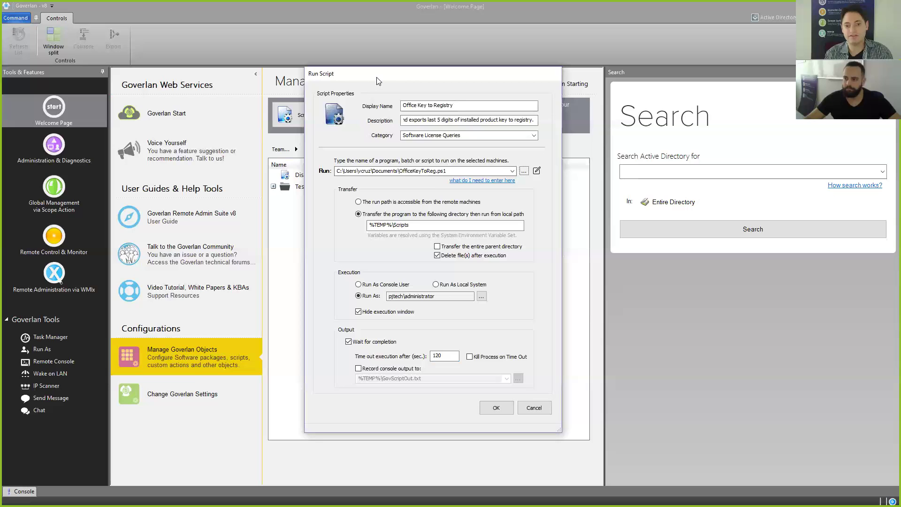
# Step: Reposition the Run Script window and confirm the Office Key to Registry package with OK
pyautogui.moveTo(378, 74); pyautogui.dragTo(370, 77)
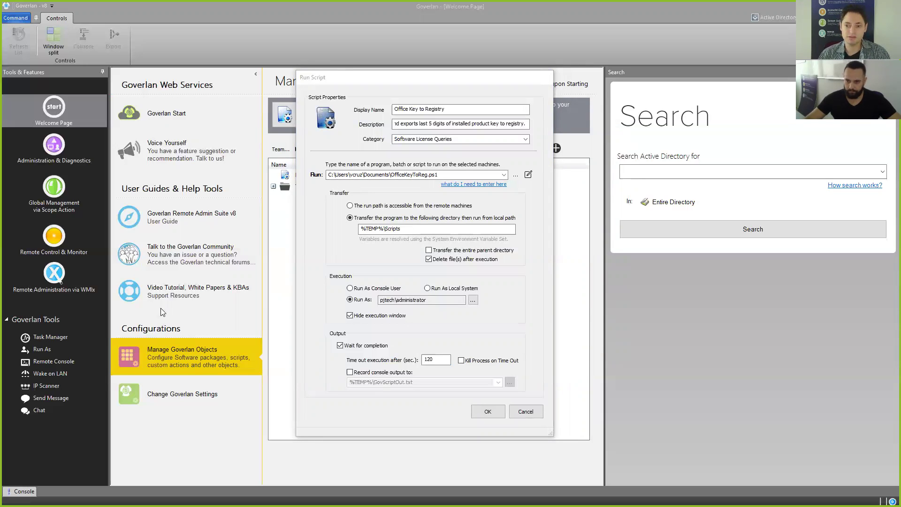
pyautogui.click(340, 79)
pyautogui.moveTo(340, 78); pyautogui.dragTo(318, 80)
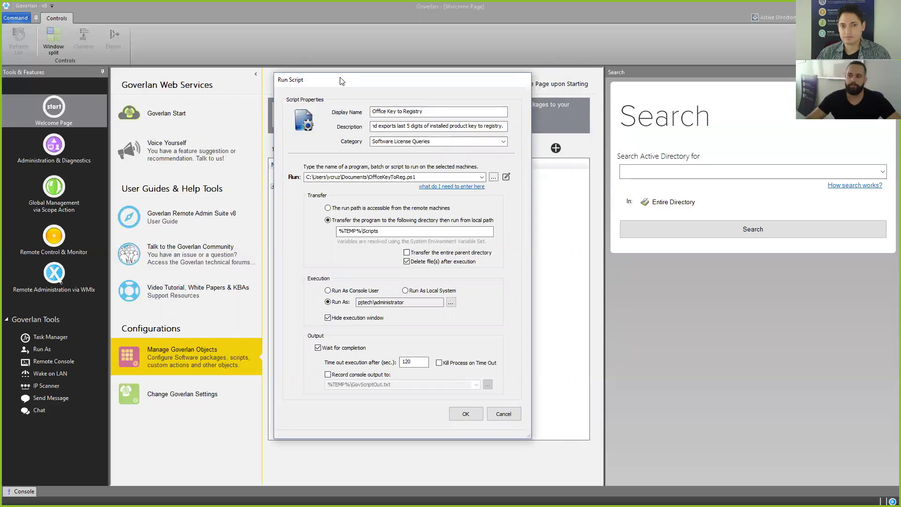
pyautogui.moveTo(342, 81); pyautogui.dragTo(335, 80)
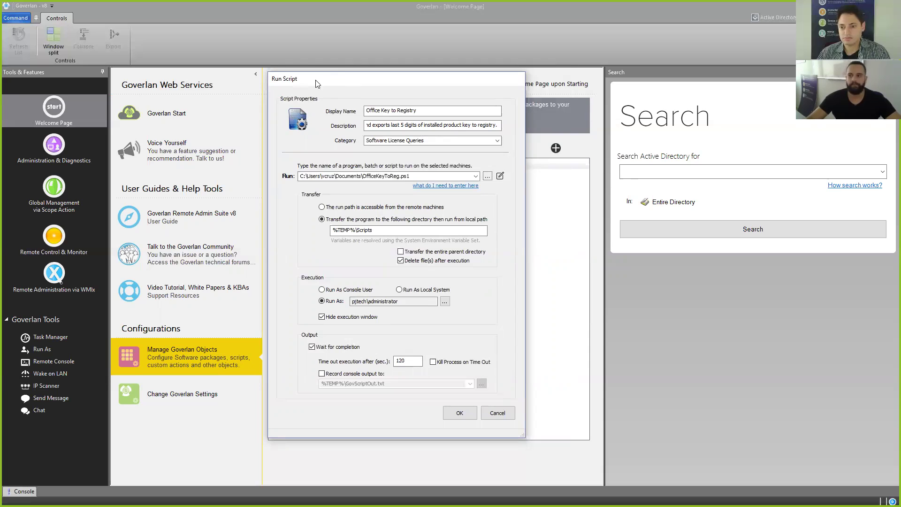
pyautogui.moveTo(315, 83); pyautogui.dragTo(312, 80)
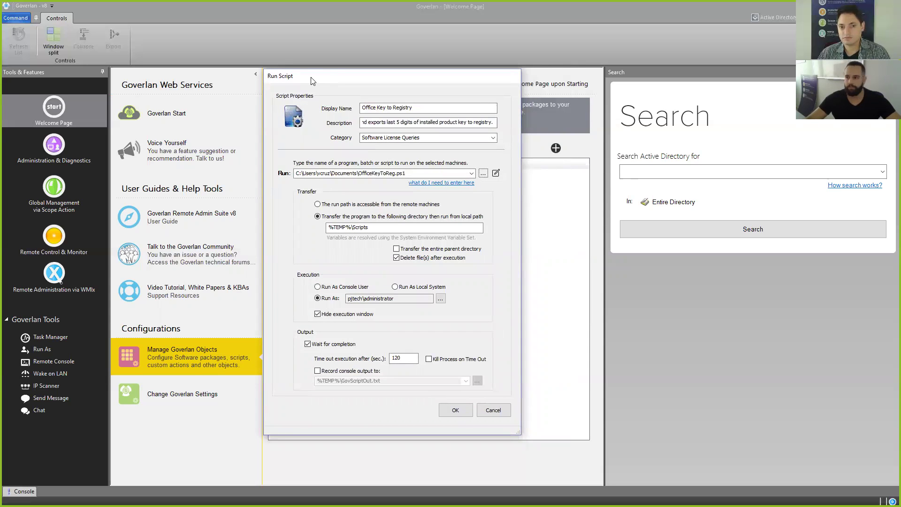
pyautogui.moveTo(310, 77); pyautogui.dragTo(309, 79)
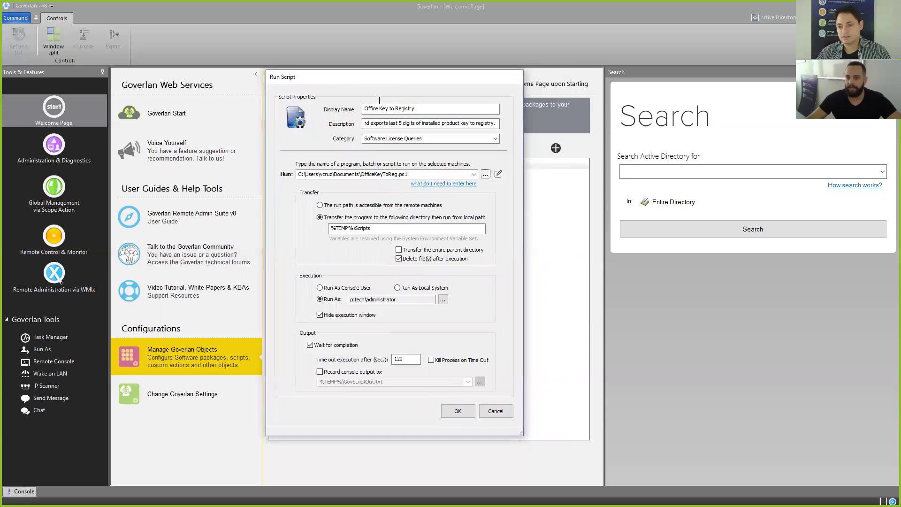
pyautogui.click(465, 414)
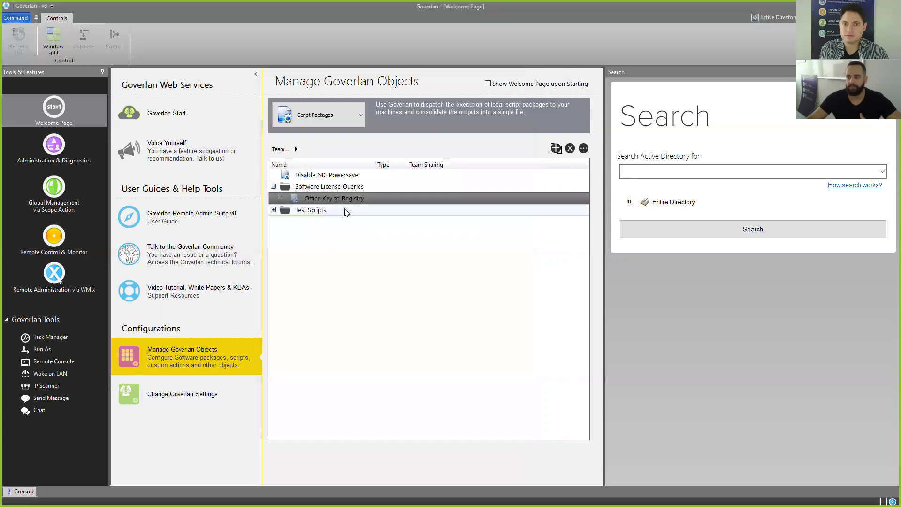
pyautogui.click(344, 201)
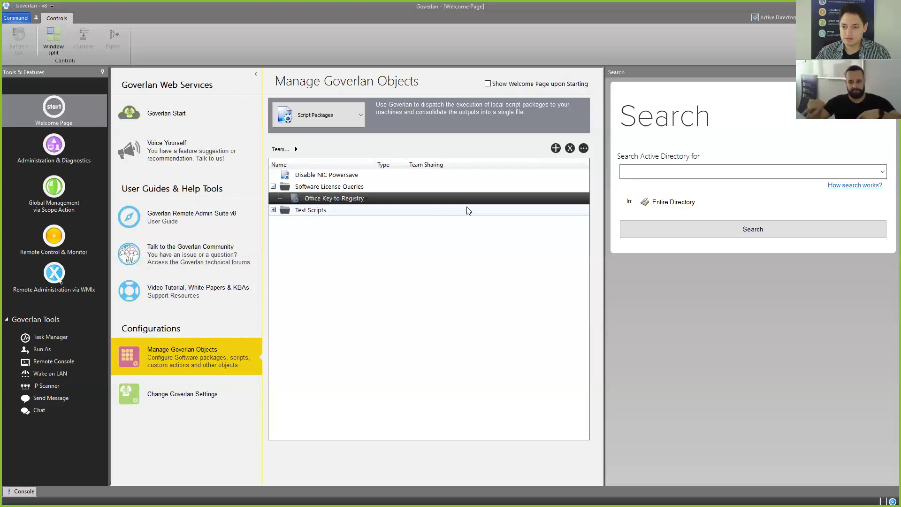
# Step: Reopen Office Key to Registry and keep 'Transfer the program' selected after comparing the options
pyautogui.doubleClick(336, 198)
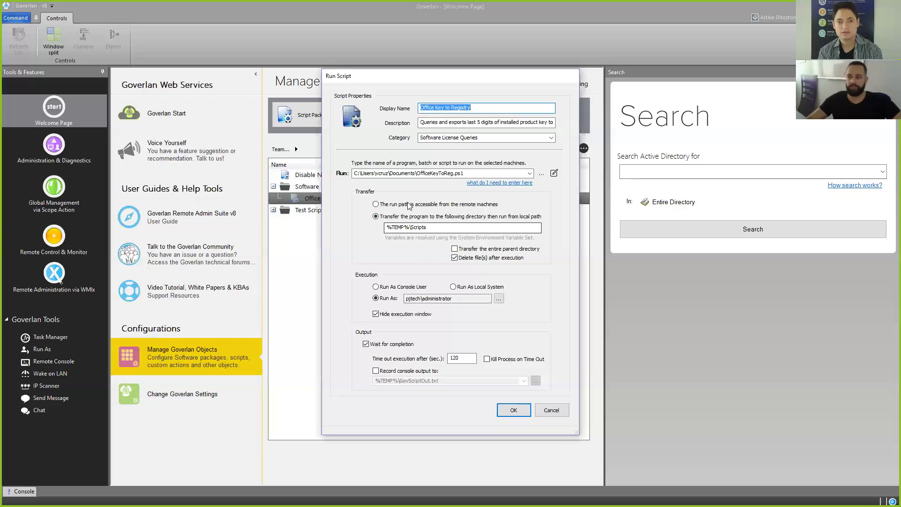
pyautogui.click(394, 207)
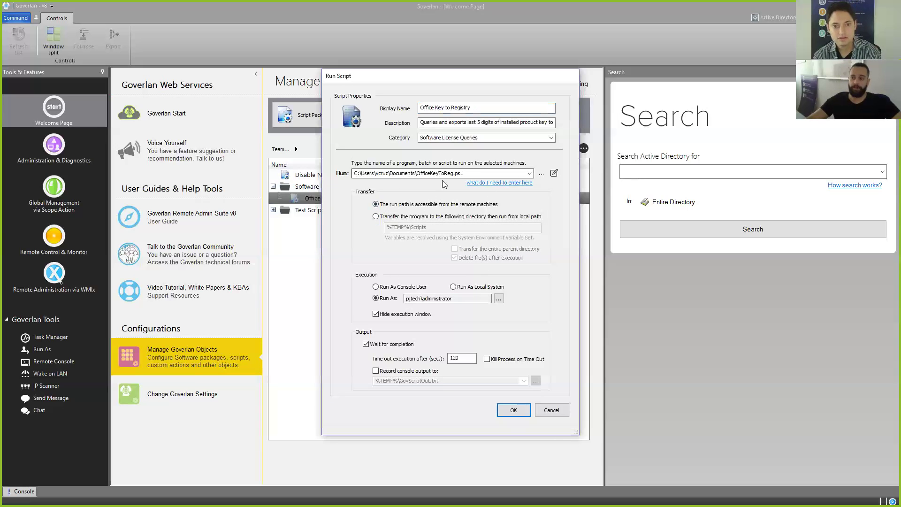
pyautogui.doubleClick(424, 170)
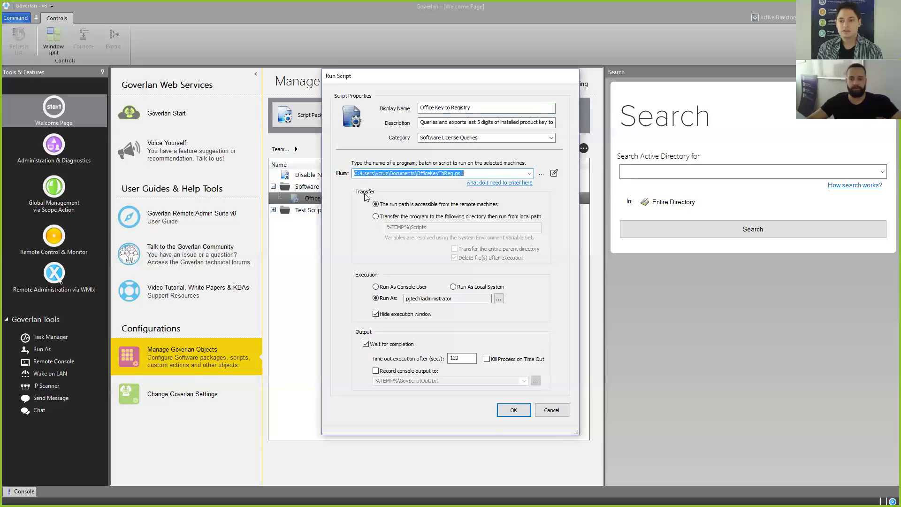
pyautogui.click(376, 217)
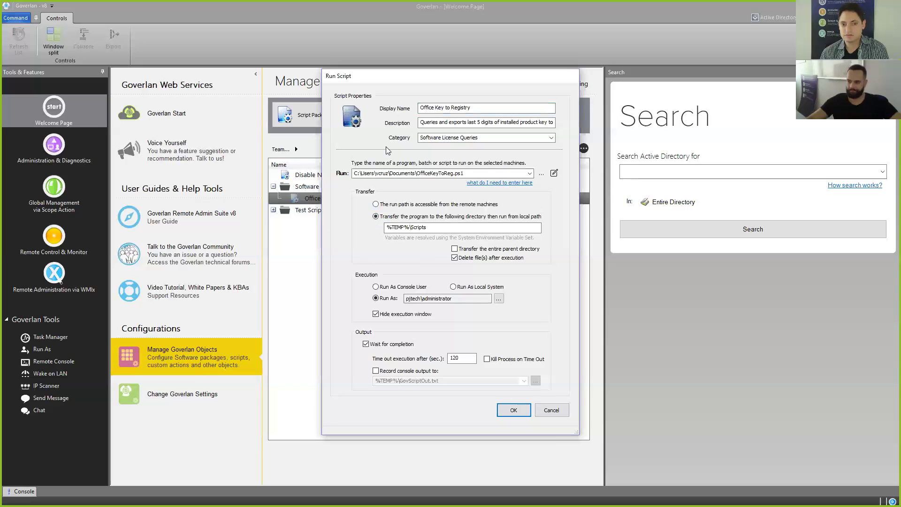
pyautogui.moveTo(460, 90); pyautogui.dragTo(462, 92)
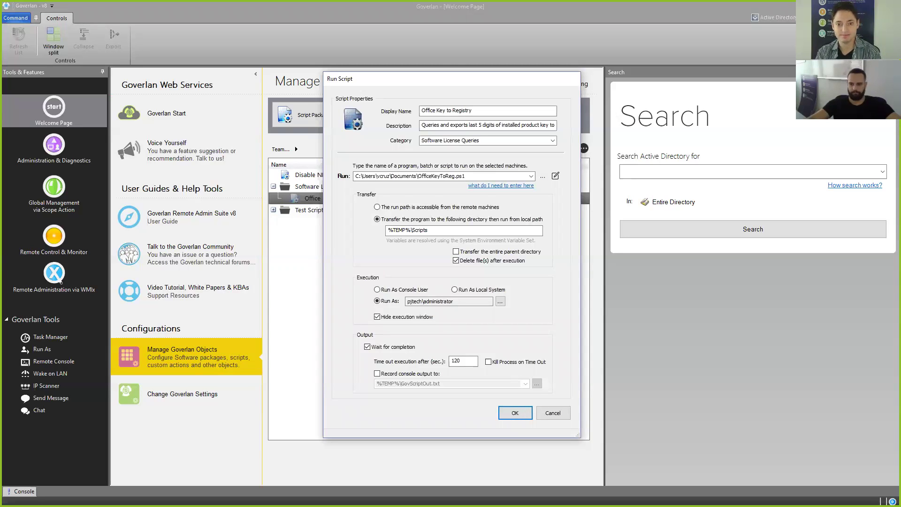
pyautogui.moveTo(439, 77); pyautogui.dragTo(375, 78)
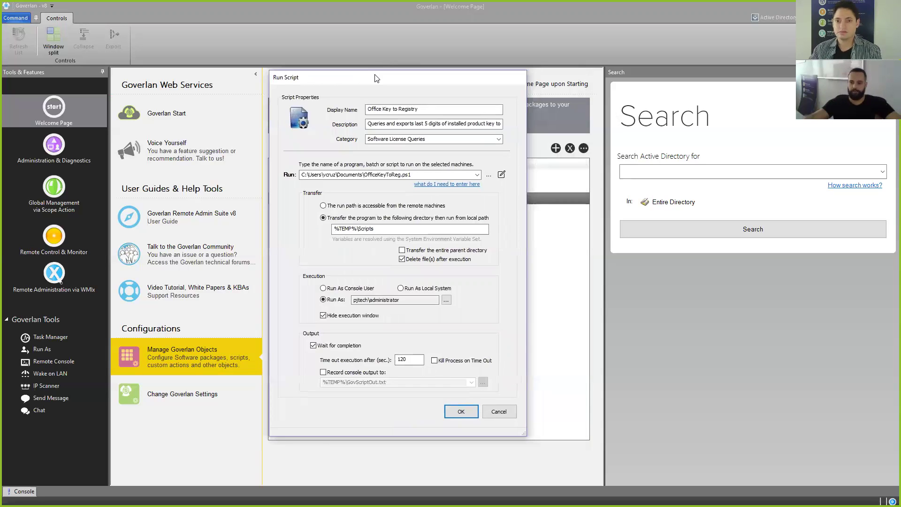
# Step: Close the package settings, search Active Directory for longho*, and set focus on LONGHORN-2
pyautogui.click(467, 412)
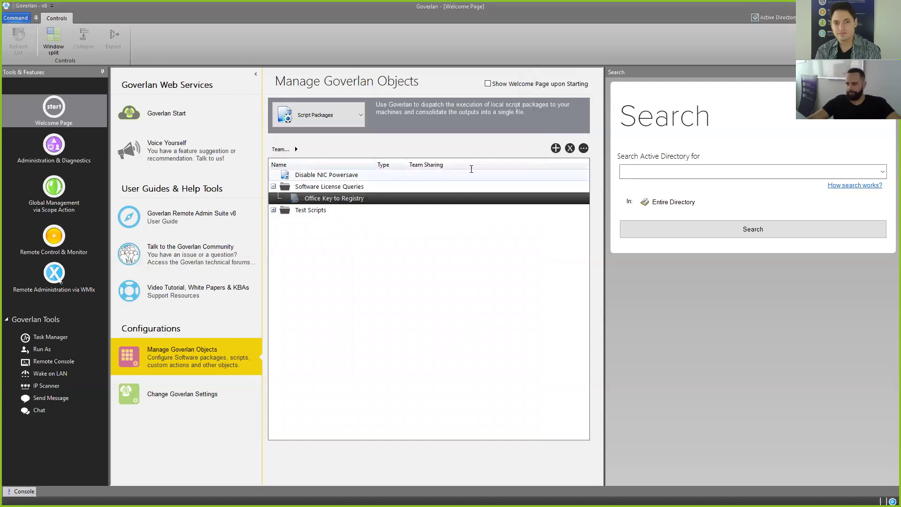
pyautogui.click(699, 173)
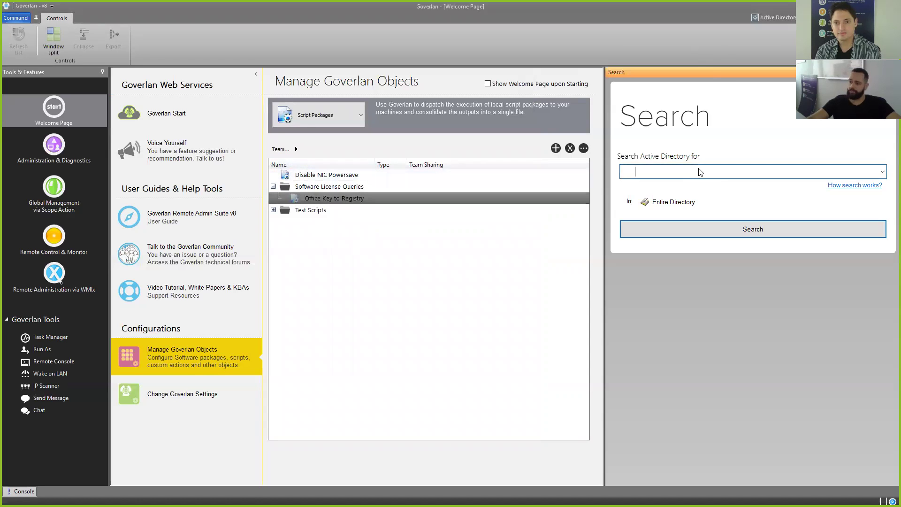
pyautogui.write('longho')
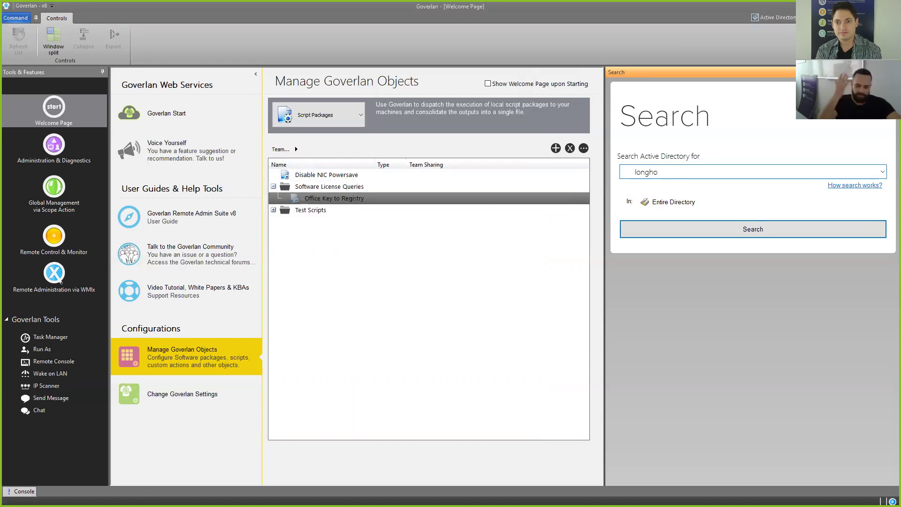
pyautogui.write('*')
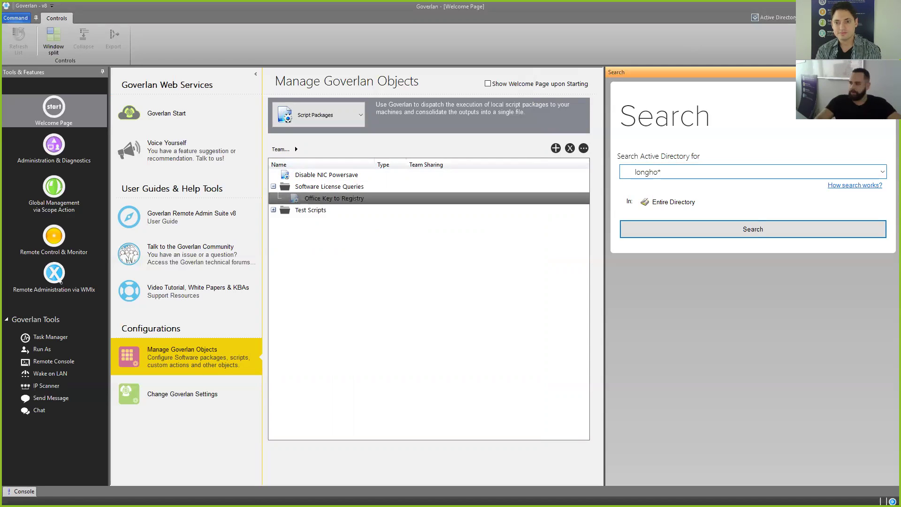
pyautogui.press('Return')
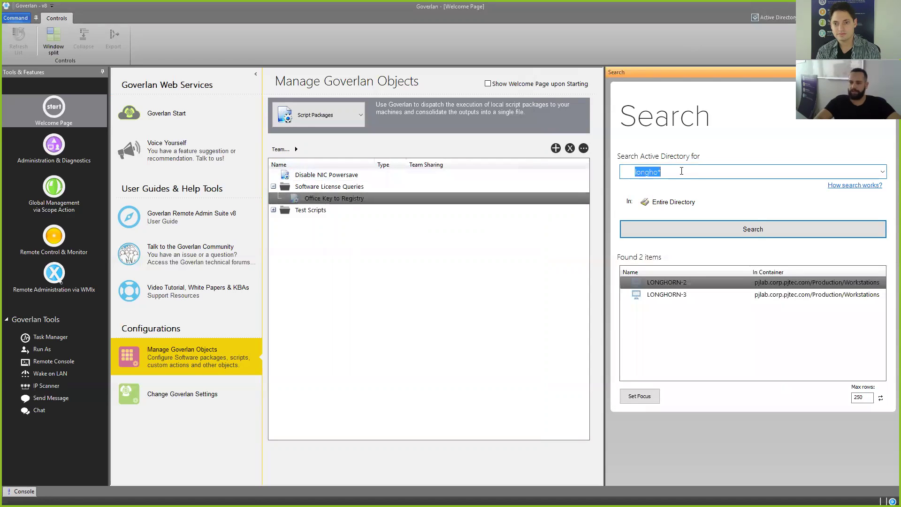
pyautogui.click(655, 296)
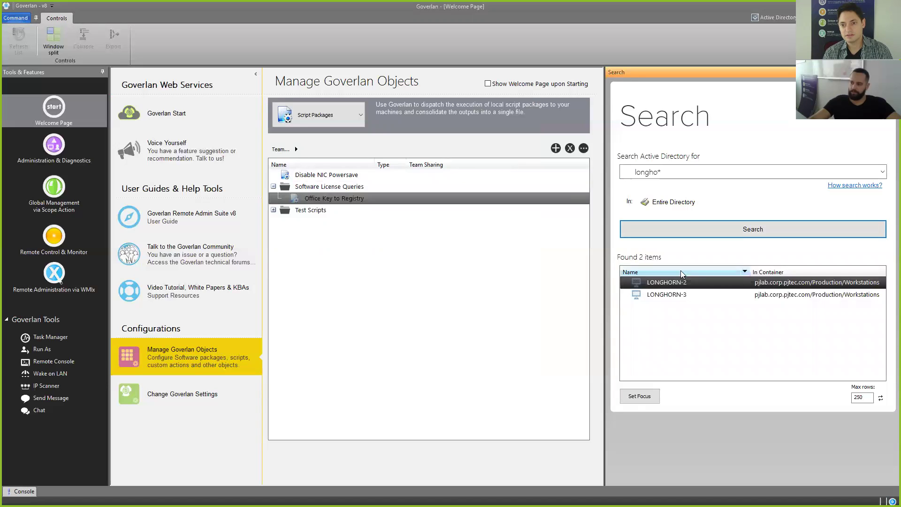
pyautogui.click(639, 401)
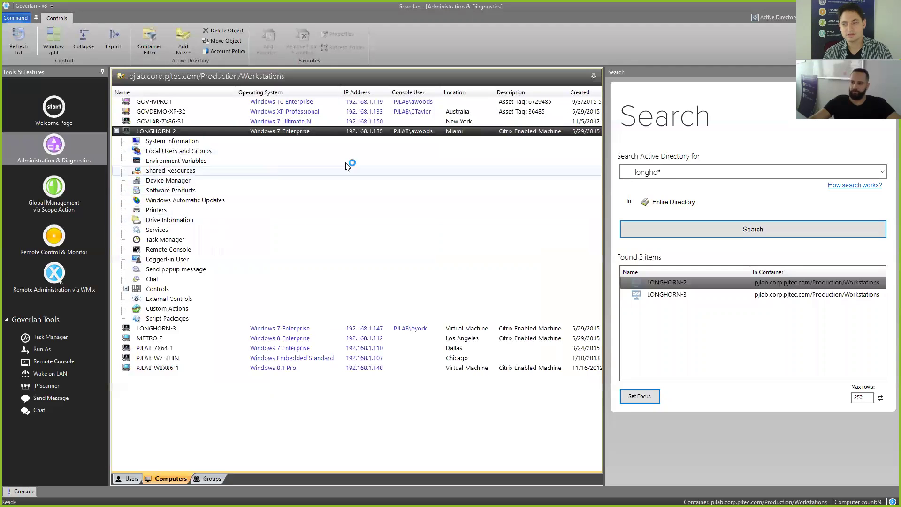
# Step: Close the search pane, expand LONGHORN-2's Custom Actions, and open Manage Custom Actions
pyautogui.click(631, 141)
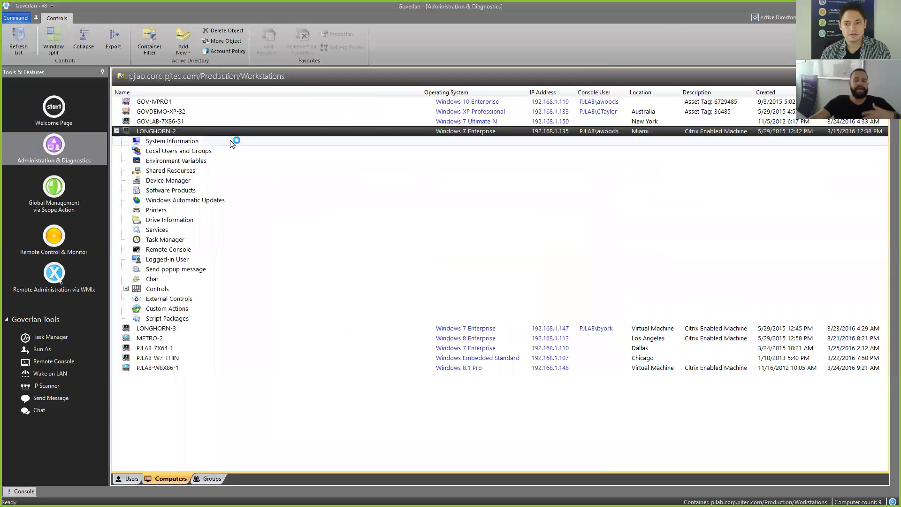
pyautogui.click(197, 309)
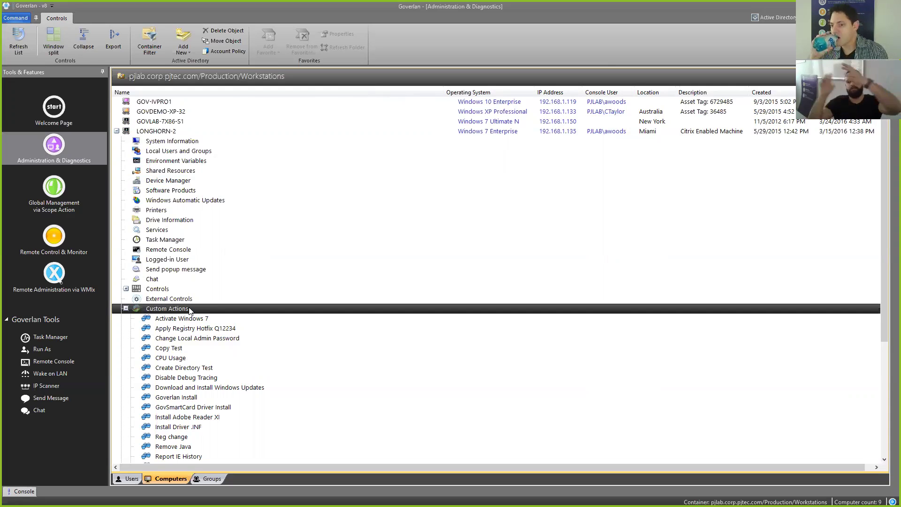
pyautogui.rightClick(189, 311)
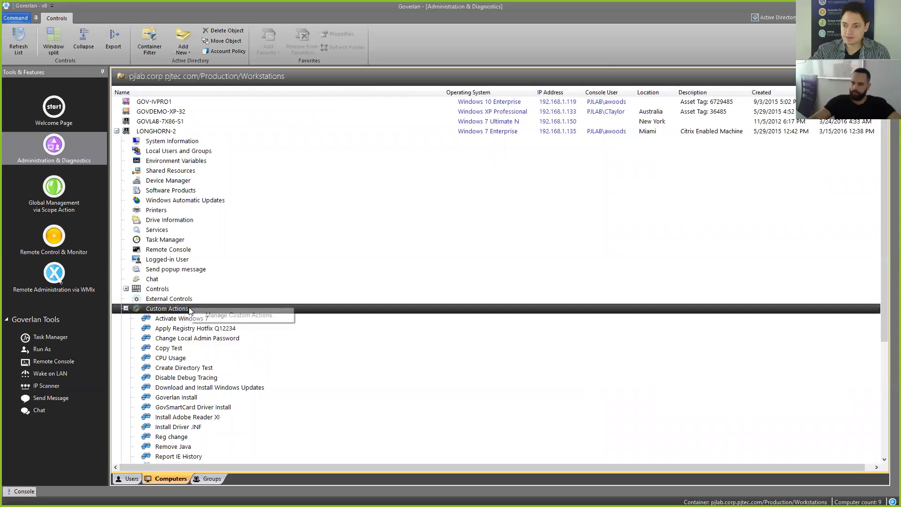
pyautogui.click(226, 314)
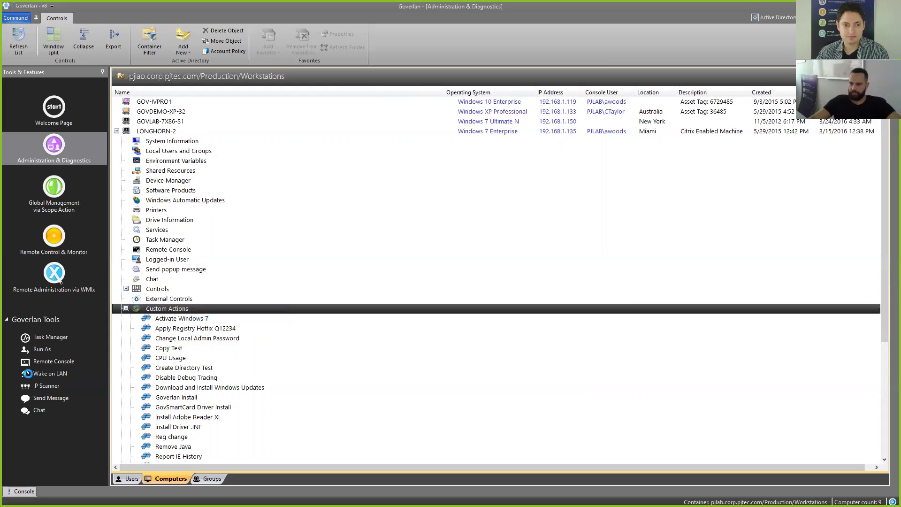
# Step: Create computer custom action 'Query Office Product Key' and add a new action module
pyautogui.click(600, 176)
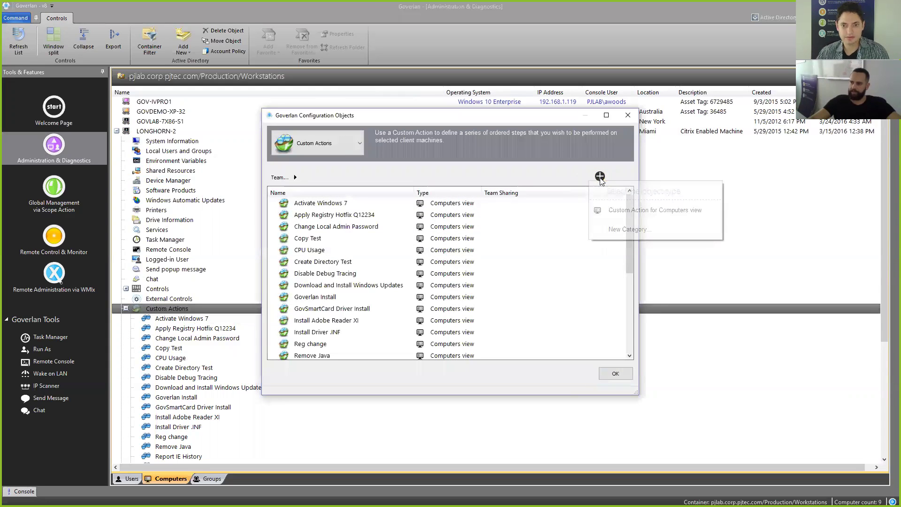
pyautogui.click(618, 212)
pyautogui.click(380, 107)
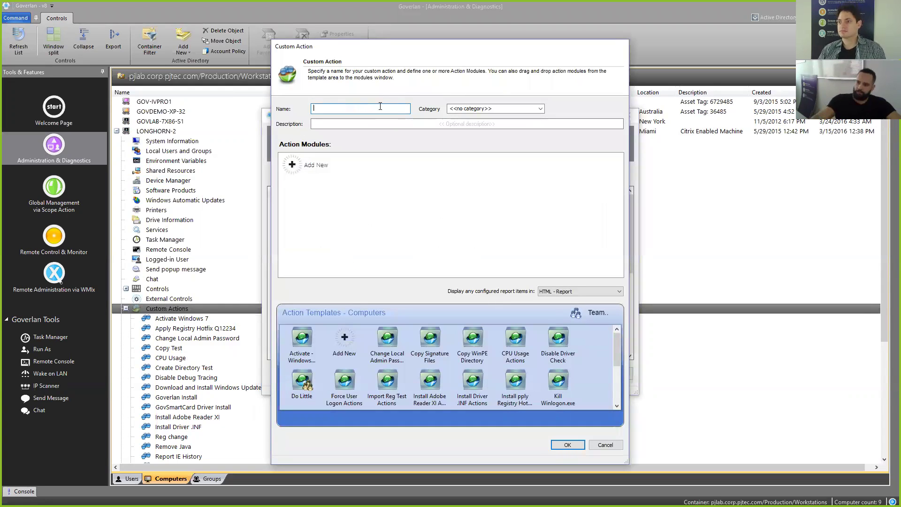
pyautogui.write('Query Office Product Key')
pyautogui.click(322, 164)
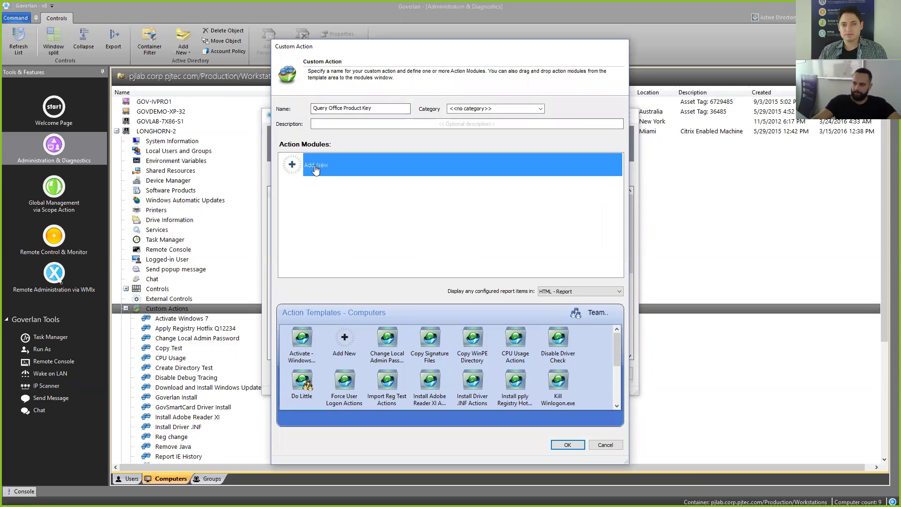
pyautogui.doubleClick(315, 169)
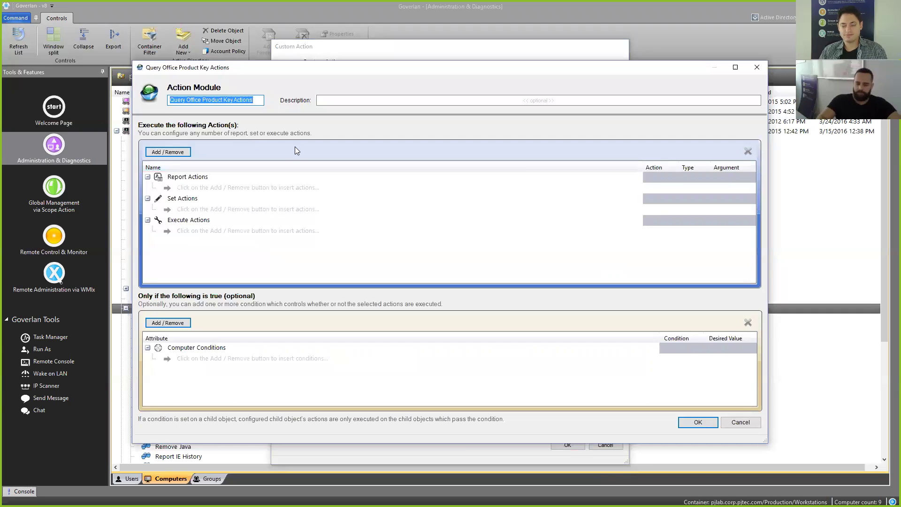
# Step: Name the module Office Key to Reg and add a Run a script Package action
pyautogui.write('Offc')
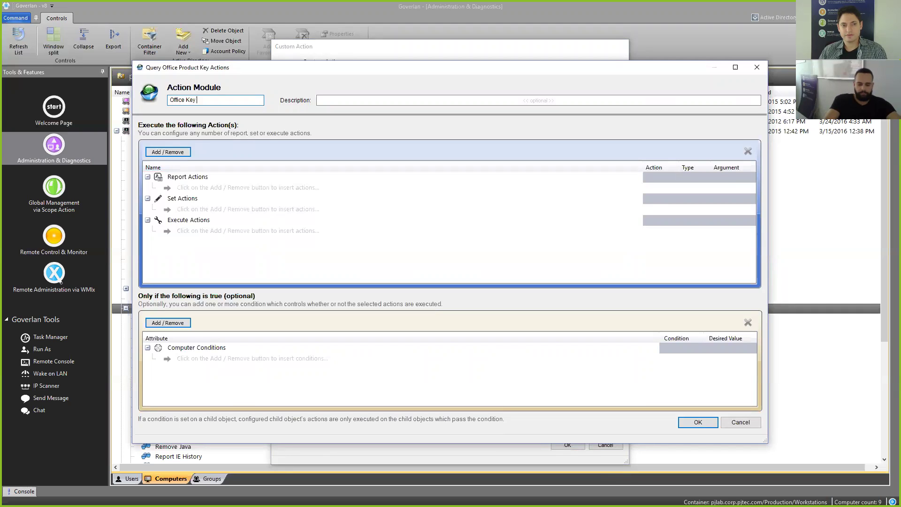
pyautogui.click(182, 153)
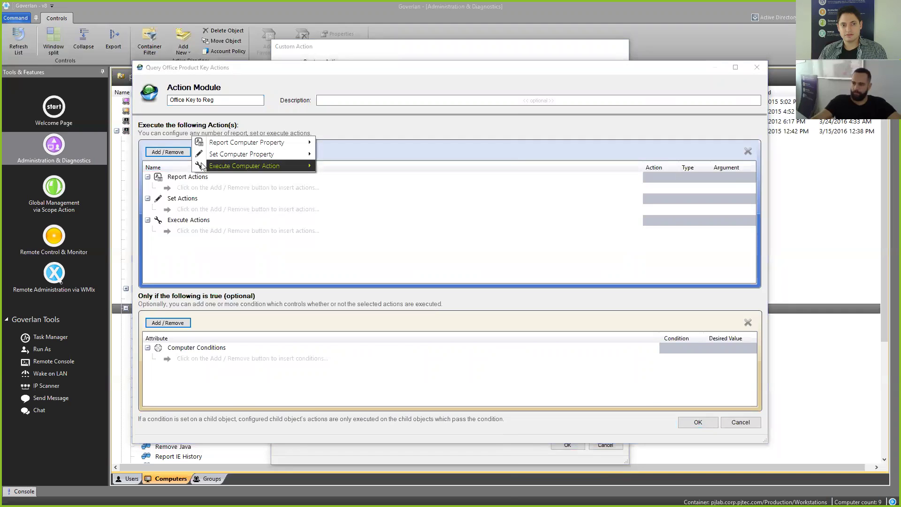
pyautogui.moveTo(208, 167)
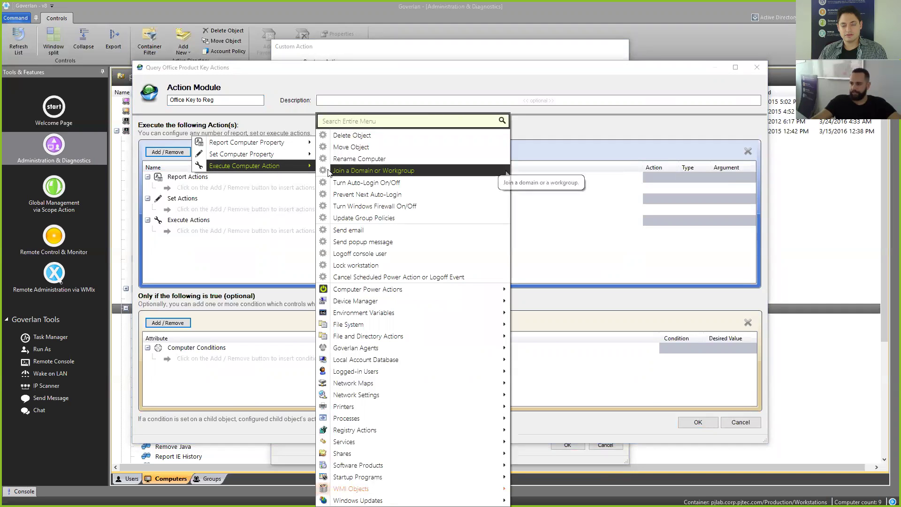
pyautogui.moveTo(394, 414)
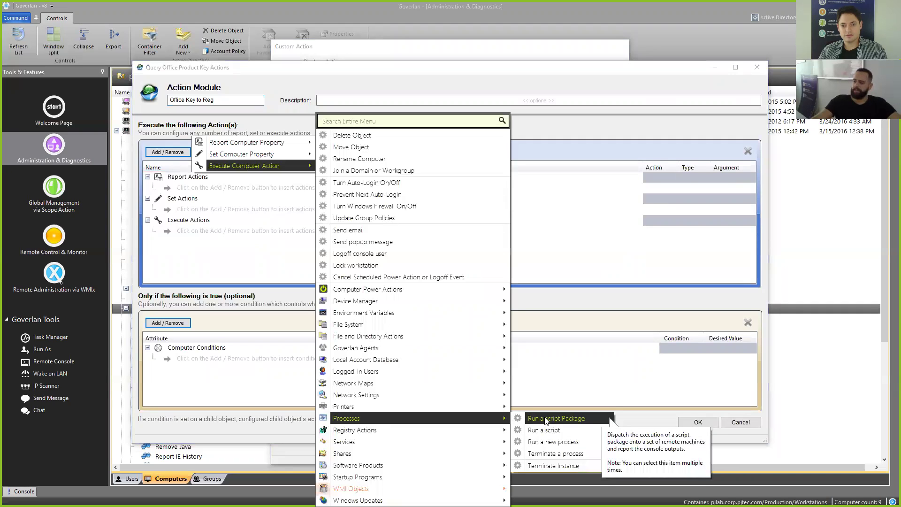
pyautogui.click(584, 419)
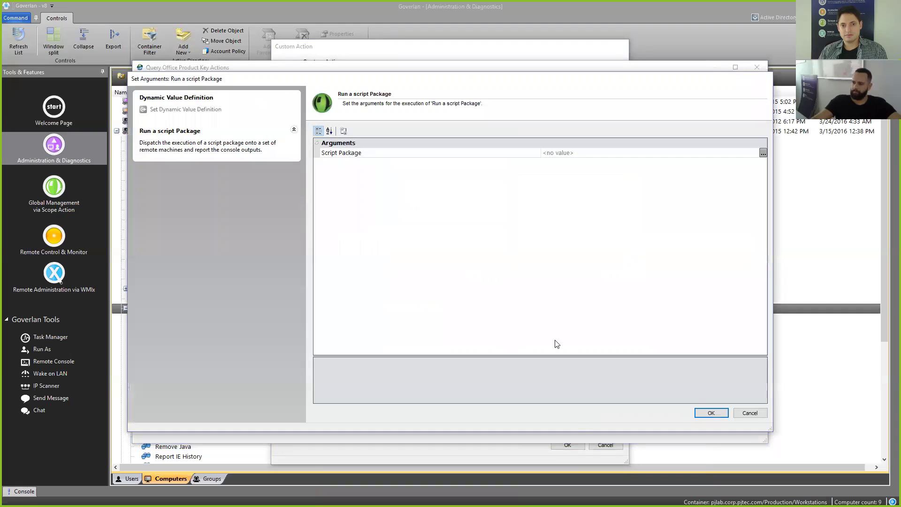
# Step: Choose the Office Key to Registry script package as its argument and save the module
pyautogui.click(763, 153)
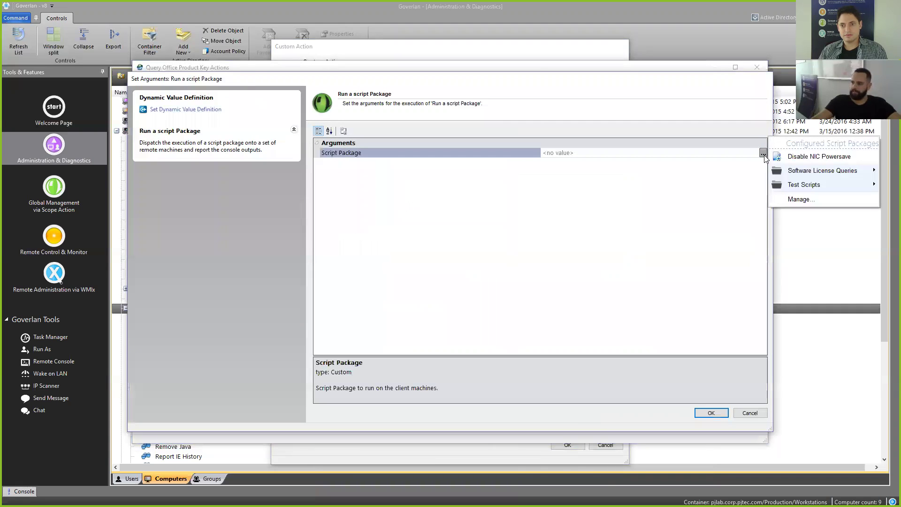
pyautogui.moveTo(803, 171)
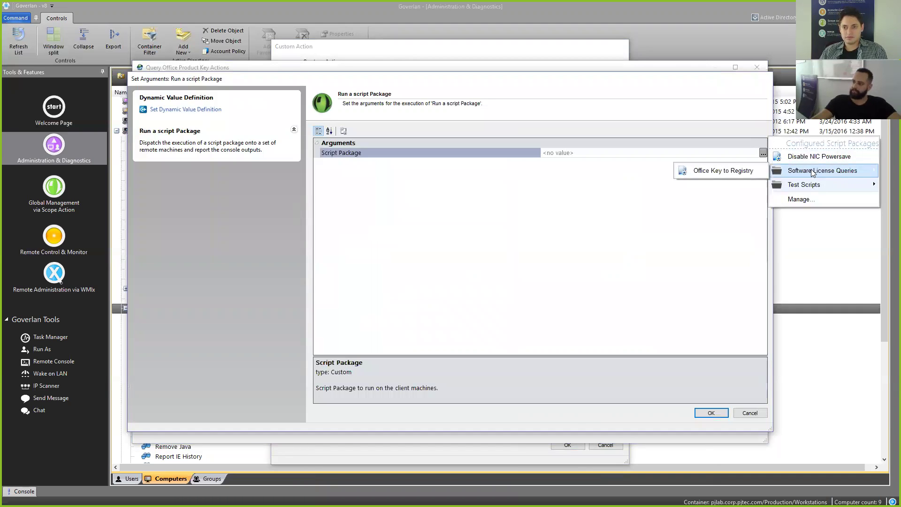
pyautogui.click(725, 172)
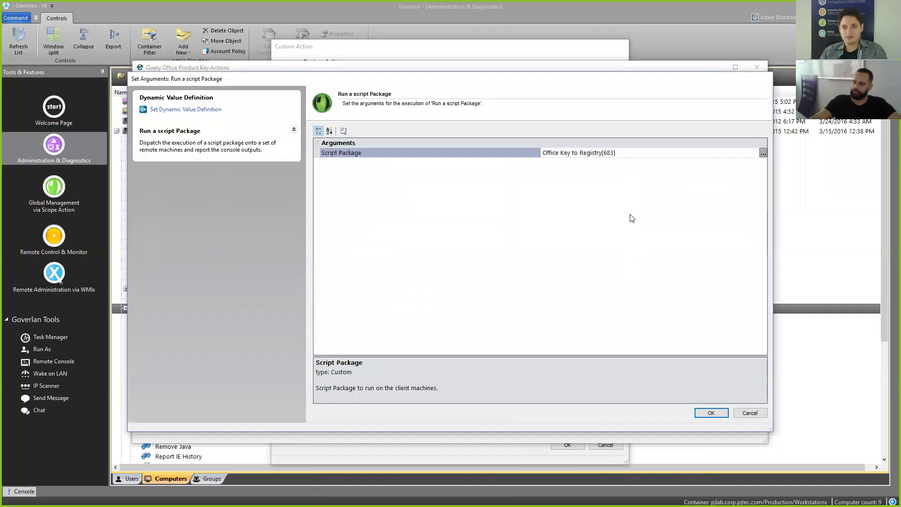
pyautogui.click(704, 413)
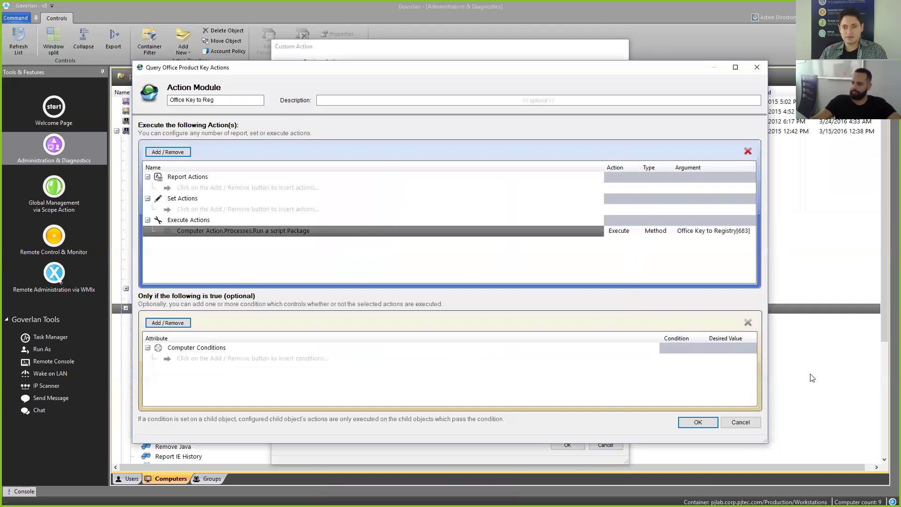
pyautogui.press('Return')
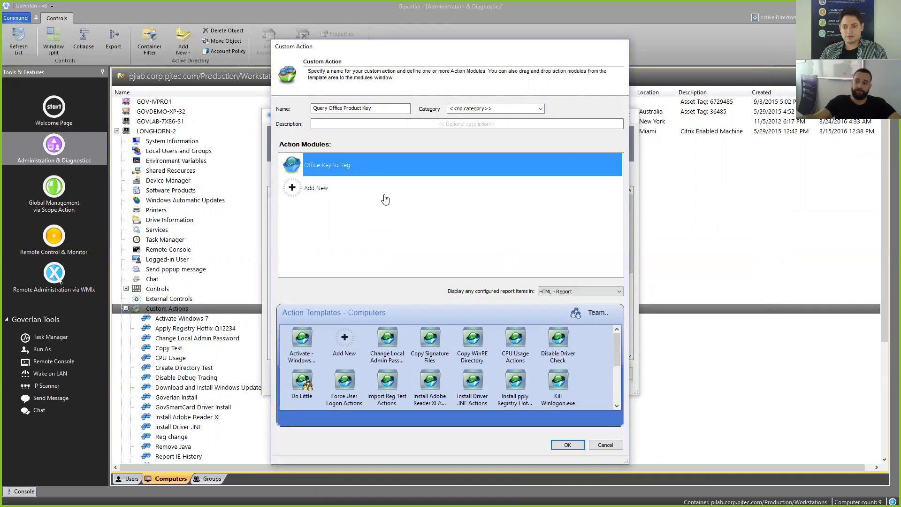
# Step: Select a new action module slot and delete 'Actions' from its name
pyautogui.click(322, 189)
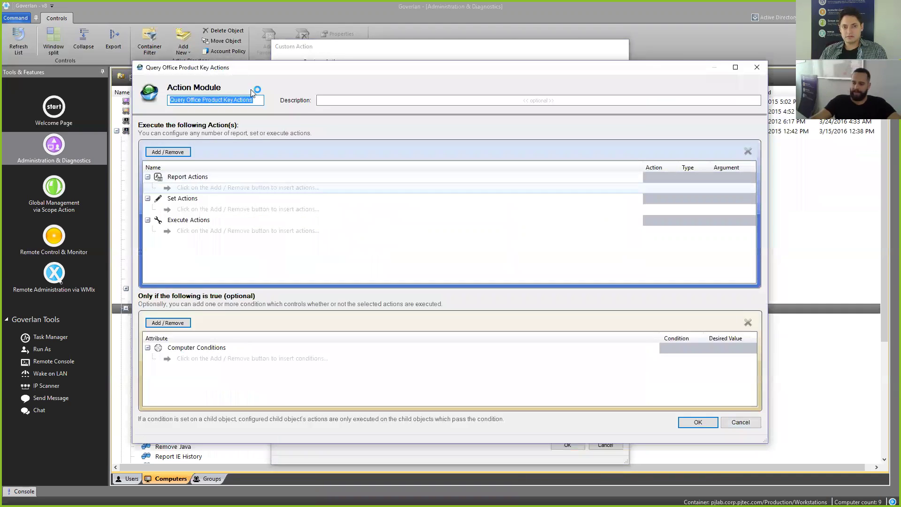
pyautogui.click(252, 100)
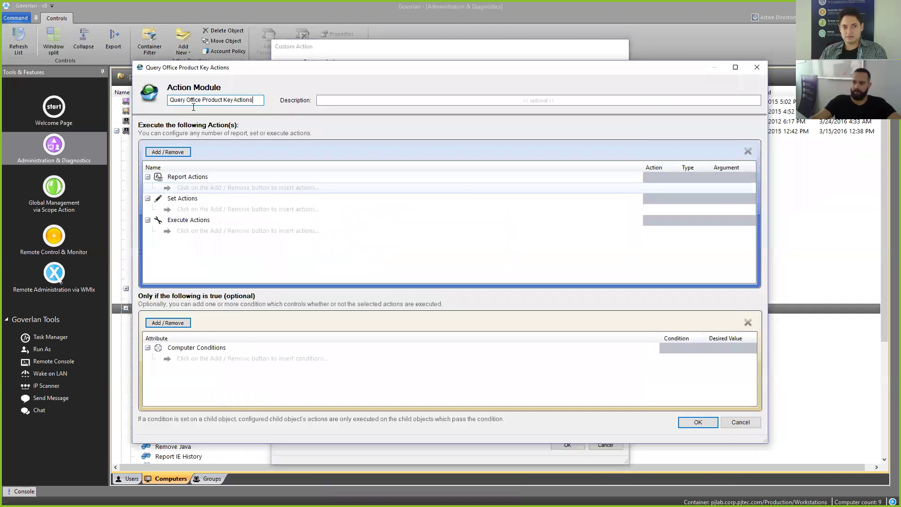
pyautogui.moveTo(257, 96); pyautogui.dragTo(238, 101)
pyautogui.press('BackSpace')
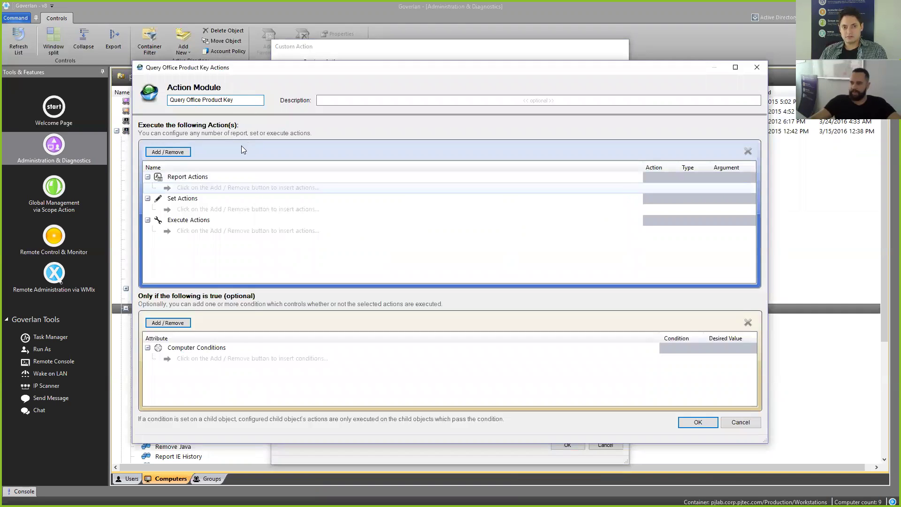
# Step: Search the computer properties for 'reg' and open Manage Accessible Key Paths under Registry Value
pyautogui.click(174, 152)
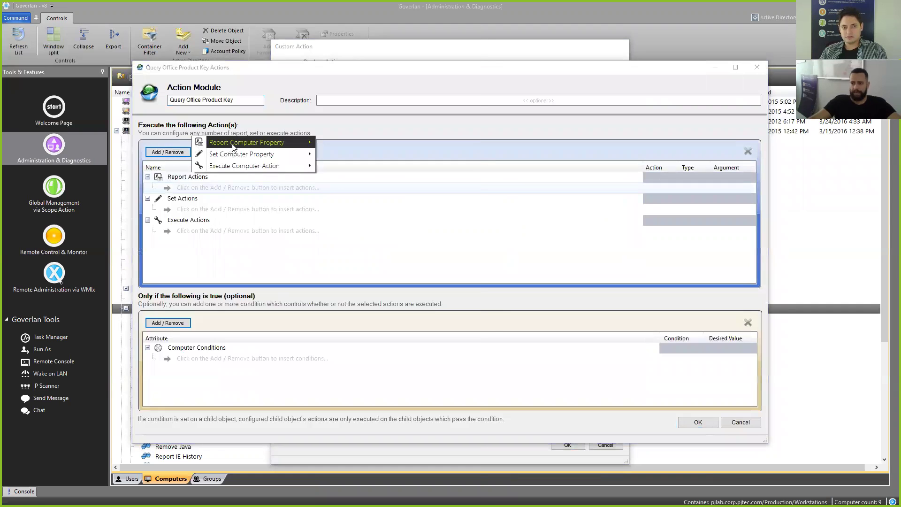
pyautogui.moveTo(263, 171)
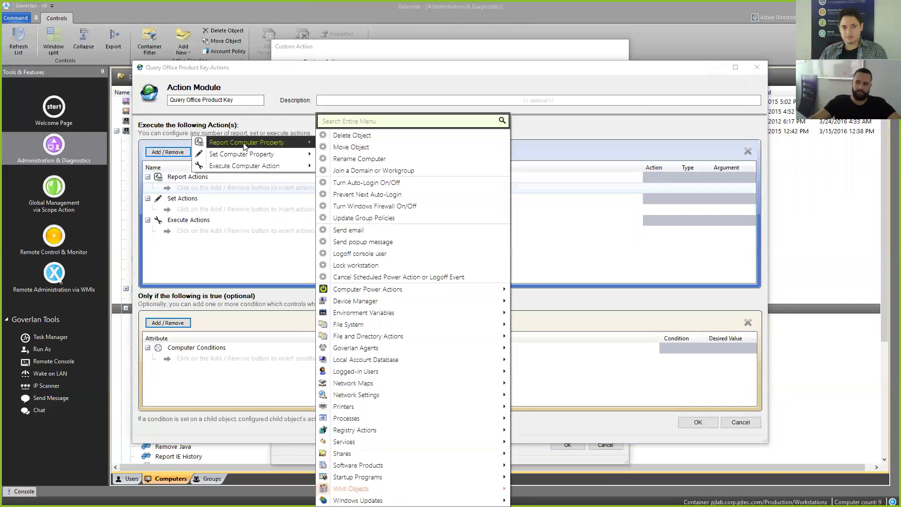
pyautogui.moveTo(243, 148)
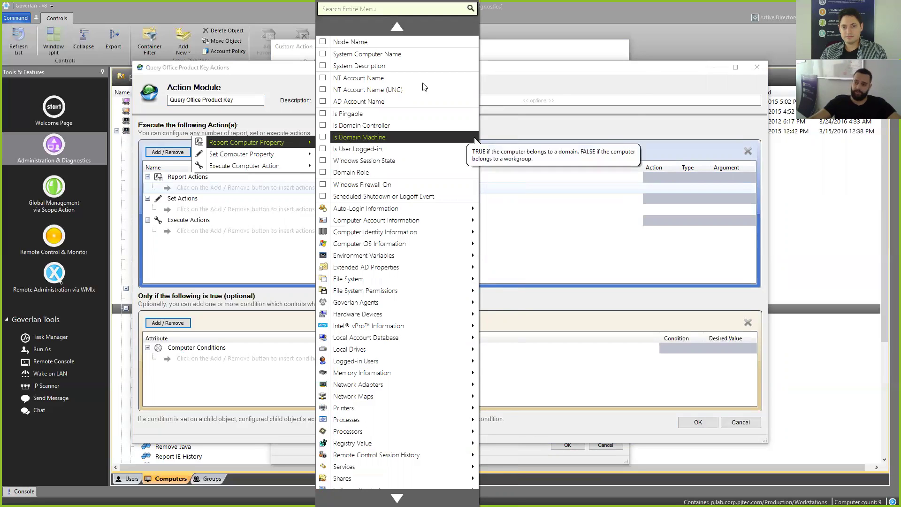
pyautogui.moveTo(413, 283)
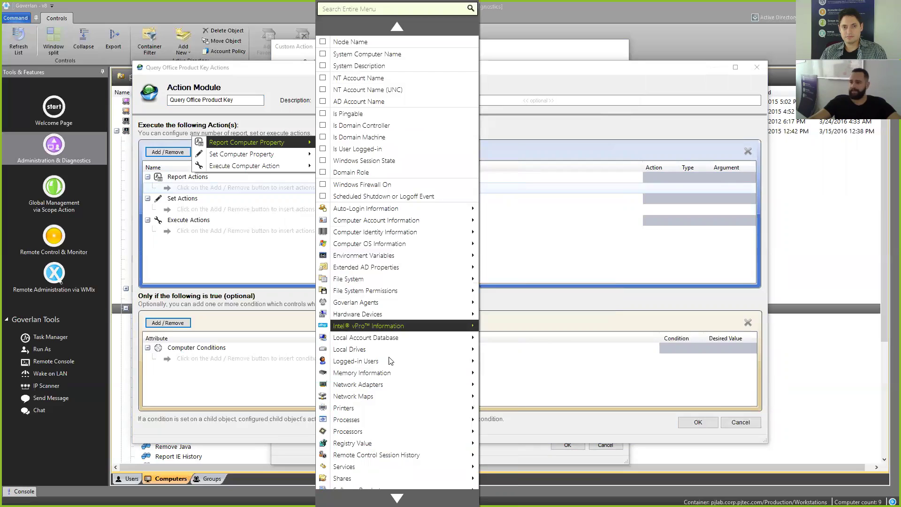
pyautogui.click(369, 8)
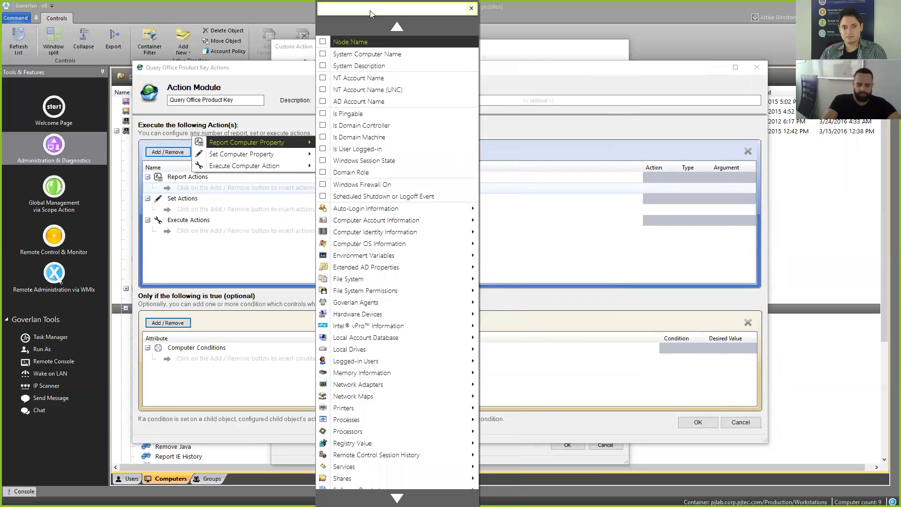
pyautogui.write('reg')
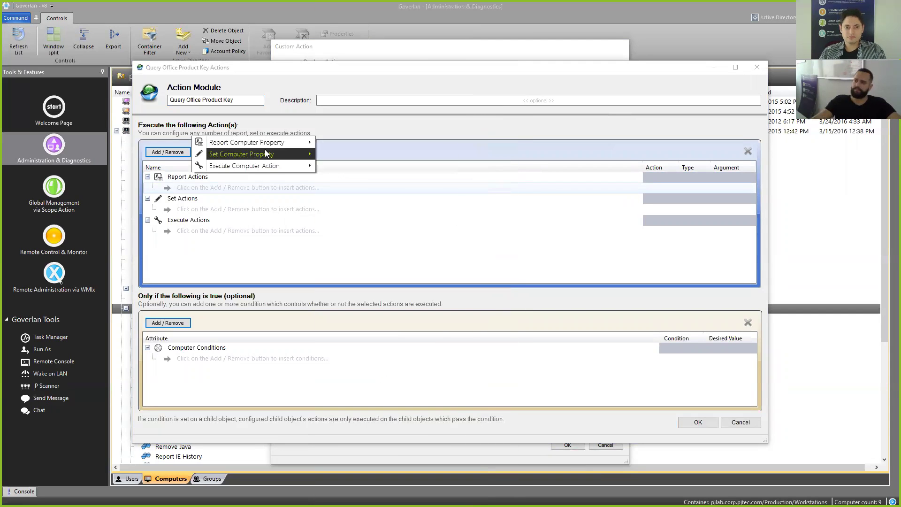
pyautogui.moveTo(274, 148)
pyautogui.scroll(-2, 403, 75)
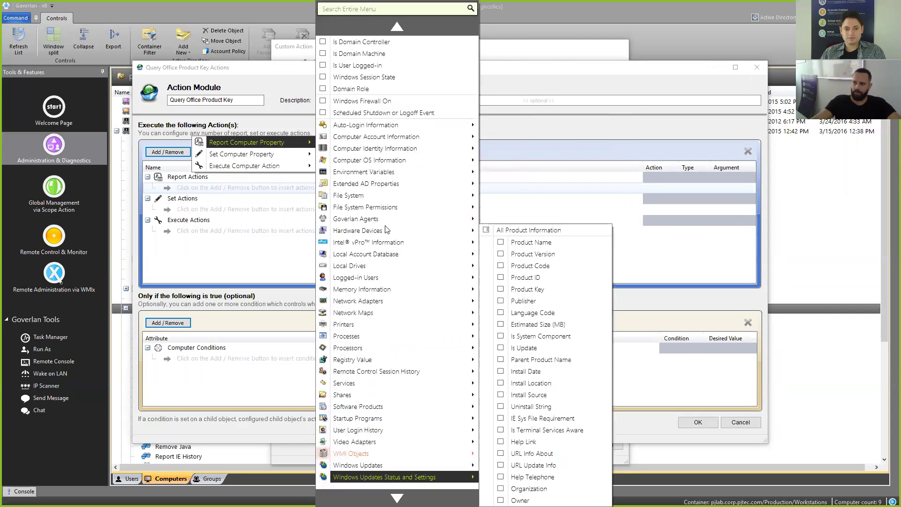
pyautogui.click(373, 11)
pyautogui.write('reg')
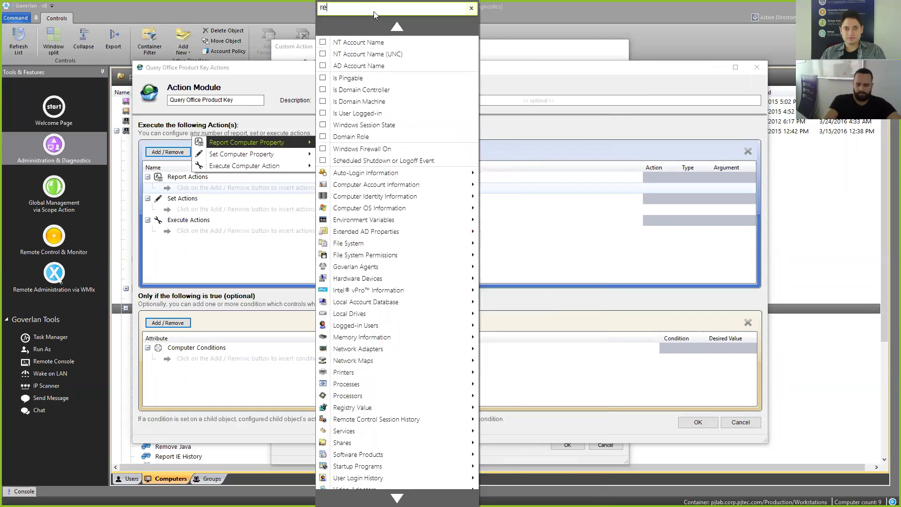
pyautogui.moveTo(362, 163)
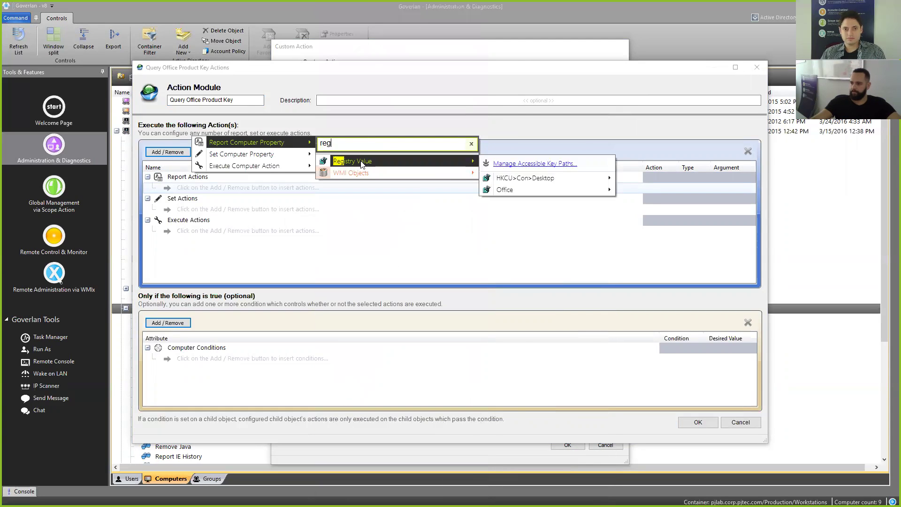
pyautogui.click(520, 164)
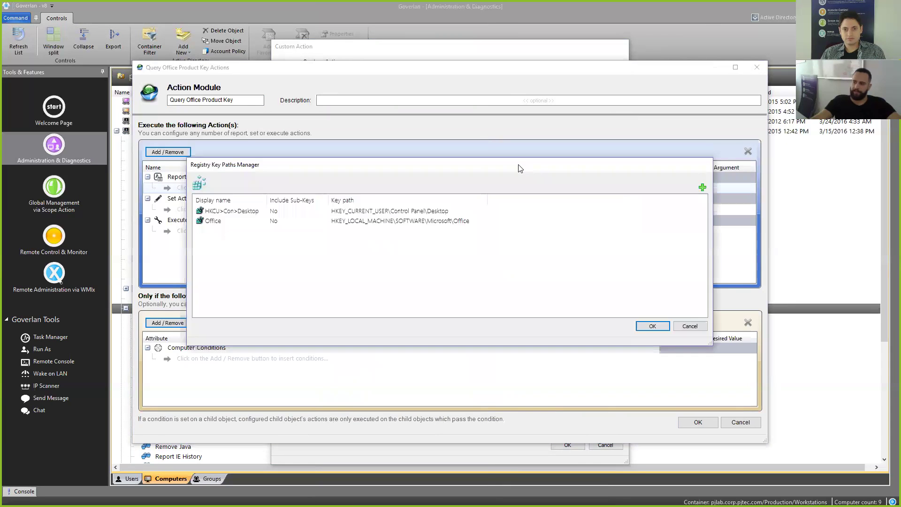
# Step: Delete both existing key paths, HKCU Desktop and Office, confirming with Yes
pyautogui.click(425, 214)
pyautogui.keyDown('shift'); pyautogui.click(425, 223); pyautogui.keyUp('shift')
pyautogui.click(692, 187)
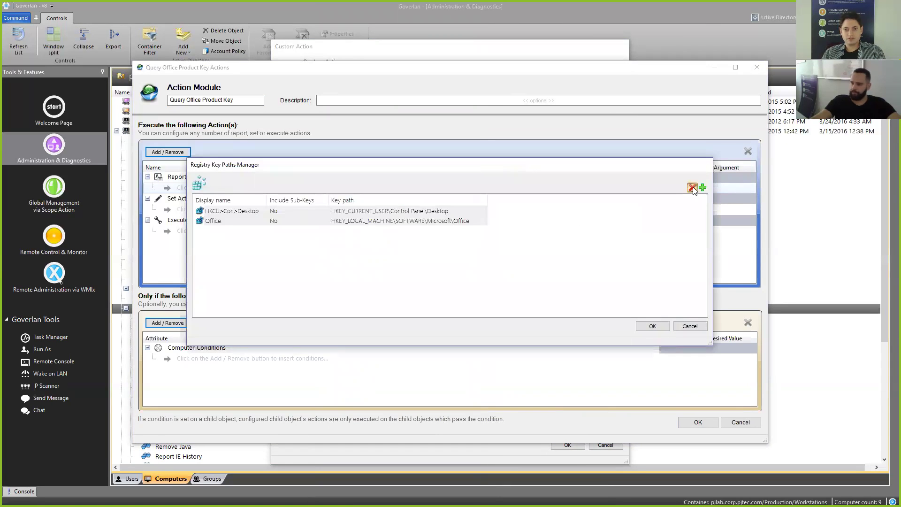
pyautogui.click(440, 277)
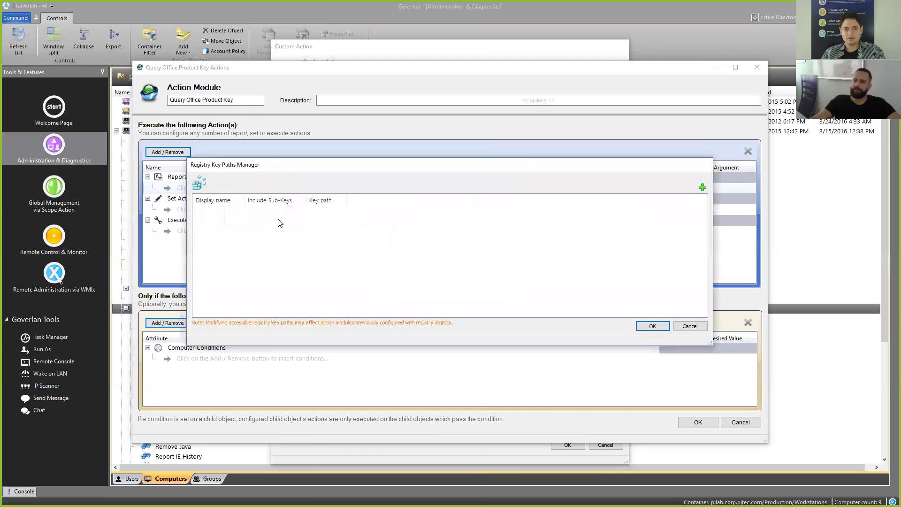
# Step: Start a new registry key path and launch Registry Editor from it
pyautogui.click(702, 187)
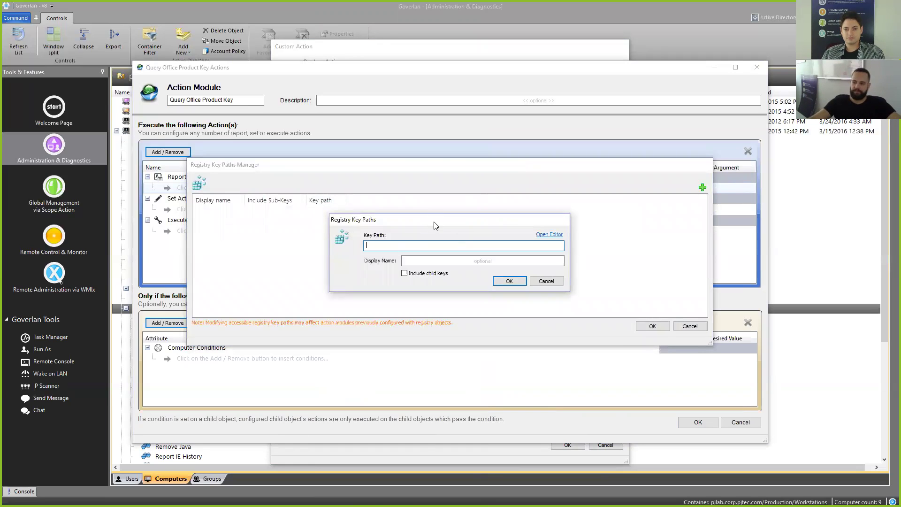
pyautogui.moveTo(427, 224); pyautogui.dragTo(424, 215)
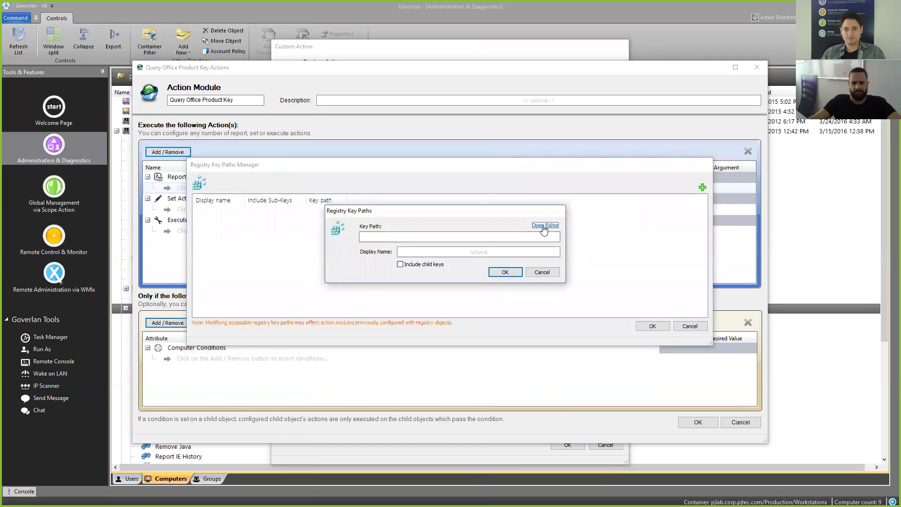
pyautogui.click(545, 227)
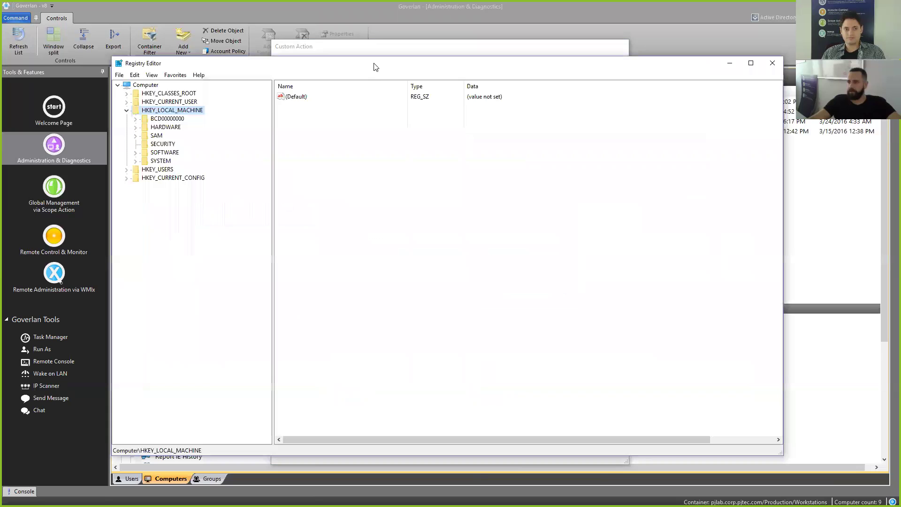
# Step: In Registry Editor, expand HKLM > SOFTWARE > Microsoft and copy the Office key name
pyautogui.moveTo(376, 65); pyautogui.dragTo(414, 86)
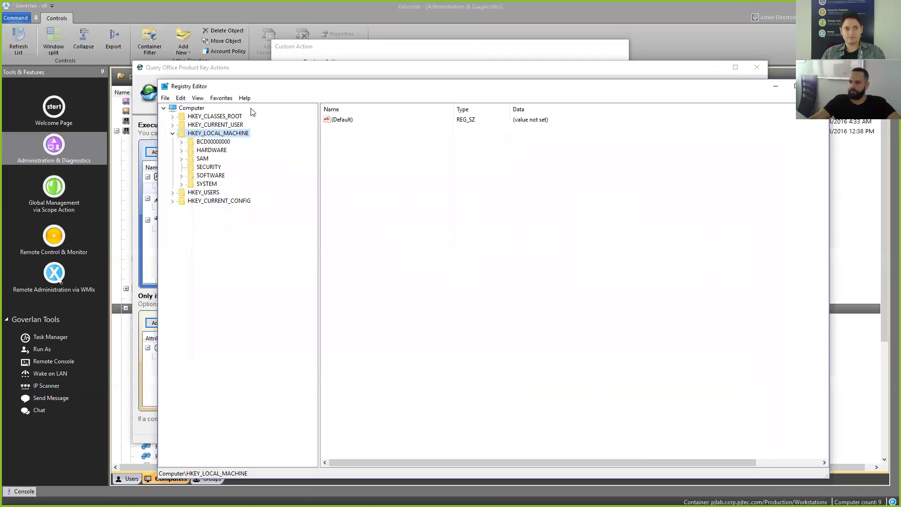
pyautogui.doubleClick(211, 176)
pyautogui.scroll(-1, 221, 282)
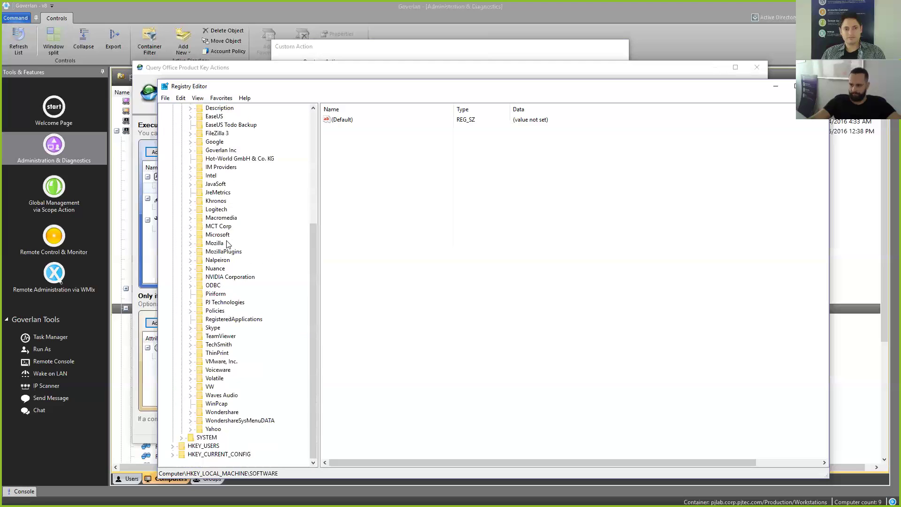
pyautogui.doubleClick(217, 234)
pyautogui.scroll(-1, 250, 261)
pyautogui.scroll(-18, 250, 261)
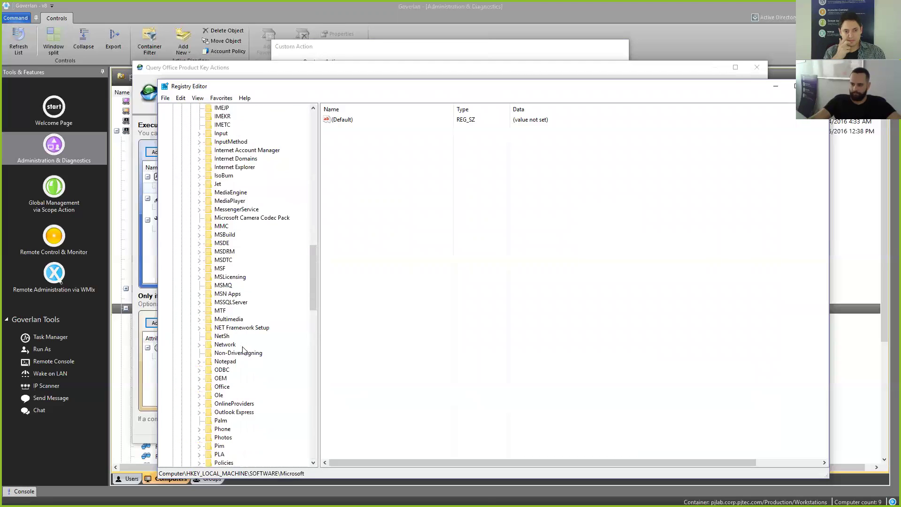
pyautogui.click(221, 363)
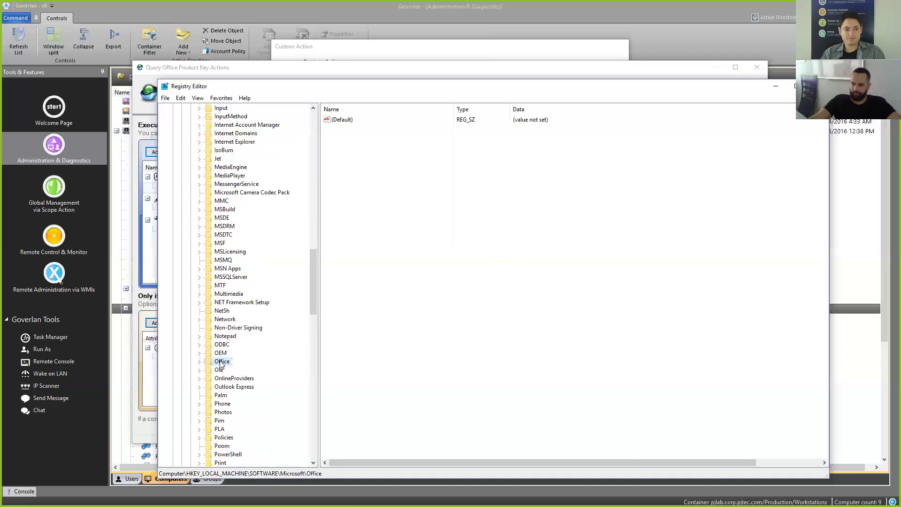
pyautogui.rightClick(221, 364)
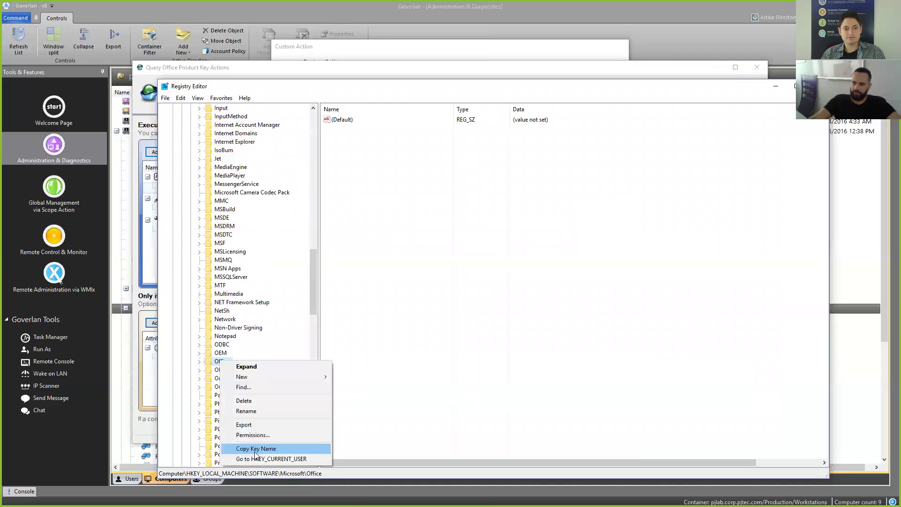
pyautogui.click(270, 448)
# Step: Minimize Registry Editor and paste the copied path into the Key Path field
pyautogui.click(777, 88)
pyautogui.click(455, 238)
pyautogui.hotkey('ctrl', 'v')
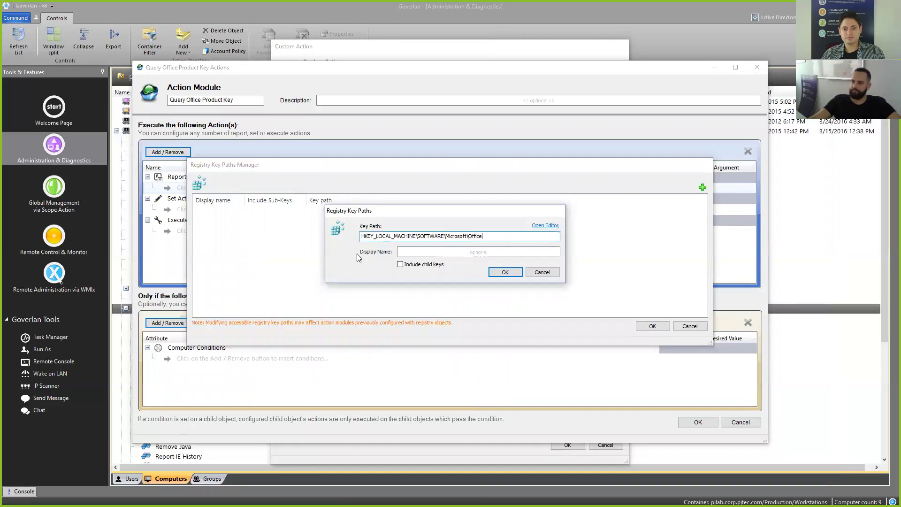
# Step: Give the key path the display name 'Office' and confirm both the path and the Key Paths Manager
pyautogui.click(467, 254)
pyautogui.write('Office')
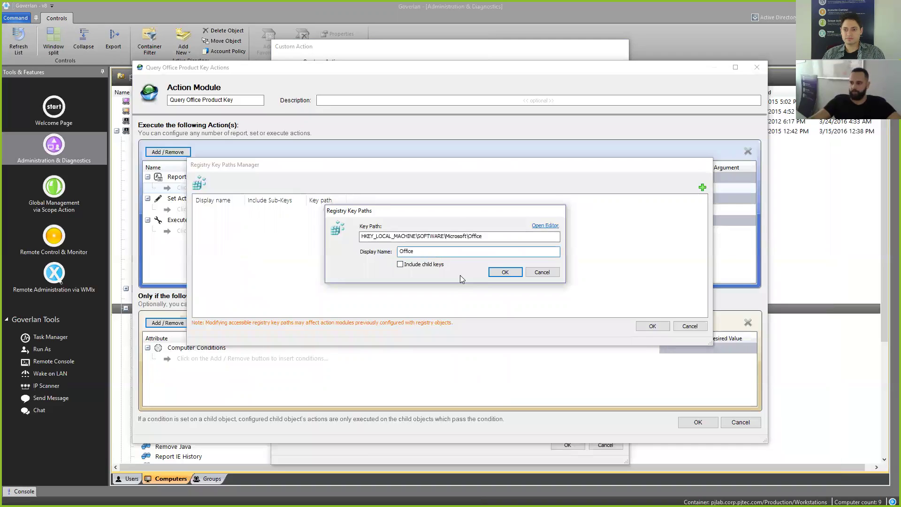
pyautogui.click(498, 272)
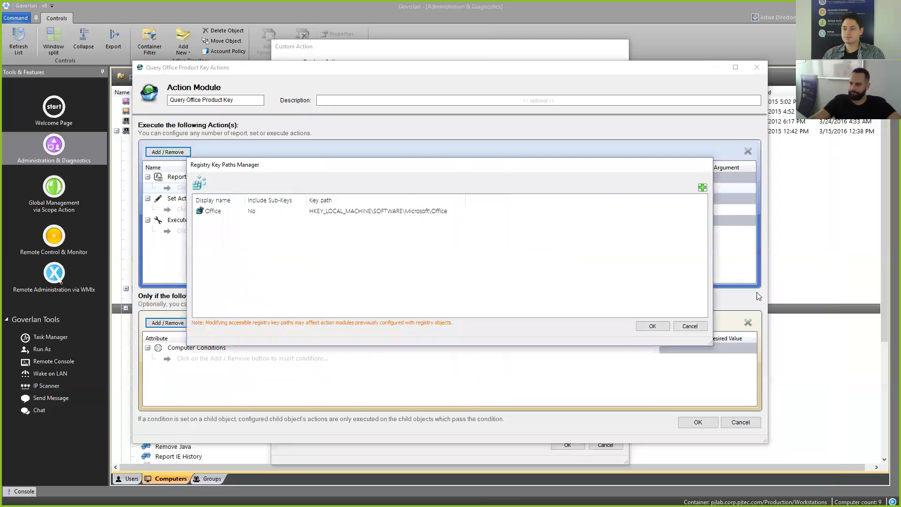
pyautogui.click(650, 326)
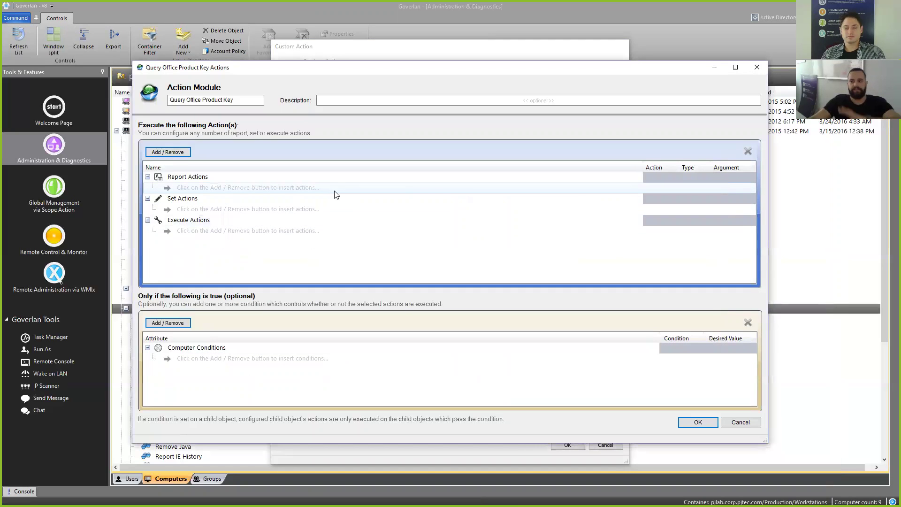
# Step: Add a report action for Registry Value > Office > Data as a String
pyautogui.click(178, 155)
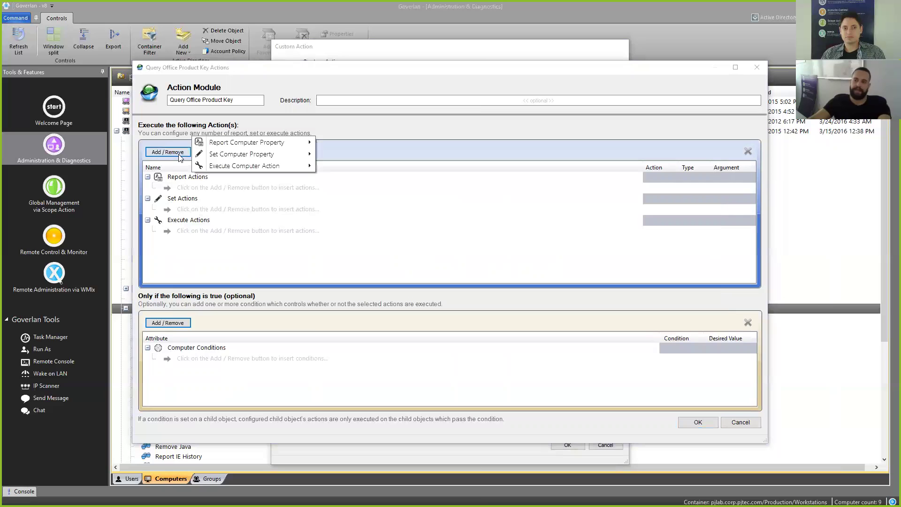
pyautogui.moveTo(233, 148)
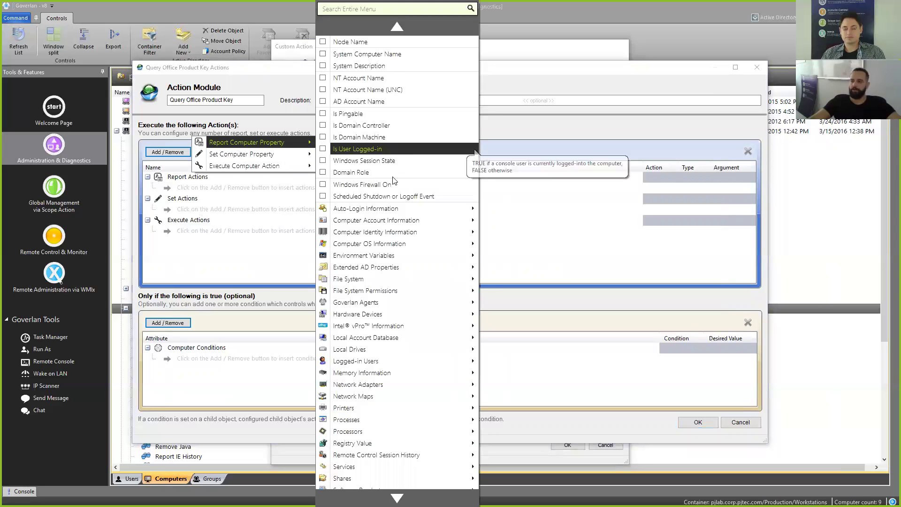
pyautogui.moveTo(377, 445)
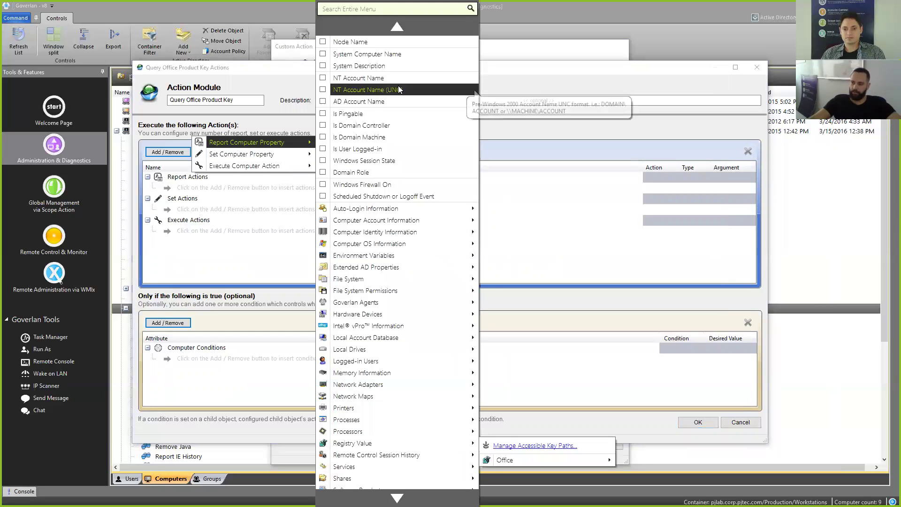
pyautogui.click(366, 9)
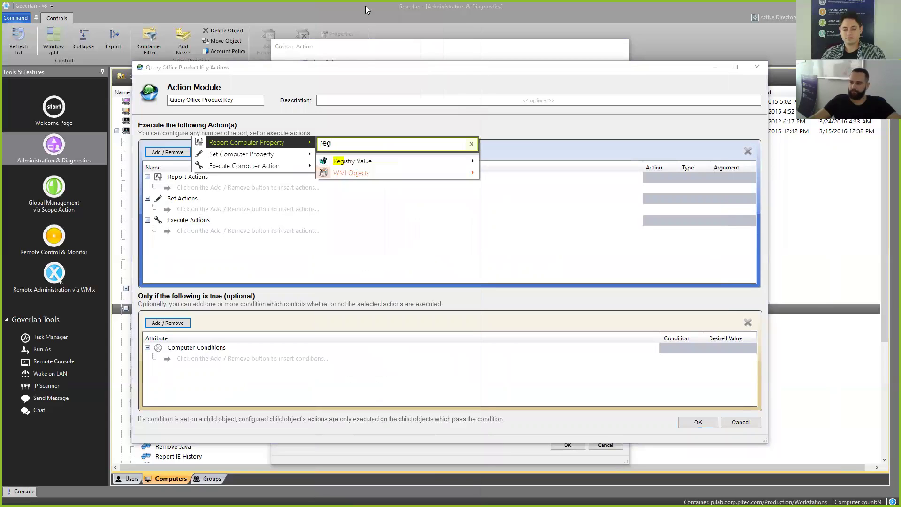
pyautogui.moveTo(472, 160)
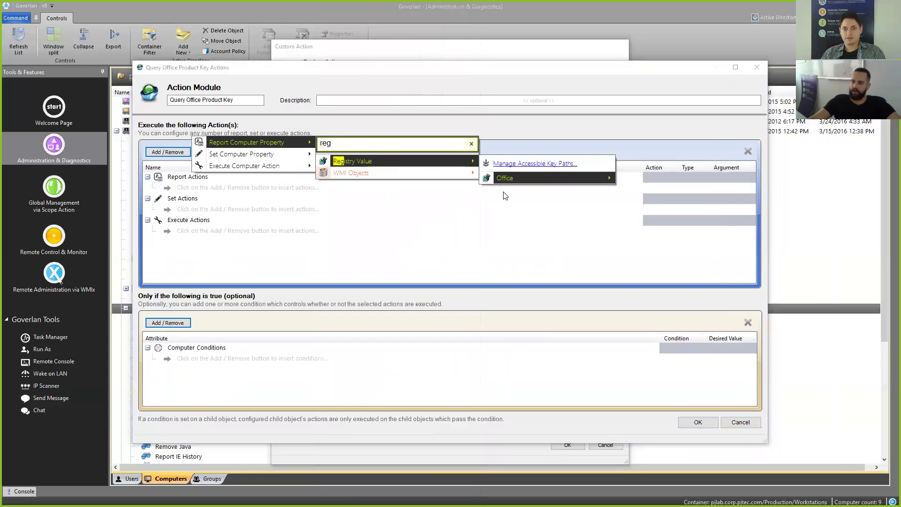
pyautogui.moveTo(506, 181)
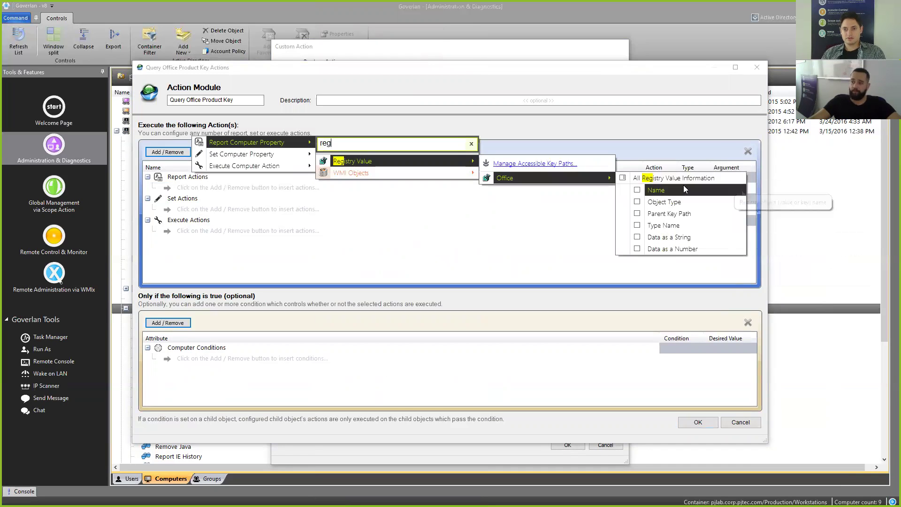
pyautogui.click(679, 239)
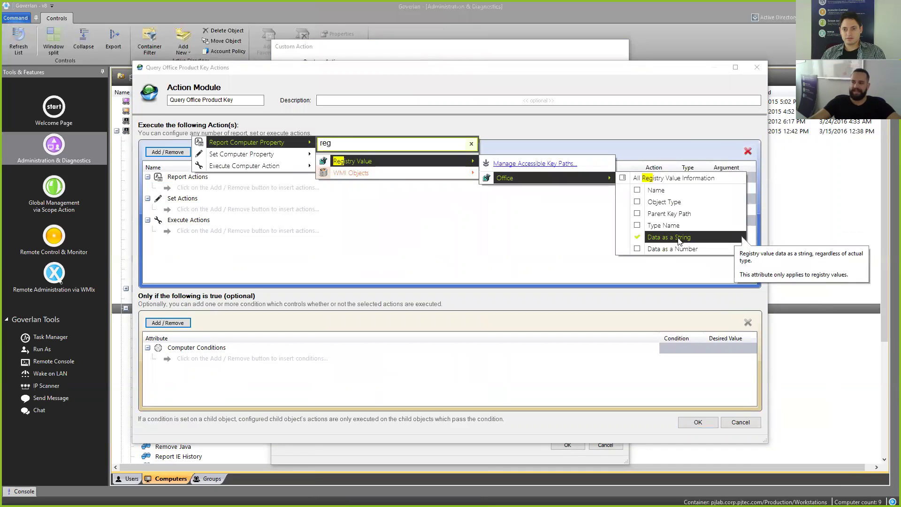
pyautogui.click(532, 266)
pyautogui.click(698, 187)
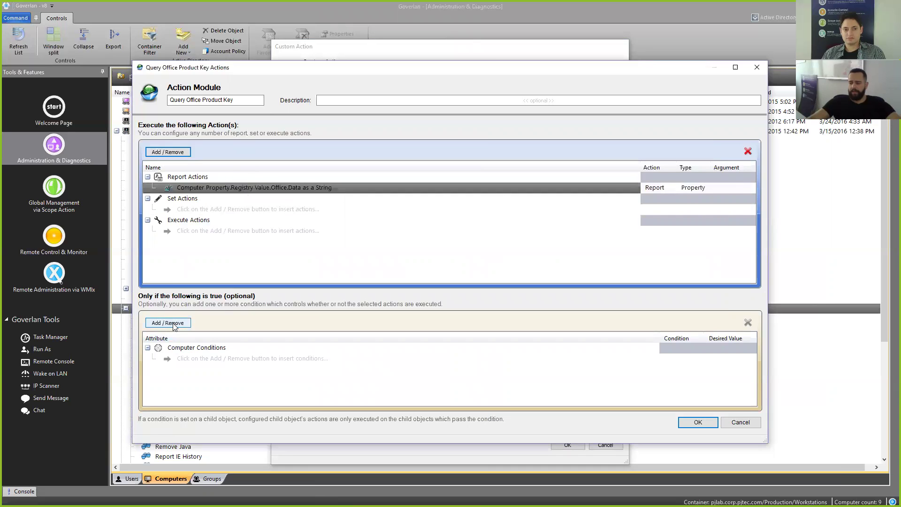
# Step: Add a condition on the Office registry value's Name
pyautogui.click(173, 324)
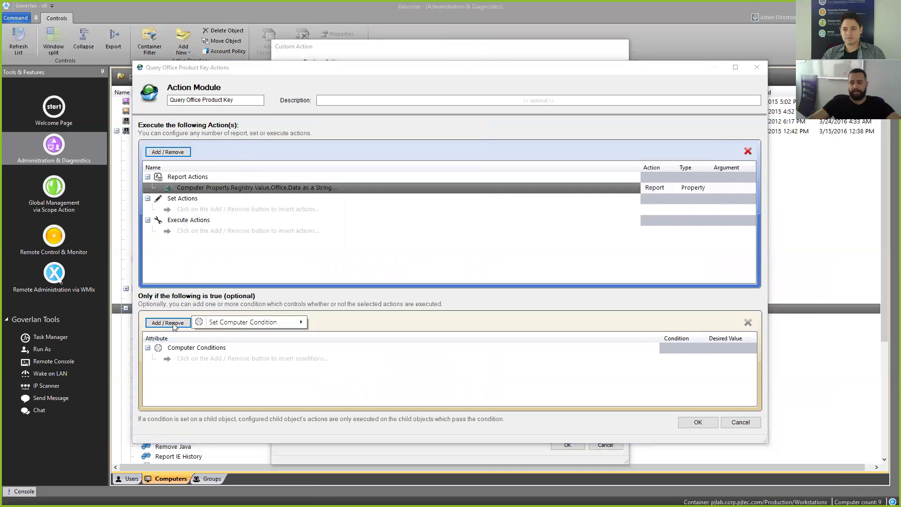
pyautogui.moveTo(225, 319)
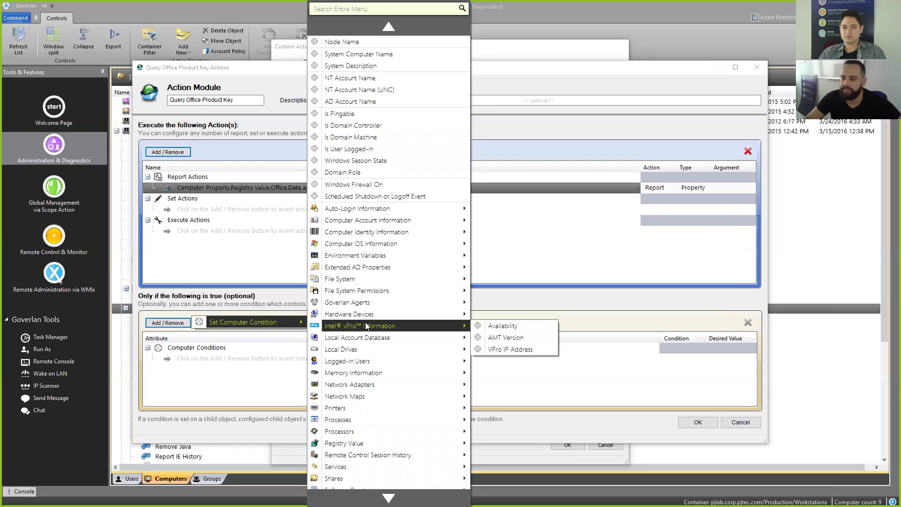
pyautogui.moveTo(389, 445)
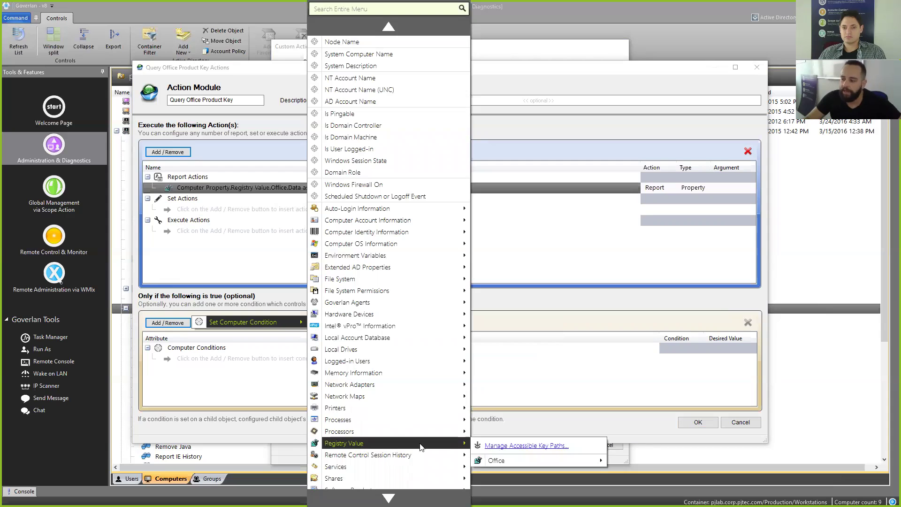
pyautogui.moveTo(558, 461)
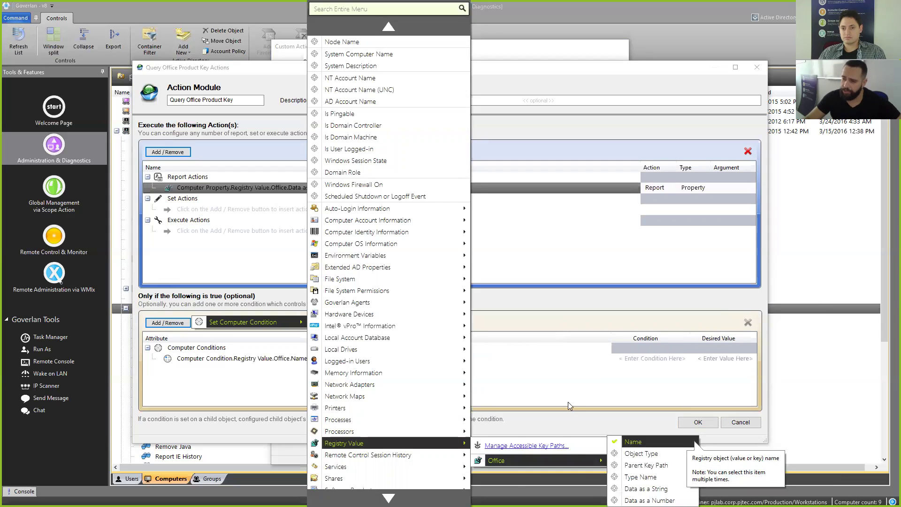
pyautogui.click(646, 445)
# Step: Set the Name condition to '=' with desired value OfficeKey
pyautogui.click(280, 360)
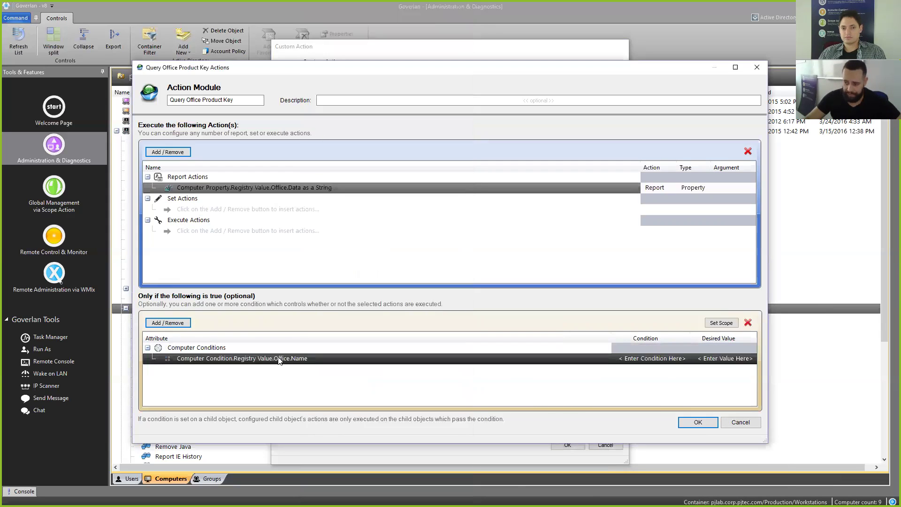
pyautogui.click(662, 362)
pyautogui.click(698, 386)
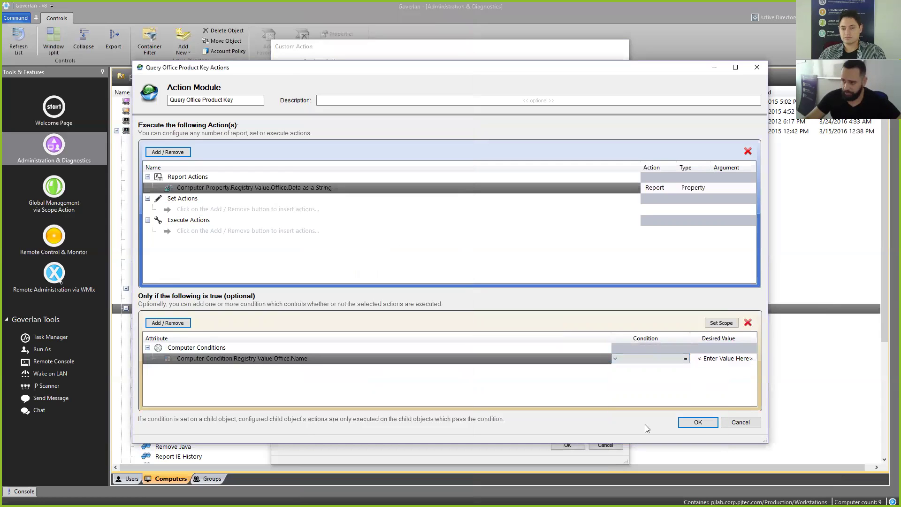
pyautogui.click(747, 357)
pyautogui.click(537, 155)
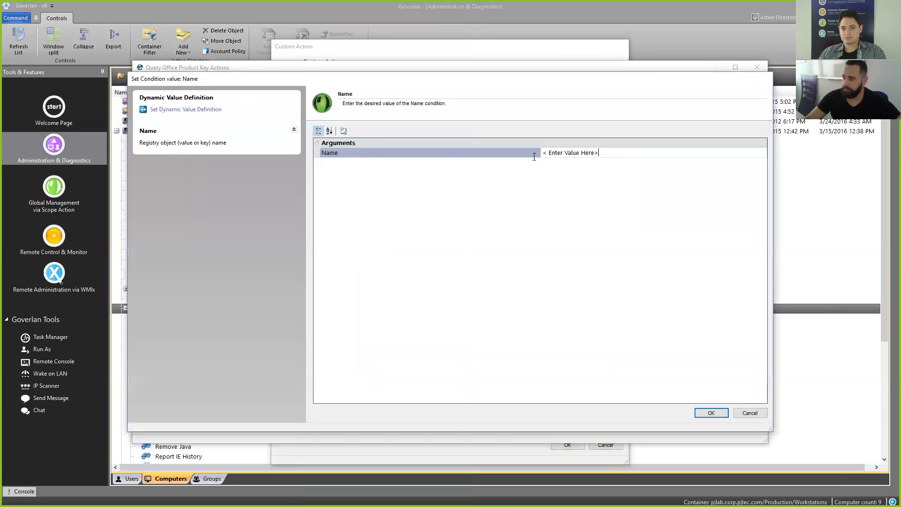
pyautogui.write('OfficeKey')
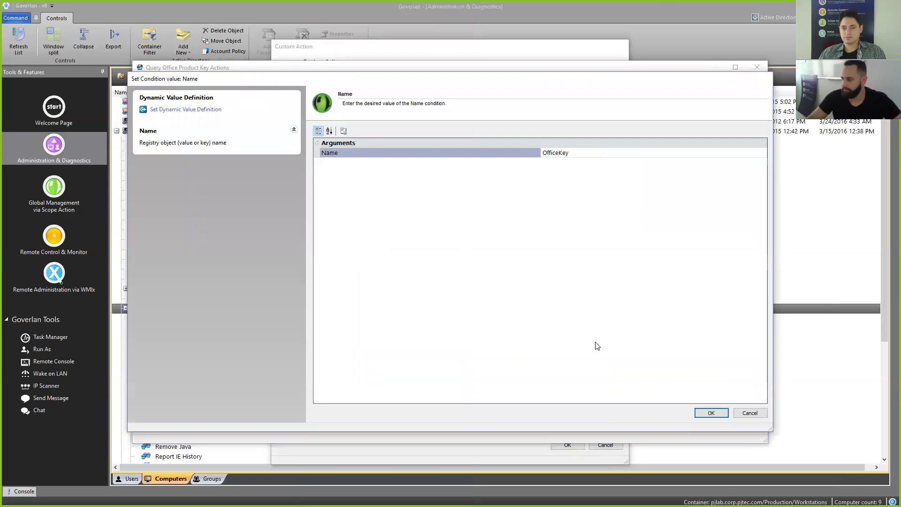
pyautogui.click(711, 412)
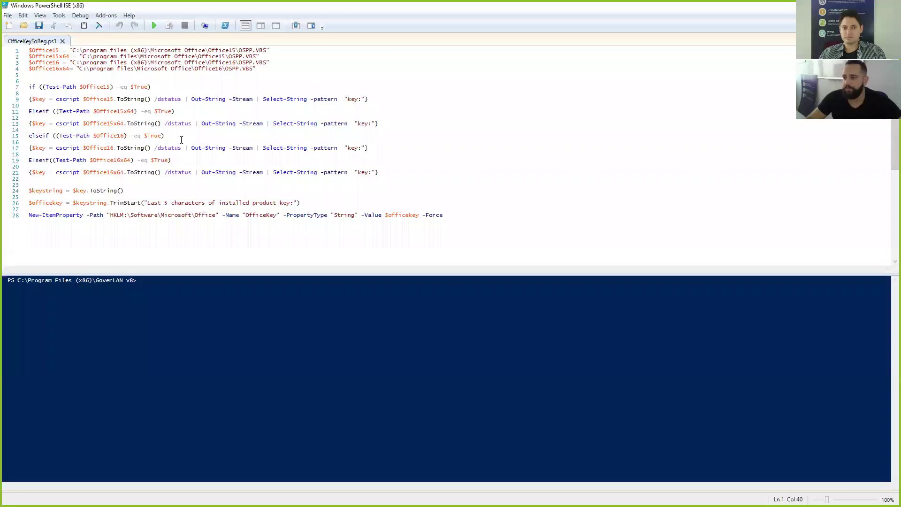
pyautogui.moveTo(29, 214); pyautogui.dragTo(159, 215)
pyautogui.hotkey('ctrl', 'z')
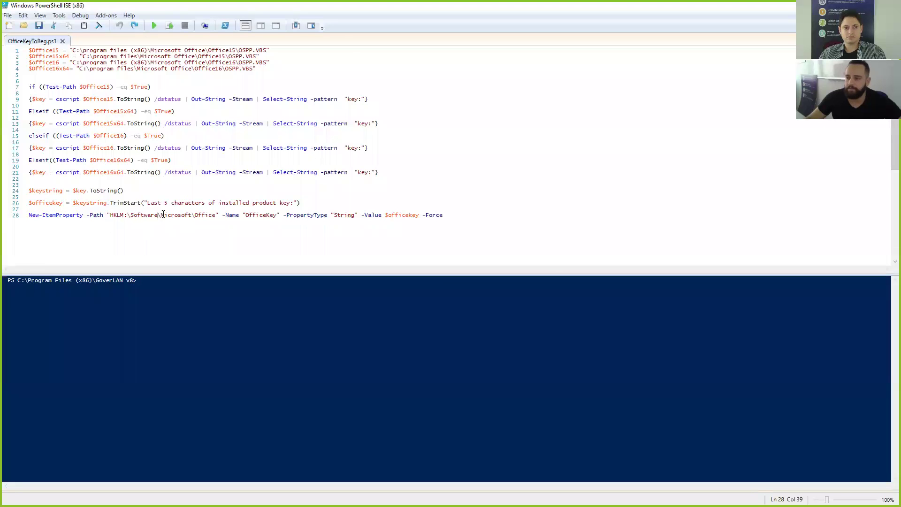
pyautogui.click(148, 218)
pyautogui.moveTo(238, 215); pyautogui.dragTo(28, 215)
pyautogui.moveTo(245, 214); pyautogui.dragTo(278, 216)
pyautogui.rightClick(268, 219)
pyautogui.click(267, 216)
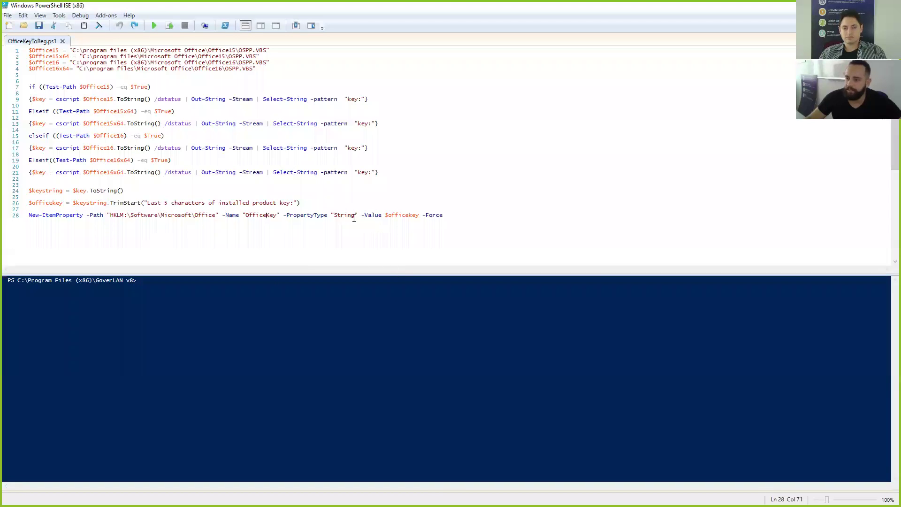
pyautogui.moveTo(417, 217); pyautogui.dragTo(389, 216)
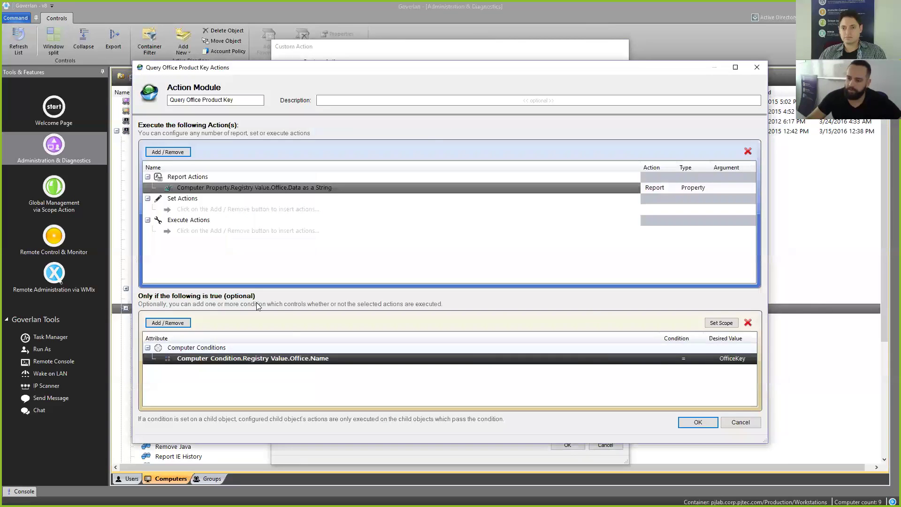
# Step: Review the registry data report action and the Office.Name condition, then save the module
pyautogui.click(261, 187)
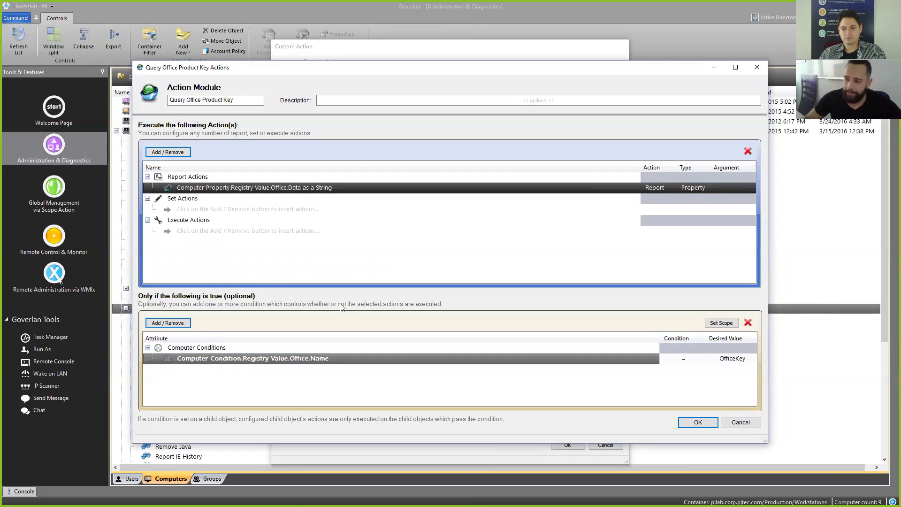
pyautogui.click(744, 359)
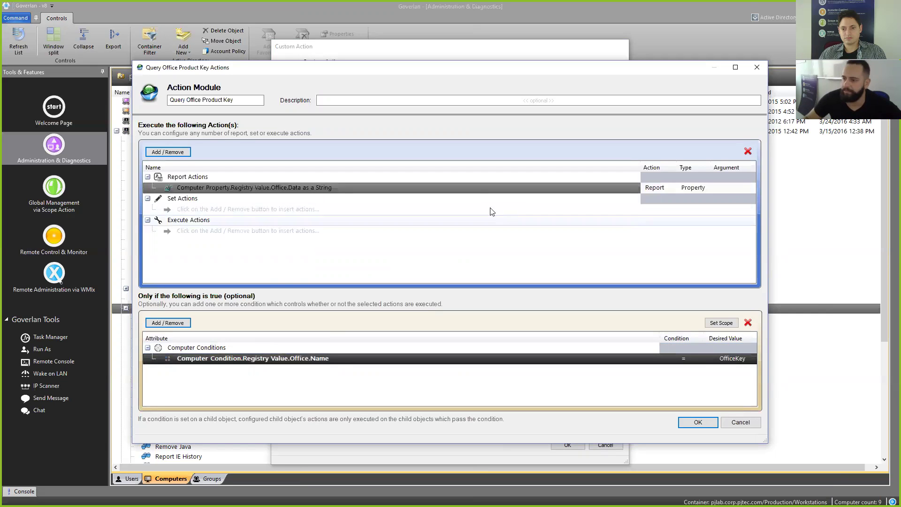
pyautogui.click(704, 425)
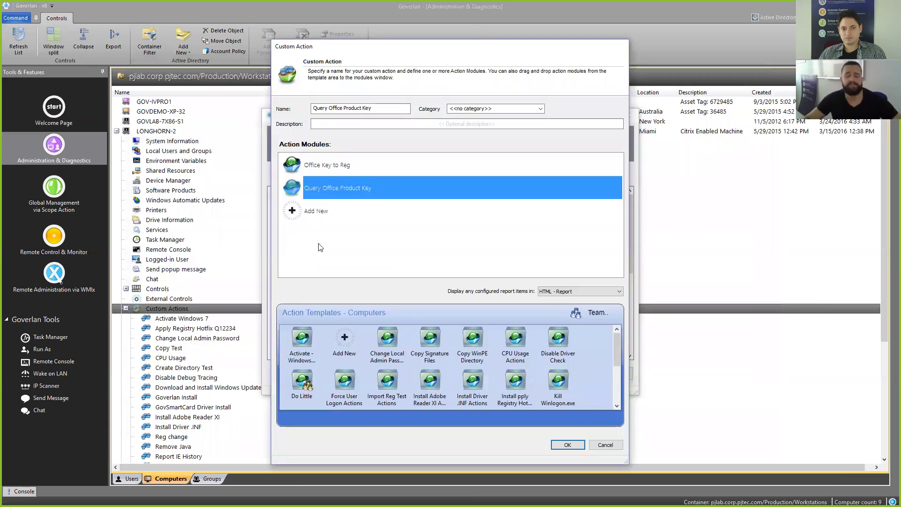
# Step: Drag Office Key to Reg below Query Office Product Key, accepting the replace prompt
pyautogui.click(368, 172)
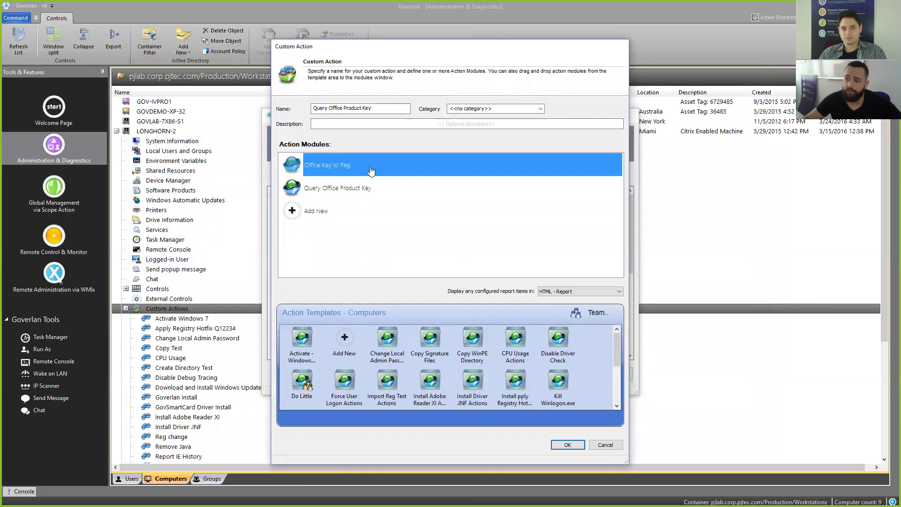
pyautogui.click(372, 178)
pyautogui.click(395, 173)
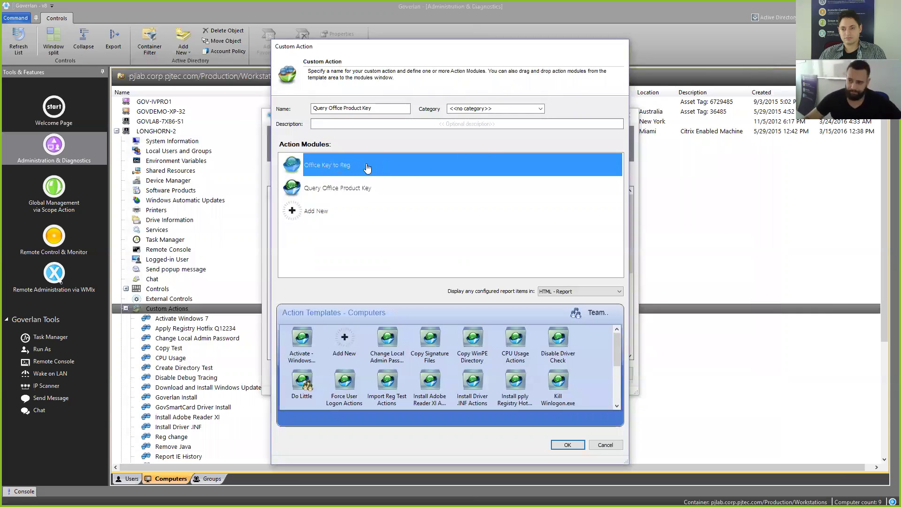
pyautogui.moveTo(314, 164); pyautogui.dragTo(402, 350)
pyautogui.click(435, 278)
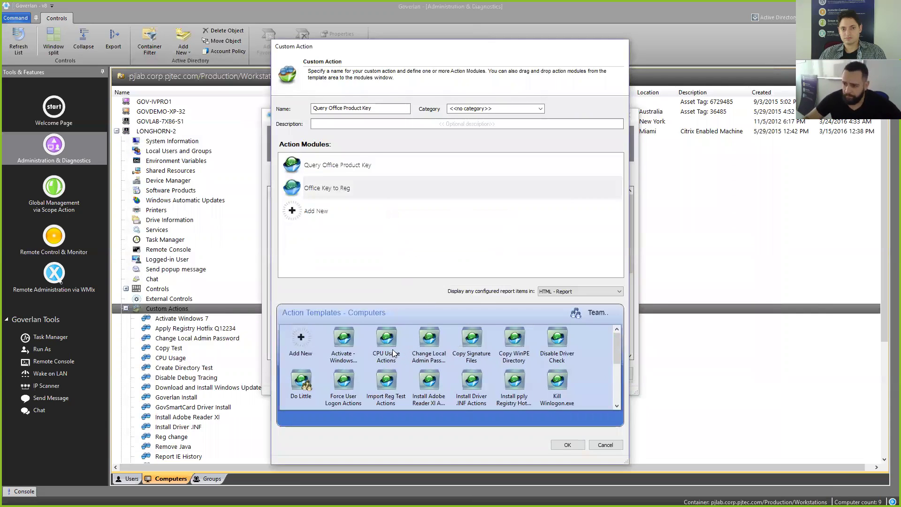
# Step: Select both action modules and delete them
pyautogui.click(346, 193)
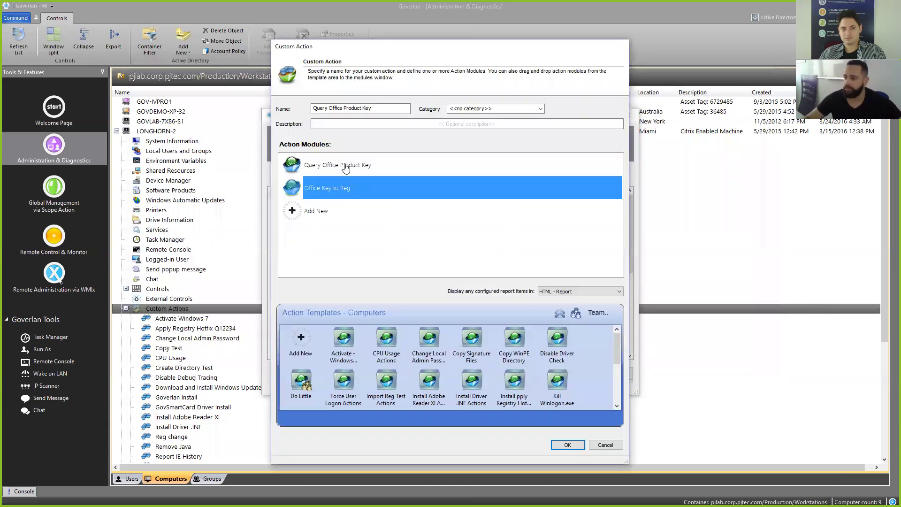
pyautogui.keyDown('shift'); pyautogui.click(345, 167); pyautogui.keyUp('shift')
pyautogui.press('Delete')
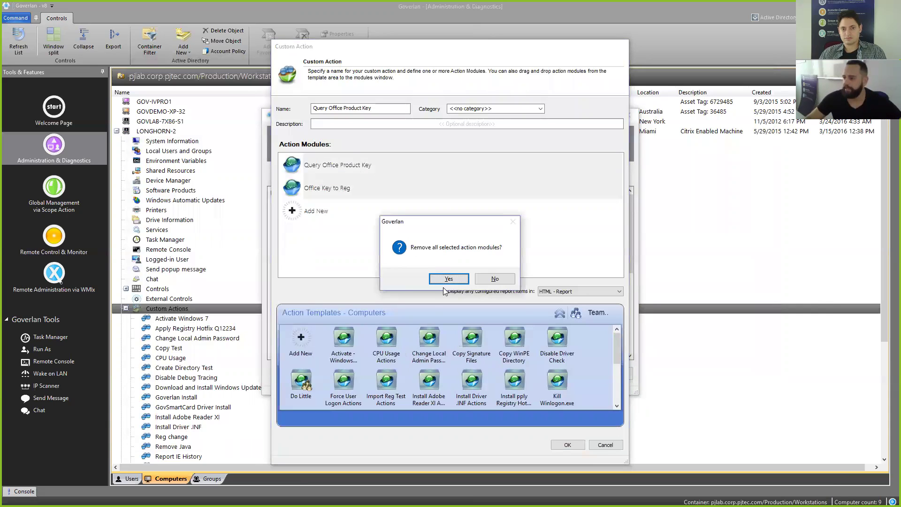
# Step: Confirm removing both modules, add Query Office Product Key Actions, and delete a stray template
pyautogui.click(440, 277)
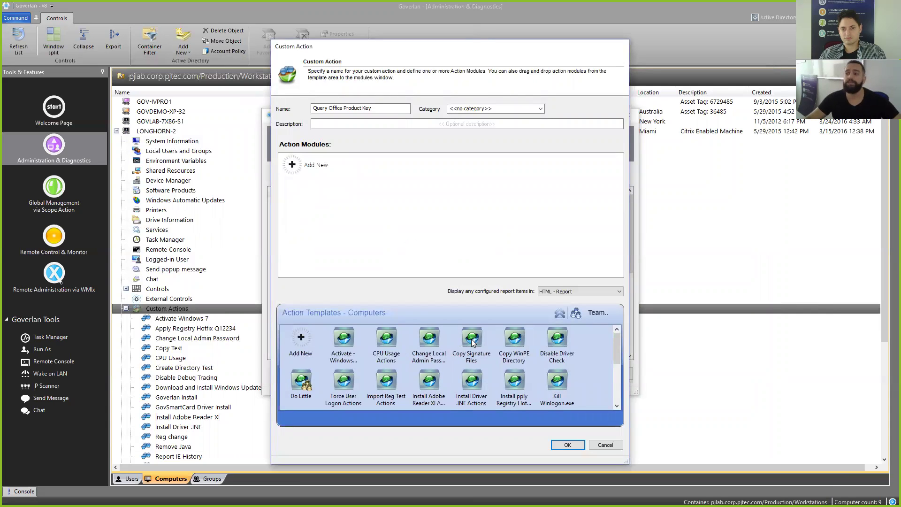
pyautogui.scroll(-5, 484, 339)
pyautogui.click(500, 366)
pyautogui.scroll(1, 500, 365)
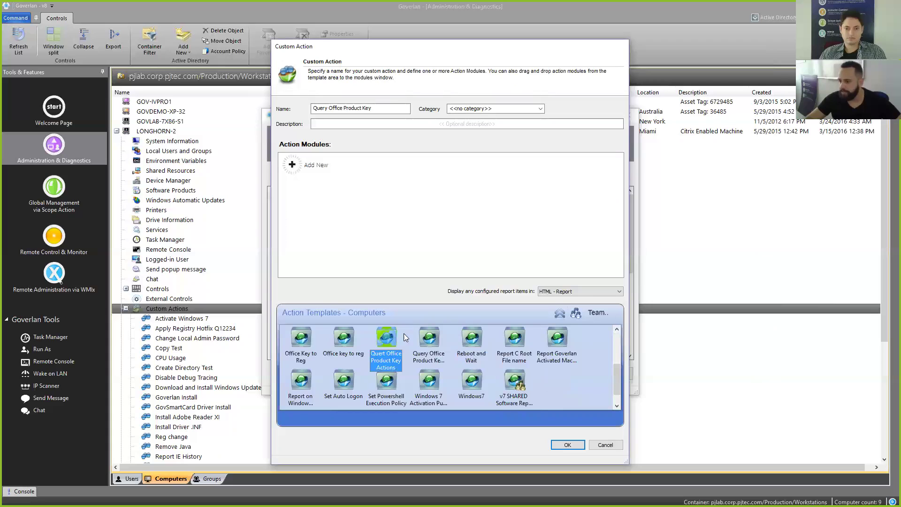
pyautogui.moveTo(396, 339); pyautogui.dragTo(340, 188)
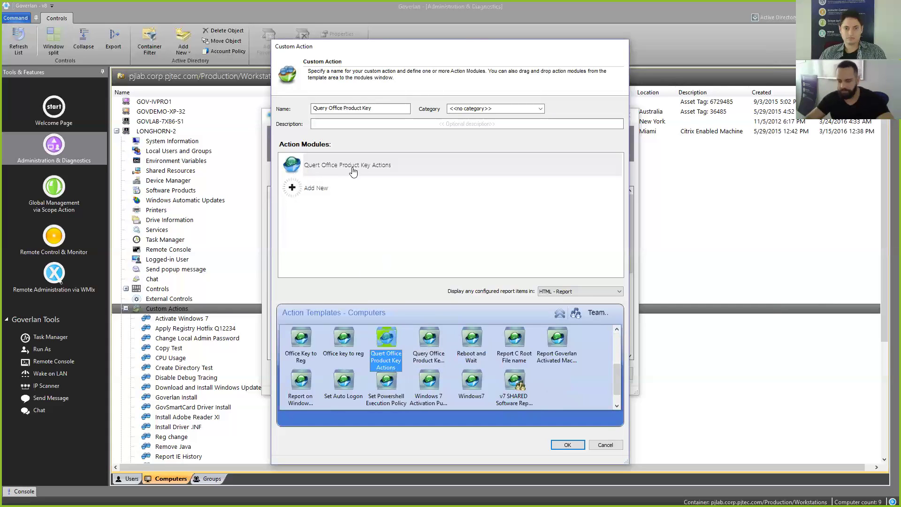
pyautogui.press('Delete')
pyautogui.click(455, 281)
# Step: Remove the Change Local Admin Password and duplicate Office product key modules added by mistake
pyautogui.moveTo(429, 338); pyautogui.dragTo(352, 202)
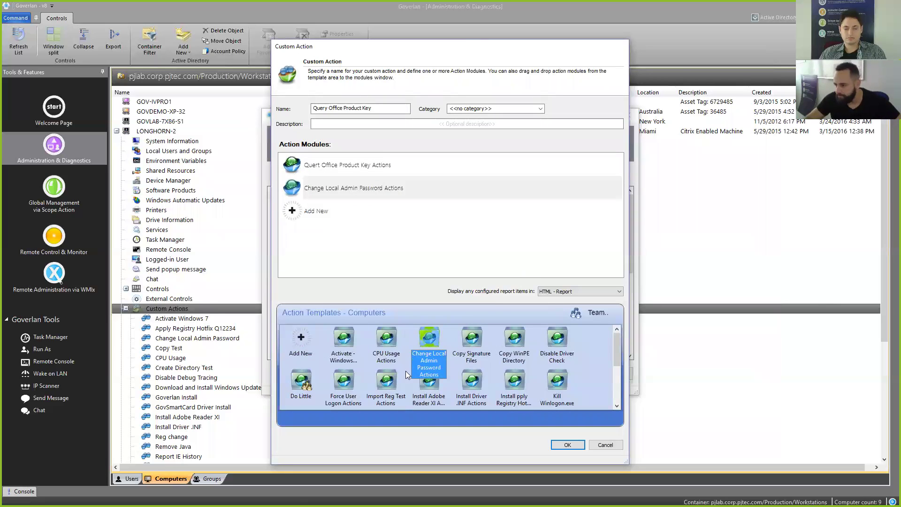
pyautogui.scroll(-3, 500, 374)
pyautogui.moveTo(393, 360); pyautogui.dragTo(349, 206)
pyautogui.click(348, 193)
pyautogui.press('Delete')
pyautogui.press('Return')
pyautogui.click(355, 170)
pyautogui.press('Delete')
pyautogui.click(460, 278)
# Step: Add Office Key to Reg as the first module, check the order, and save the custom action
pyautogui.scroll(3, 466, 364)
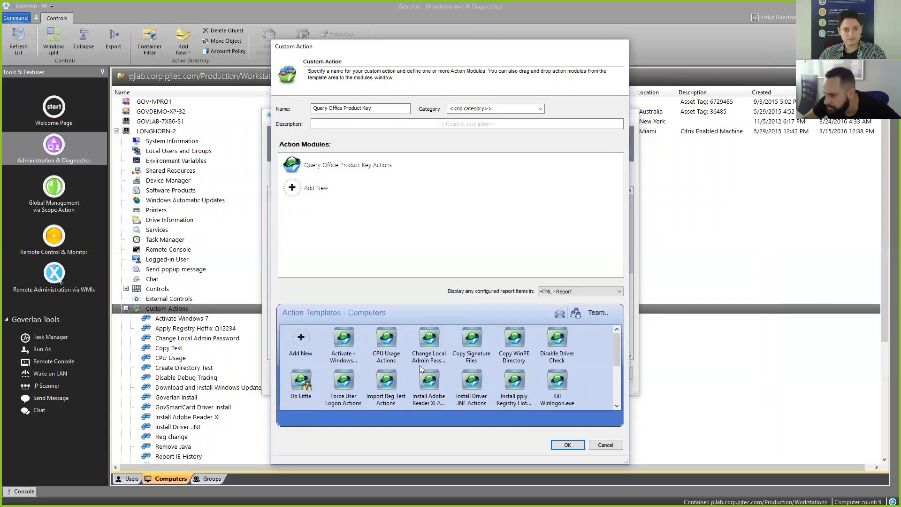
pyautogui.scroll(-3, 422, 367)
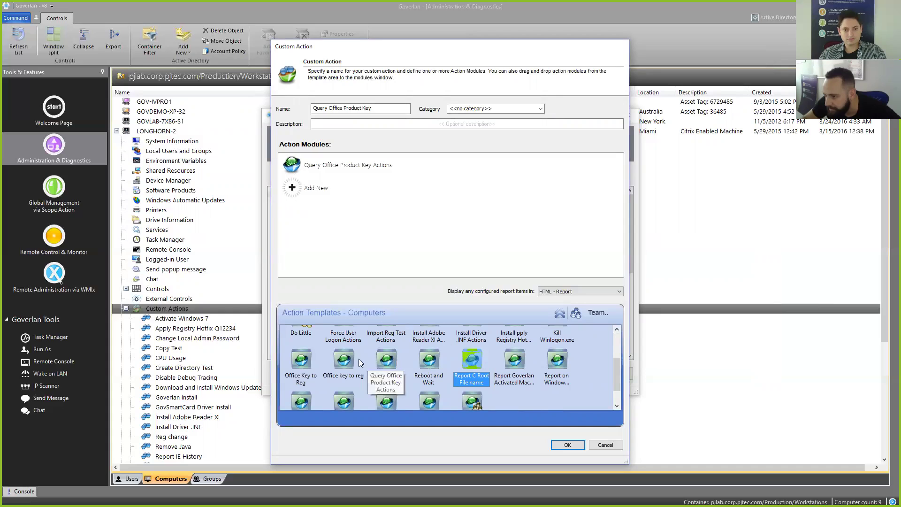
pyautogui.moveTo(301, 349); pyautogui.dragTo(342, 175)
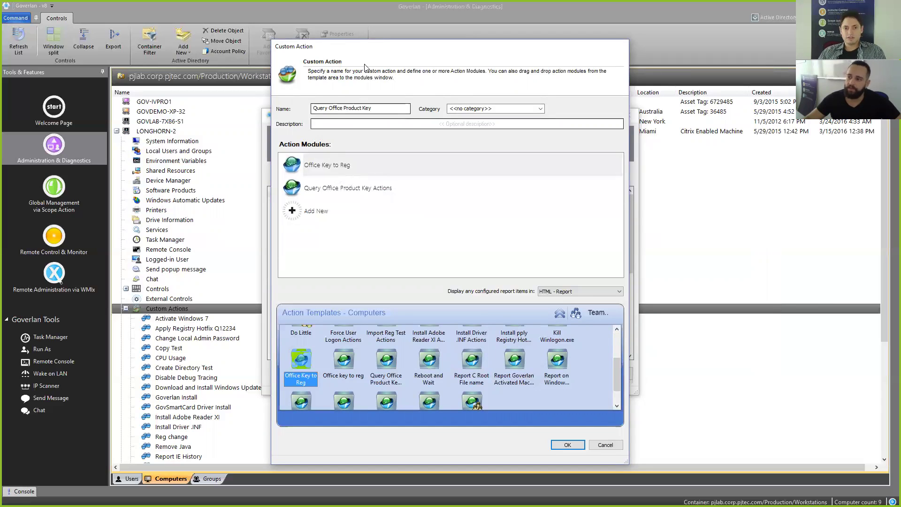
pyautogui.moveTo(368, 48)
pyautogui.mouseDown()
pyautogui.moveTo(383, 61)
pyautogui.moveTo(384, 50)
pyautogui.mouseUp()
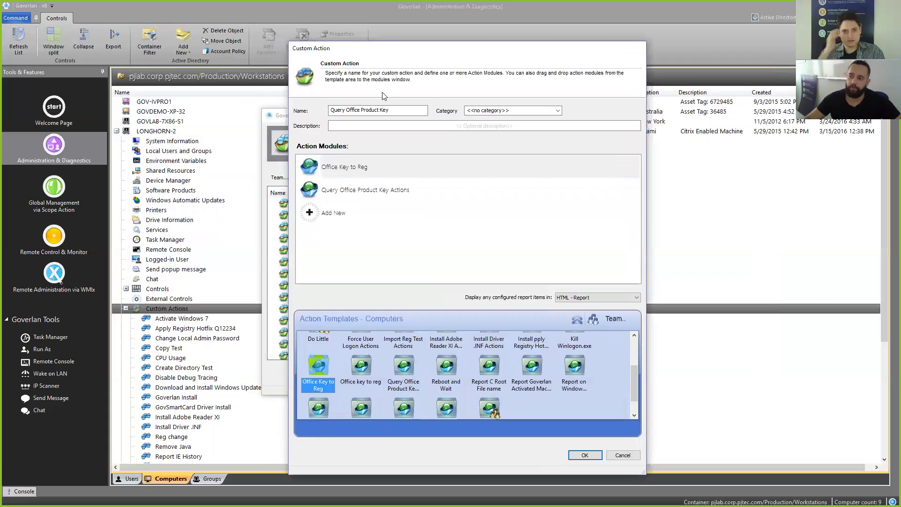
pyautogui.click(341, 173)
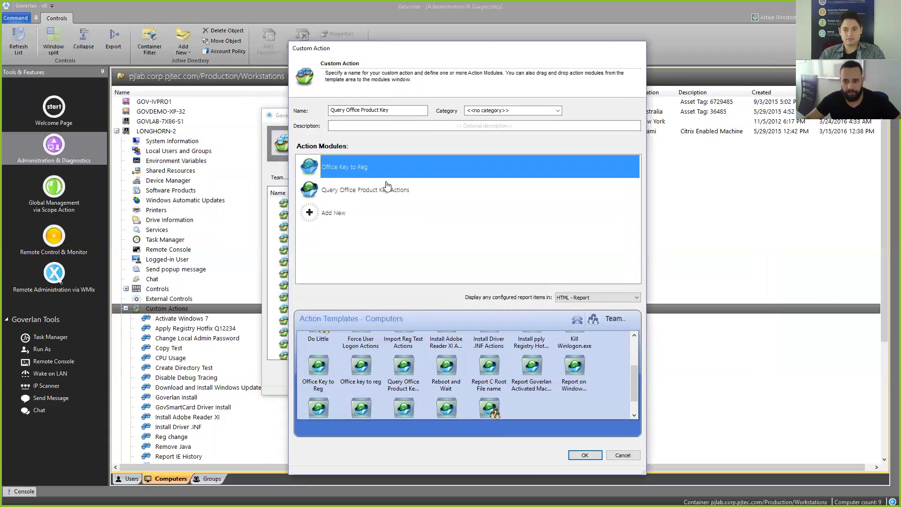
pyautogui.click(365, 194)
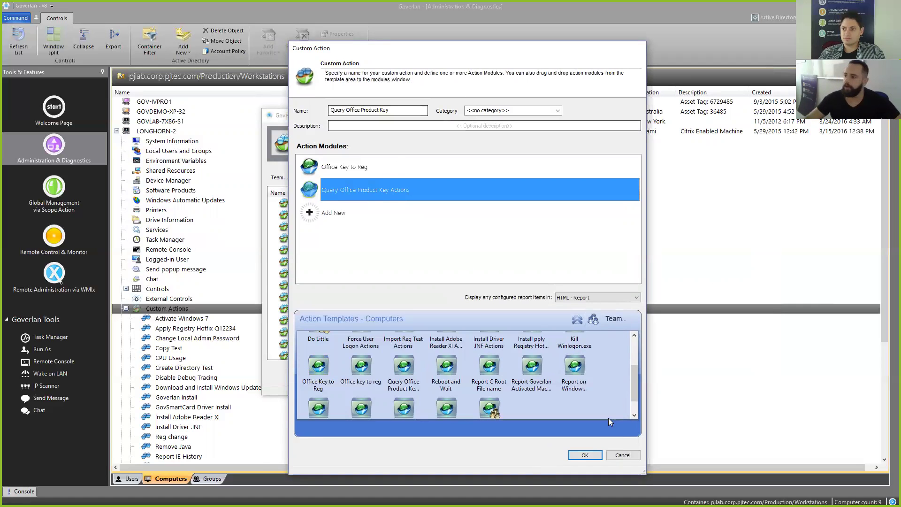
pyautogui.click(586, 455)
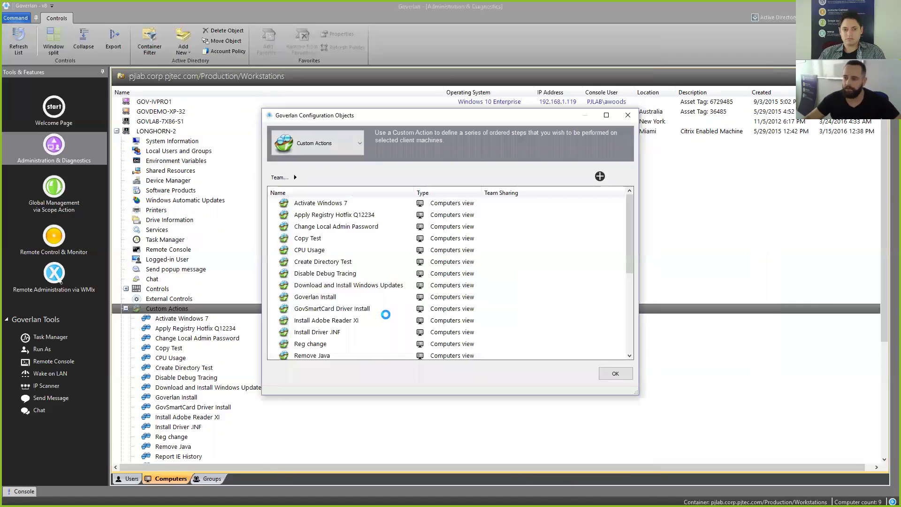
# Step: Make the Query Office Product Key custom action available to the team and acknowledge the confirmation
pyautogui.scroll(-1, 355, 225)
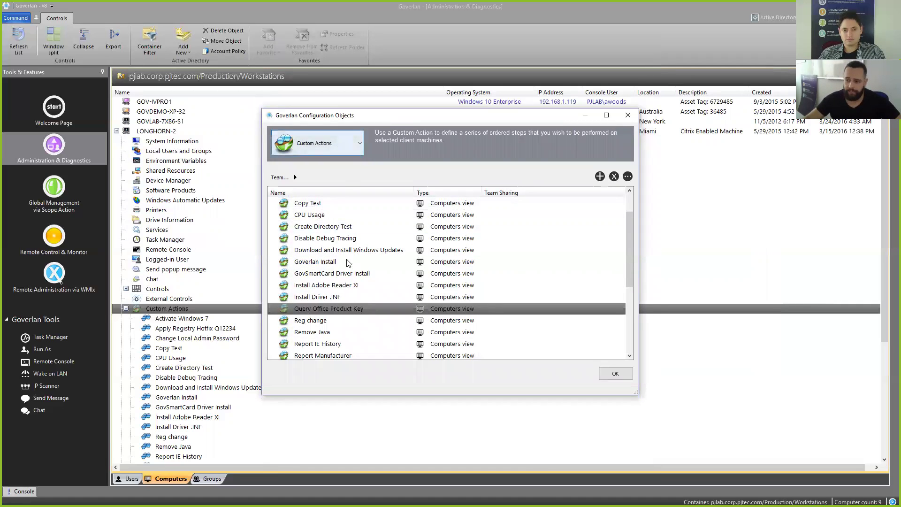
pyautogui.rightClick(311, 307)
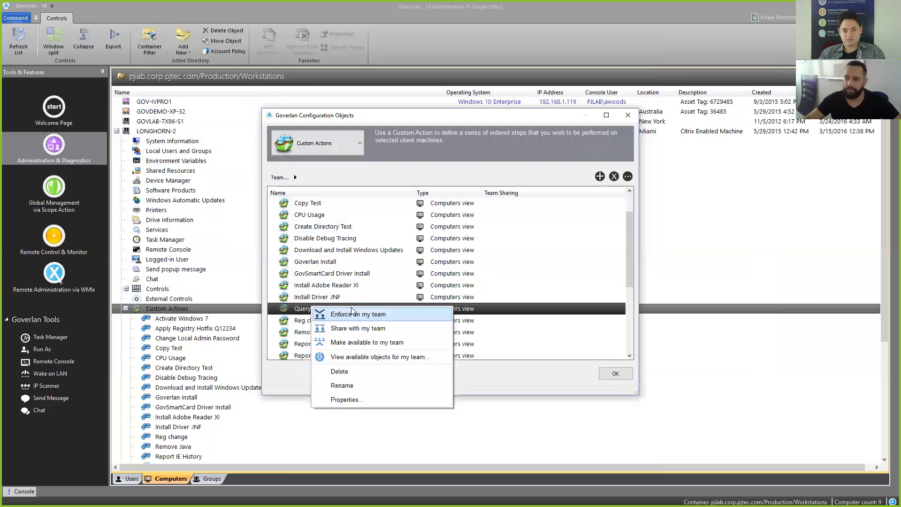
pyautogui.click(353, 342)
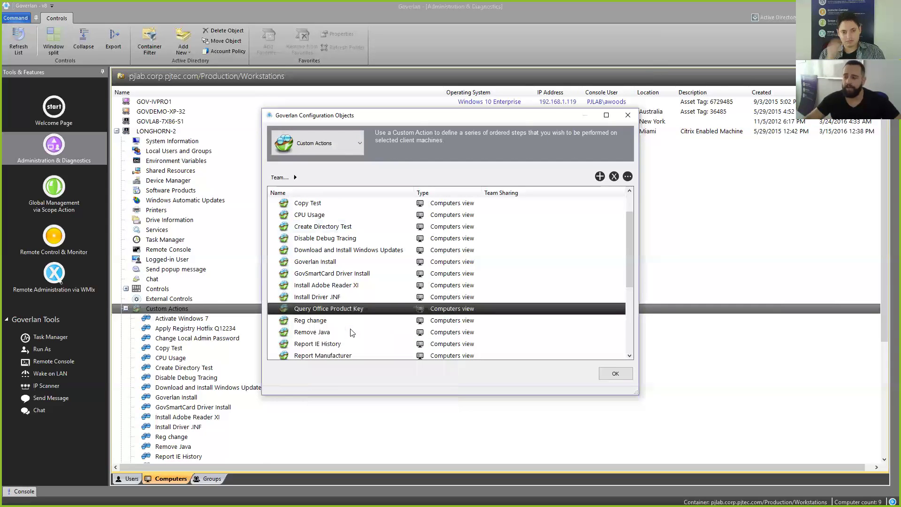
pyautogui.click(534, 278)
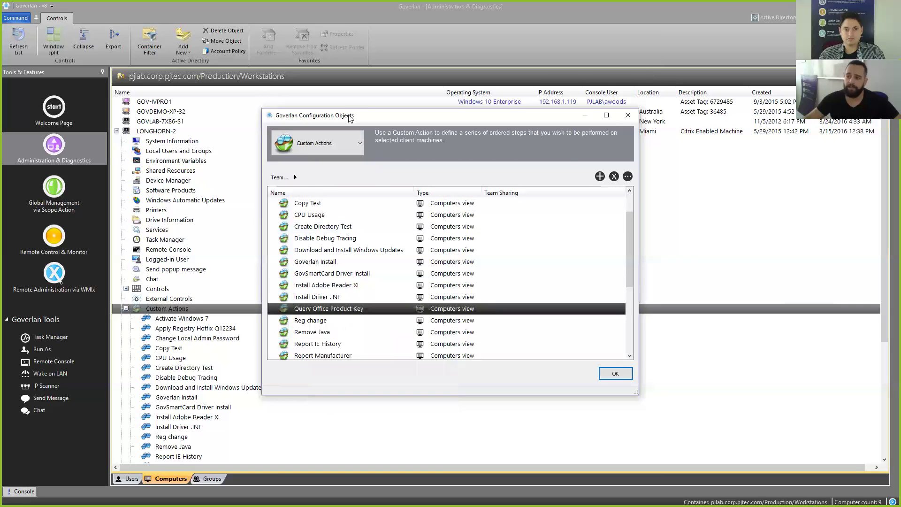
# Step: Open the Published Objects list of custom actions shared by the team
pyautogui.moveTo(349, 119); pyautogui.dragTo(355, 118)
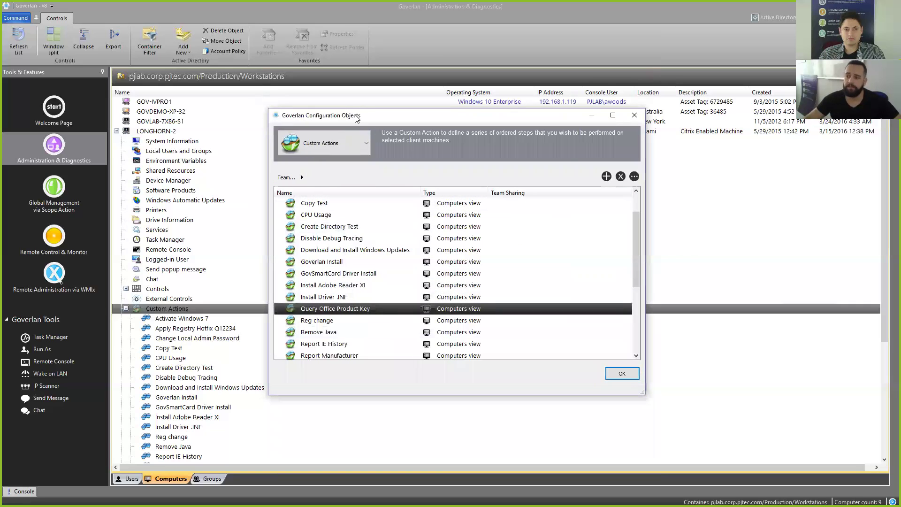
pyautogui.click(301, 177)
pyautogui.click(390, 222)
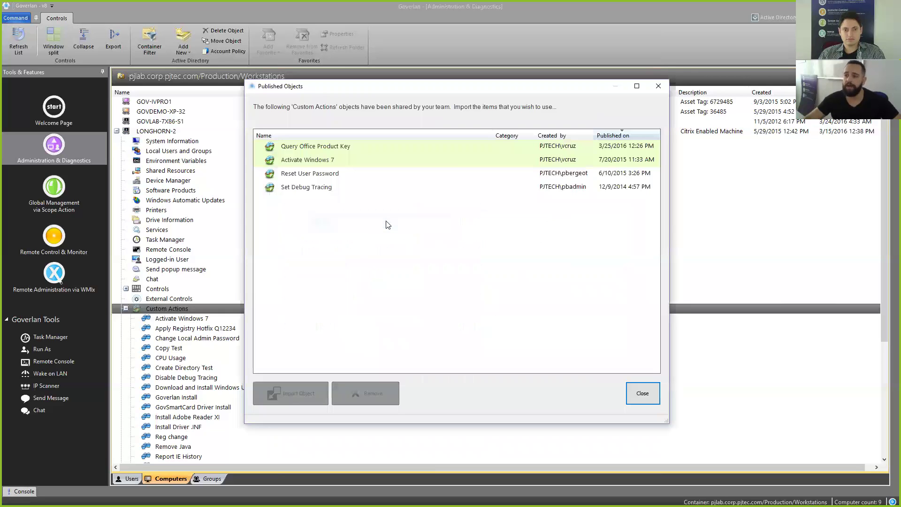
# Step: Inspect the team-shared actions, select Query Office Product Key, and close Published Objects
pyautogui.click(317, 160)
pyautogui.click(319, 174)
pyautogui.click(337, 145)
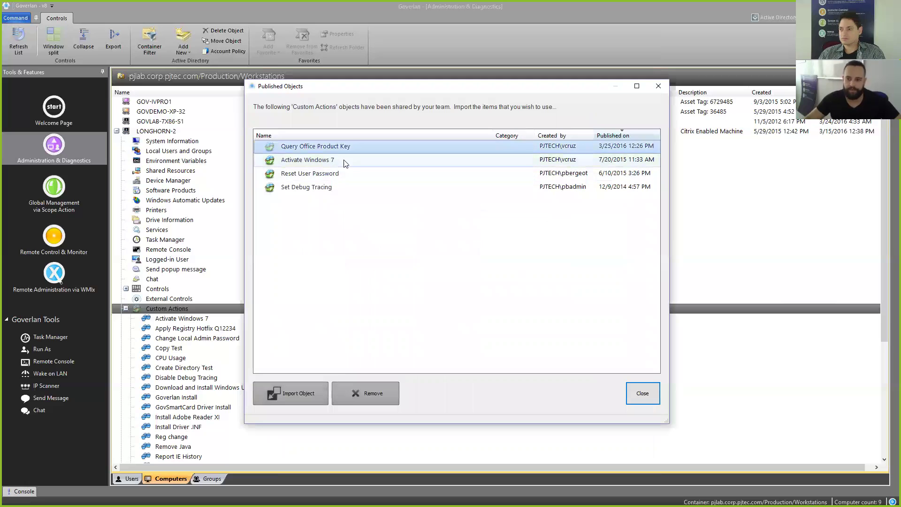
pyautogui.click(646, 394)
pyautogui.rightClick(357, 310)
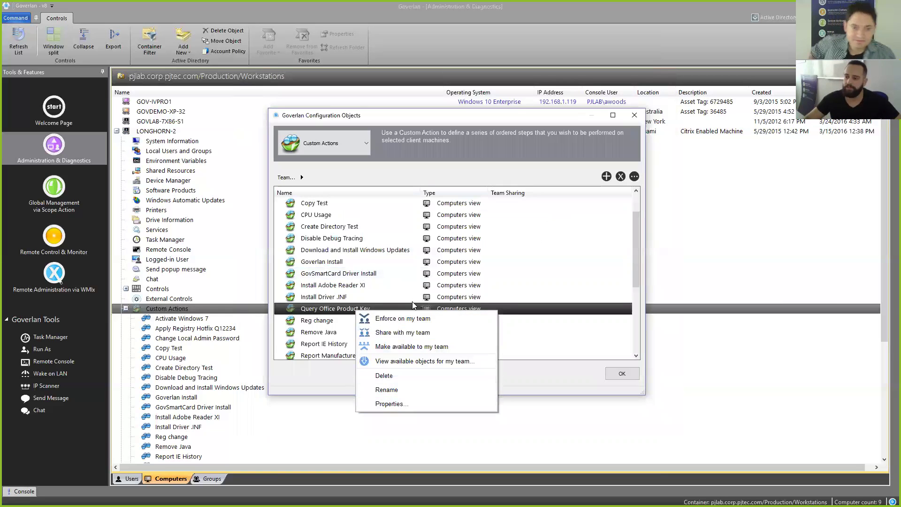
pyautogui.click(322, 308)
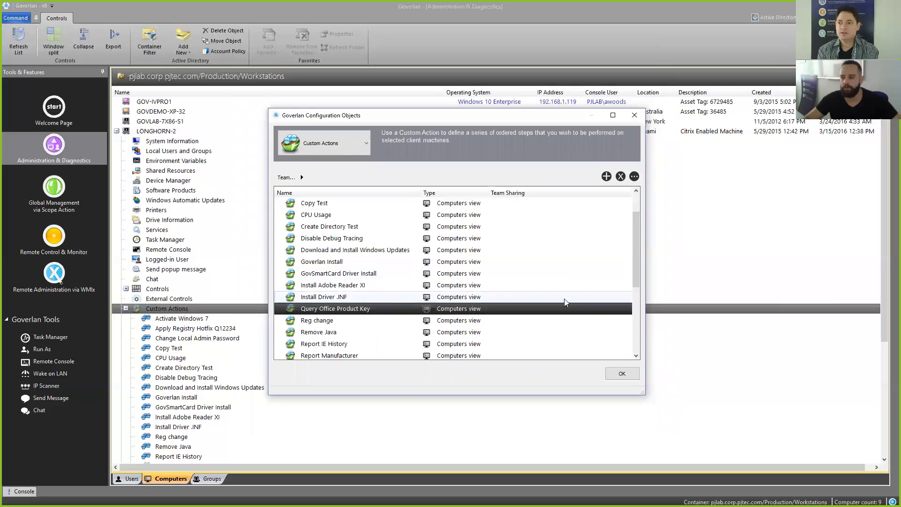
# Step: Close Configuration Objects and collapse LONGHORN-2's tools in the computer tree
pyautogui.press('Down')
pyautogui.press('Down')
pyautogui.press('Down')
pyautogui.press('Down')
pyautogui.press('Down')
pyautogui.press('Down')
pyautogui.press('Down')
pyautogui.scroll(-3, 233, 338)
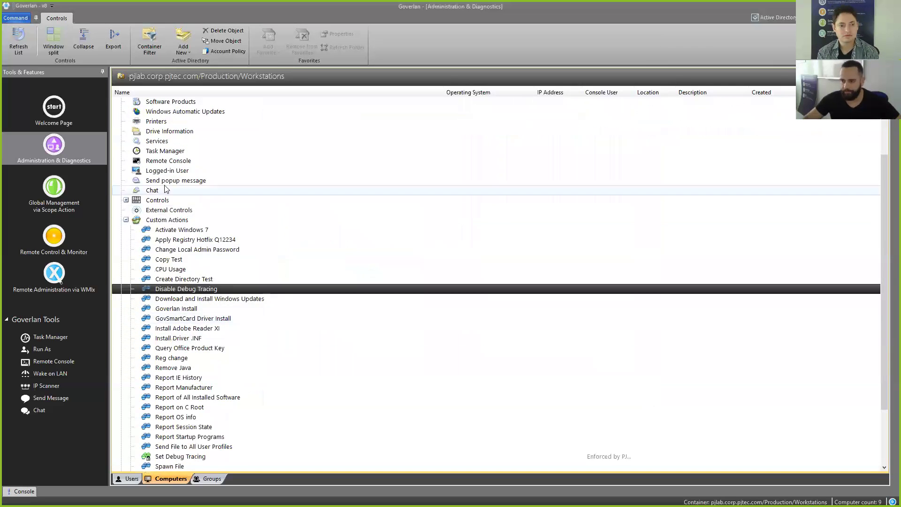
pyautogui.scroll(3, 262, 181)
pyautogui.scroll(-1, 197, 141)
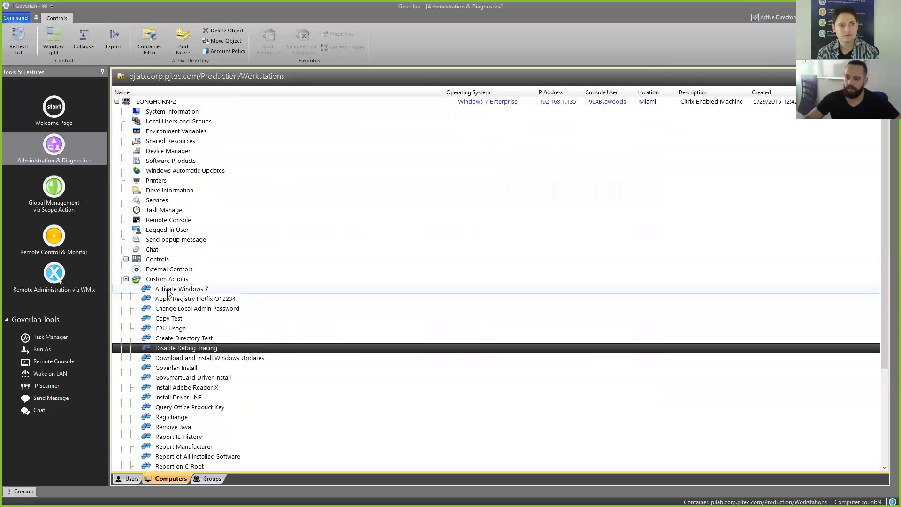
pyautogui.click(197, 412)
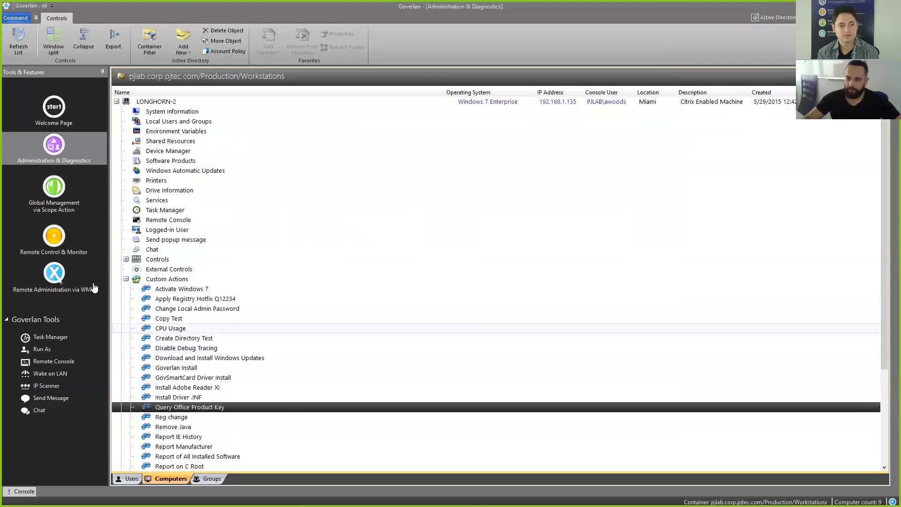
pyautogui.click(126, 279)
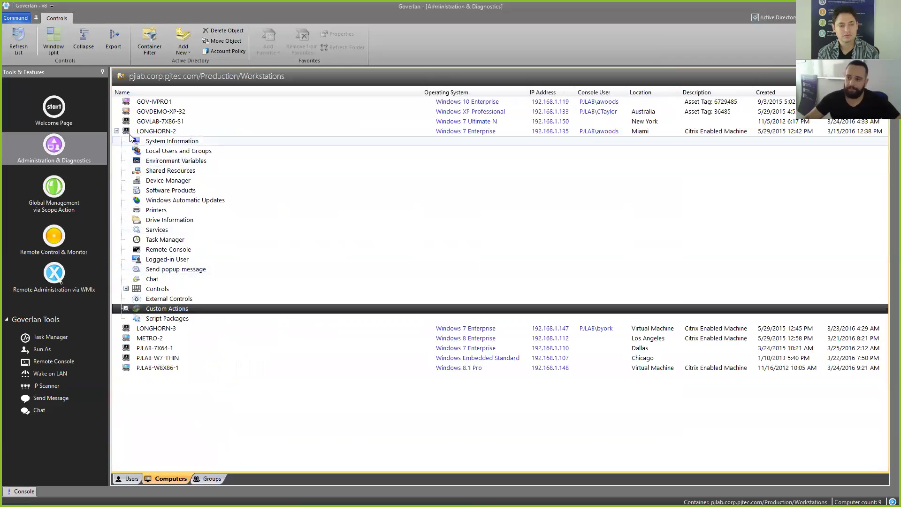
pyautogui.click(117, 134)
pyautogui.click(117, 131)
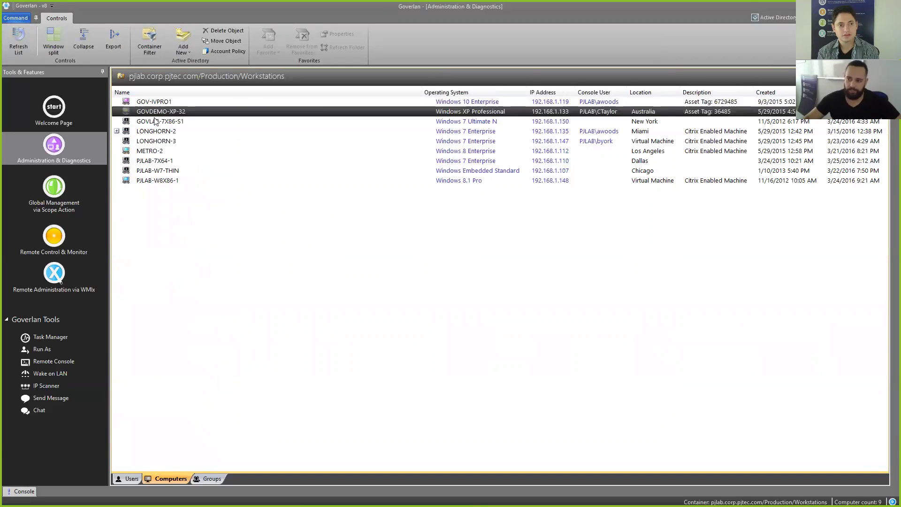
# Step: Look over GOVLAB-7X86-S1's custom actions, then open LONGHORN-2's Custom Actions list
pyautogui.click(117, 121)
pyautogui.click(164, 299)
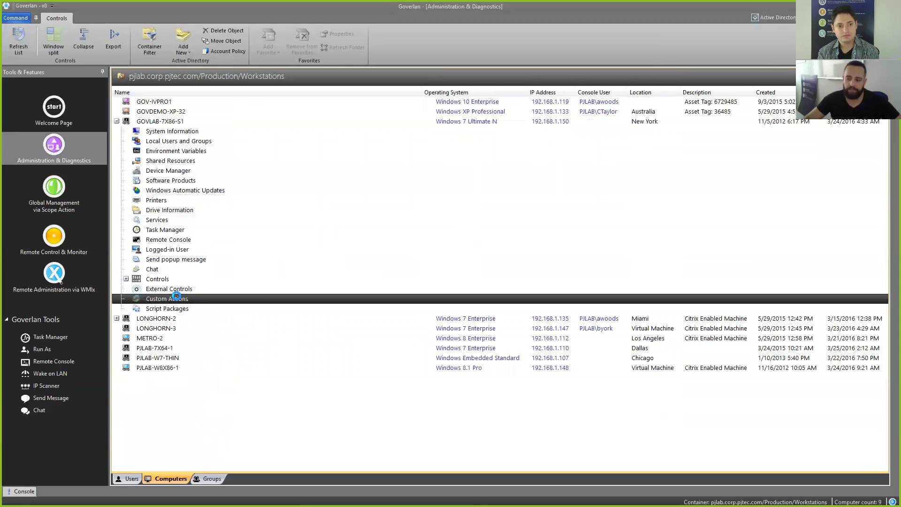
pyautogui.scroll(-2, 178, 300)
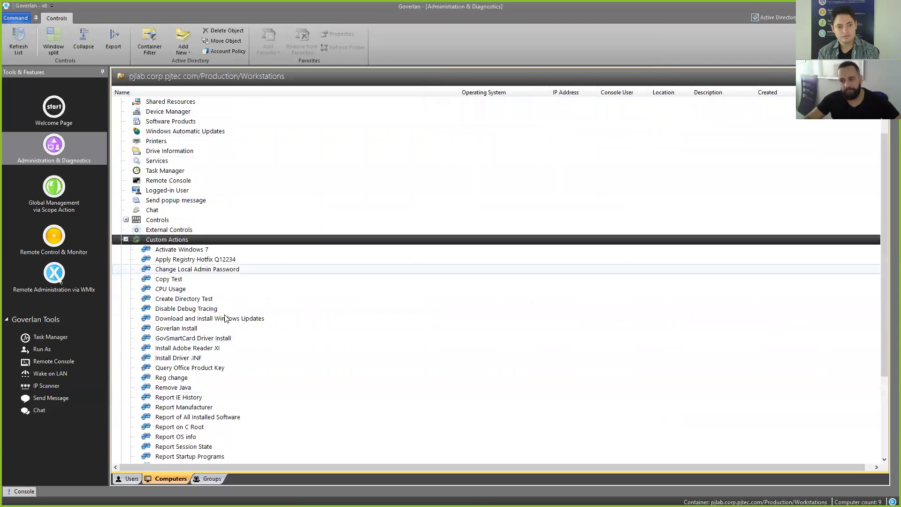
pyautogui.scroll(2, 183, 359)
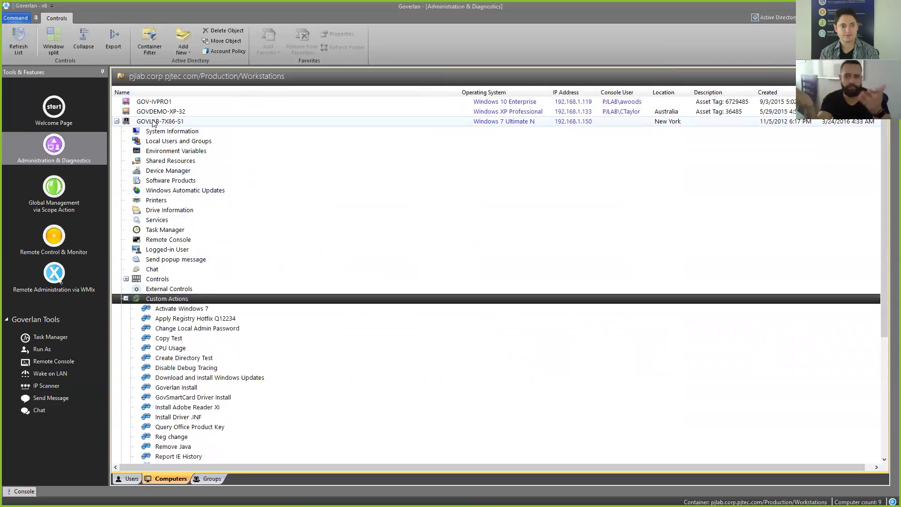
pyautogui.click(116, 121)
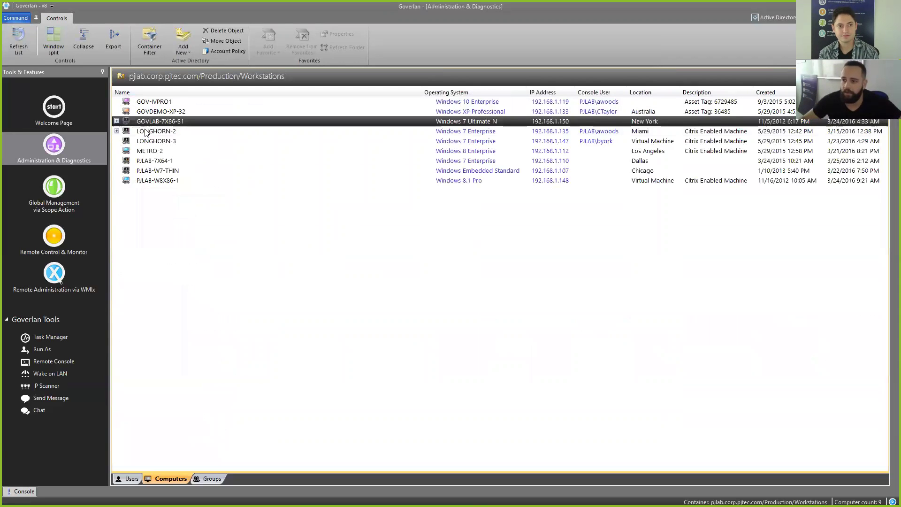
pyautogui.click(146, 131)
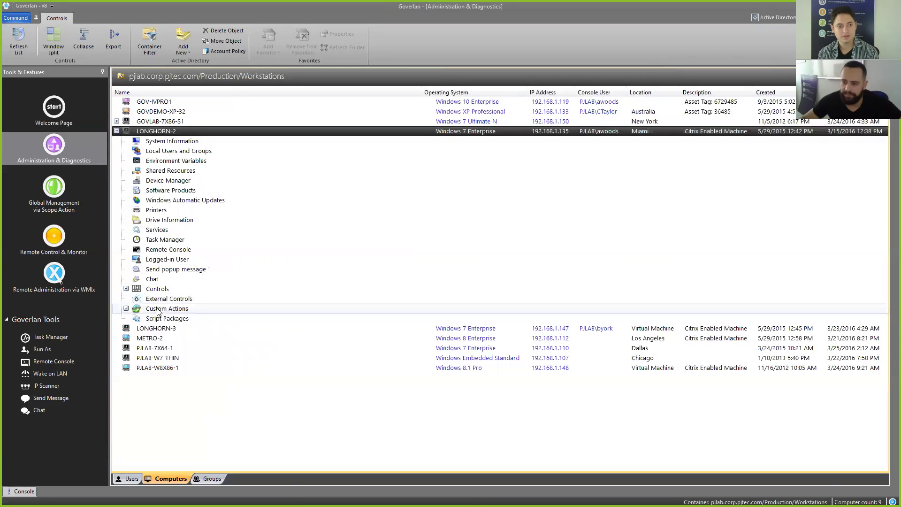
pyautogui.click(157, 308)
# Step: Run Query Office Product Key on LONGHORN-2, confirm with Yes, and acknowledge the success message
pyautogui.scroll(-2, 278, 300)
pyautogui.click(183, 377)
pyautogui.doubleClick(184, 378)
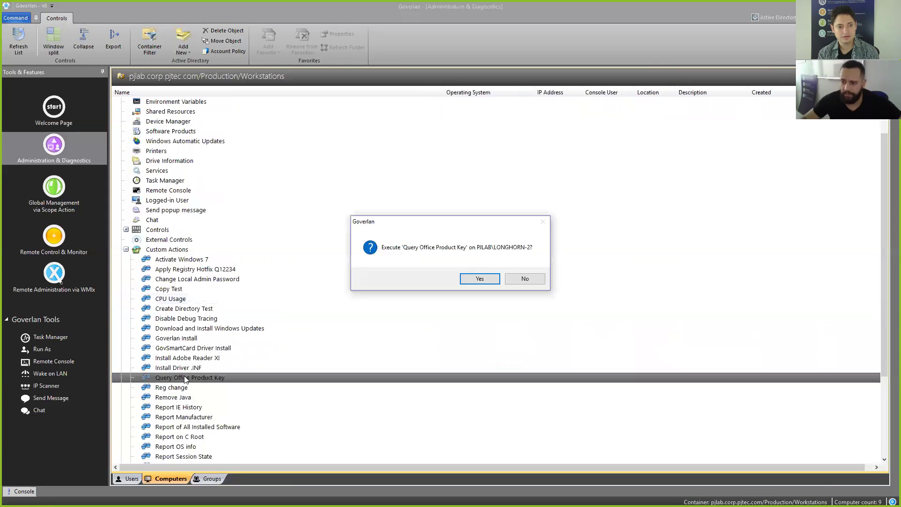
pyautogui.click(487, 280)
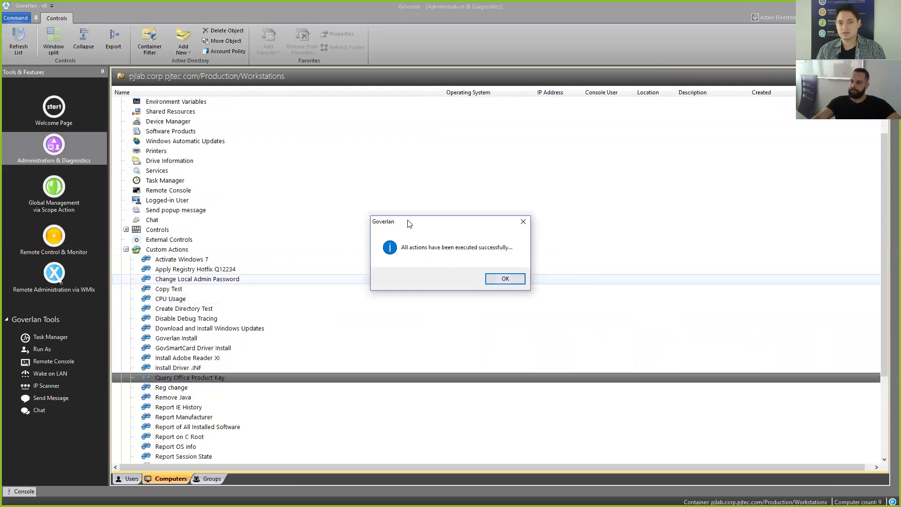
pyautogui.moveTo(410, 225); pyautogui.dragTo(447, 234)
pyautogui.click(541, 288)
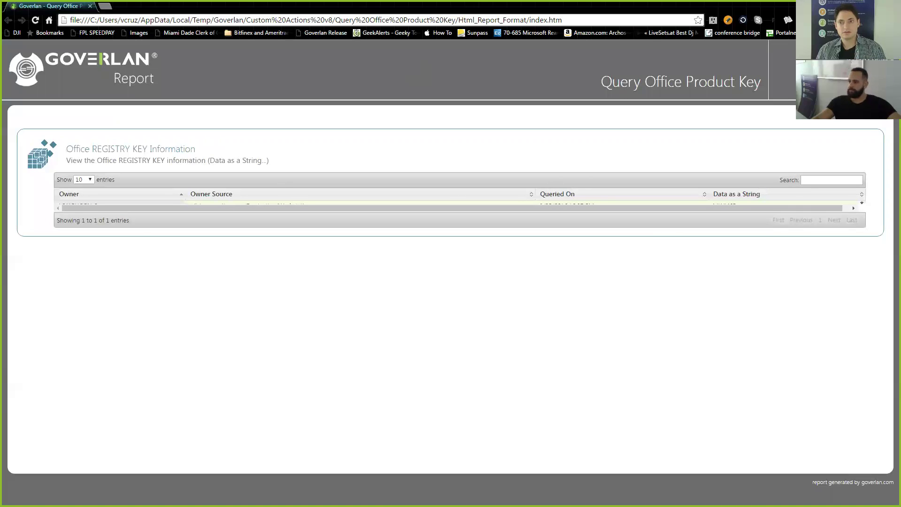
# Step: Maximize the report window and highlight the LONGHORN-2 row with its partial key
pyautogui.click(874, 5)
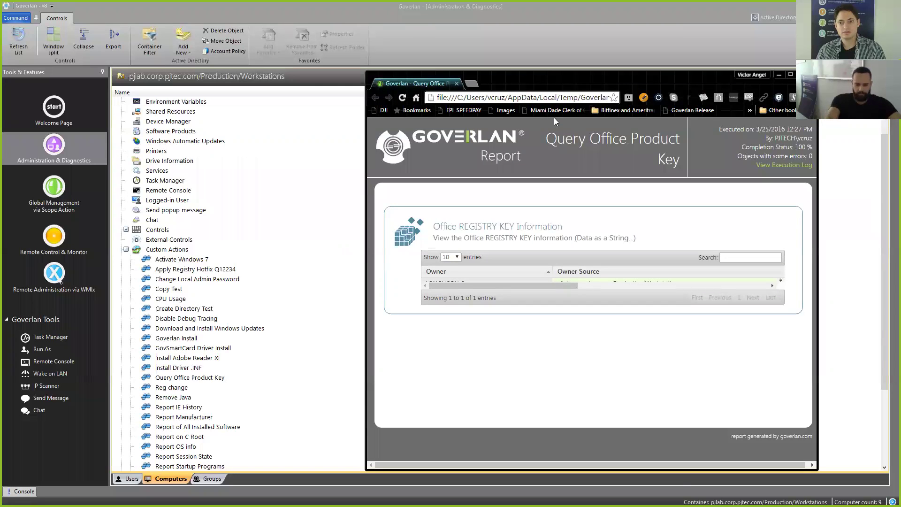
pyautogui.doubleClick(626, 79)
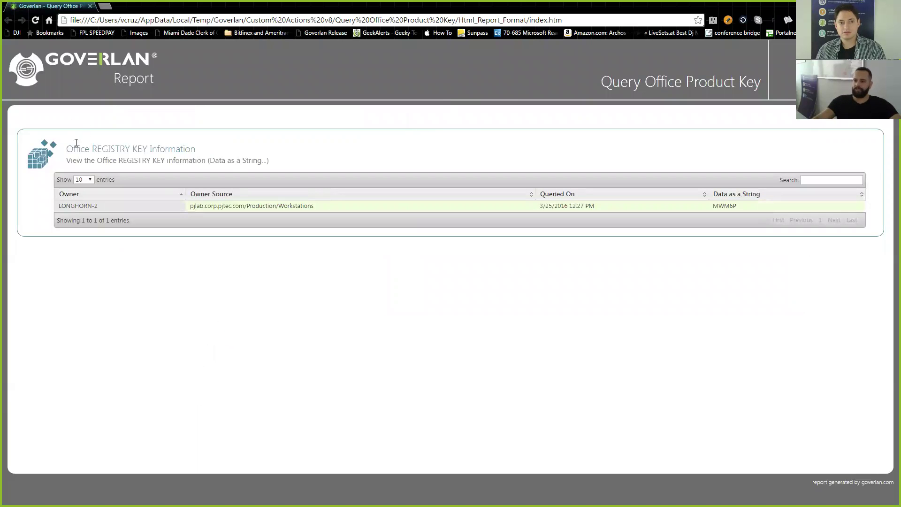
pyautogui.moveTo(107, 206); pyautogui.dragTo(52, 206)
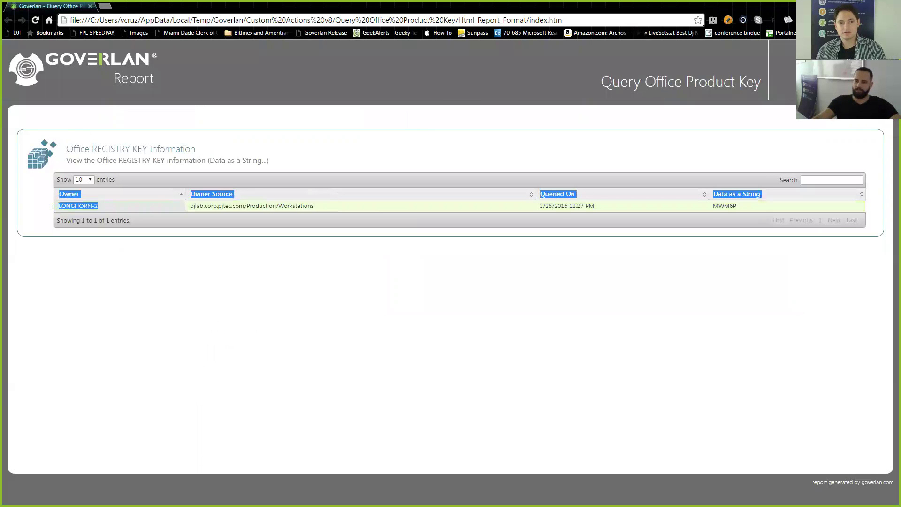
pyautogui.click(736, 207)
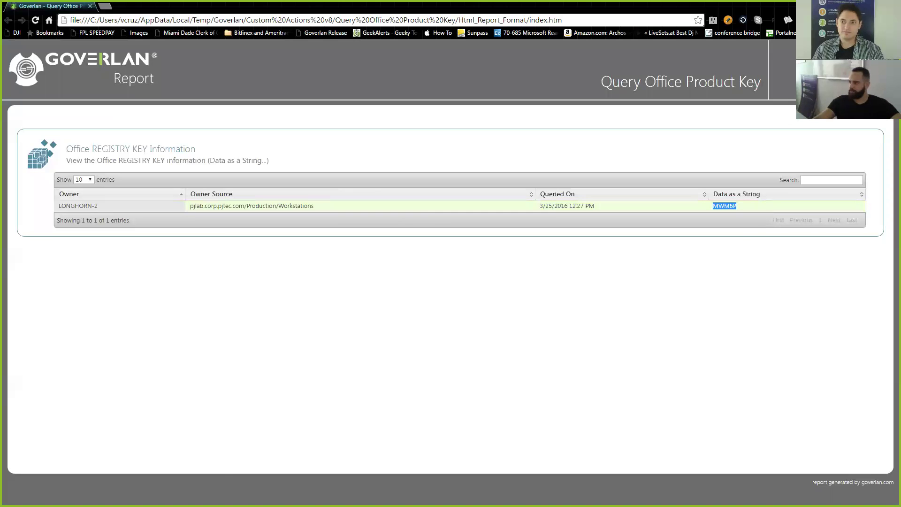
# Step: Restore and minimize the Chrome report to return to the Goverlan console
pyautogui.moveTo(469, 6); pyautogui.dragTo(552, 77)
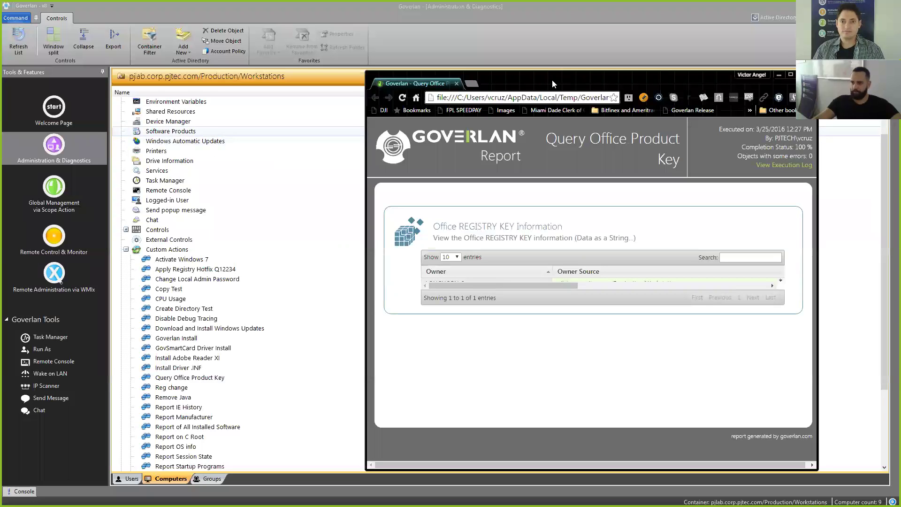
pyautogui.press('super+Down')
pyautogui.scroll(2, 201, 123)
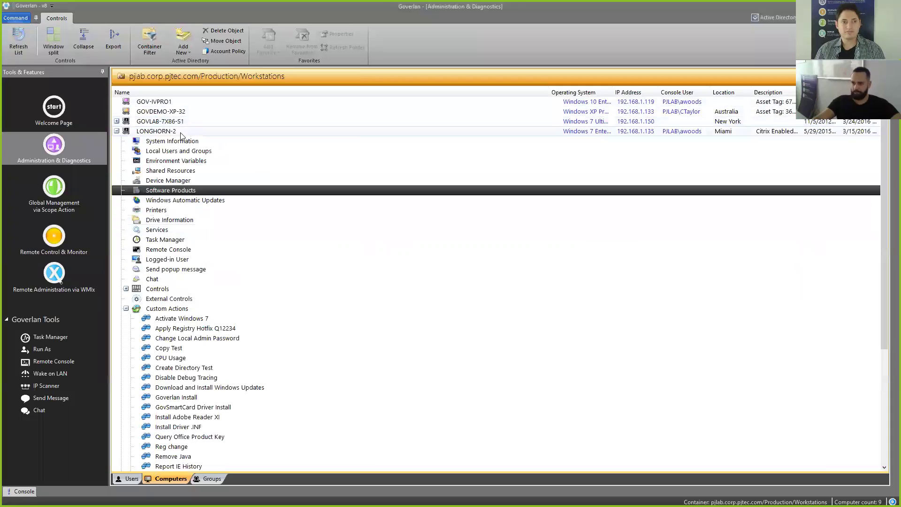
# Step: Start a remote control session with LONGHORN-2
pyautogui.click(158, 132)
pyautogui.rightClick(157, 133)
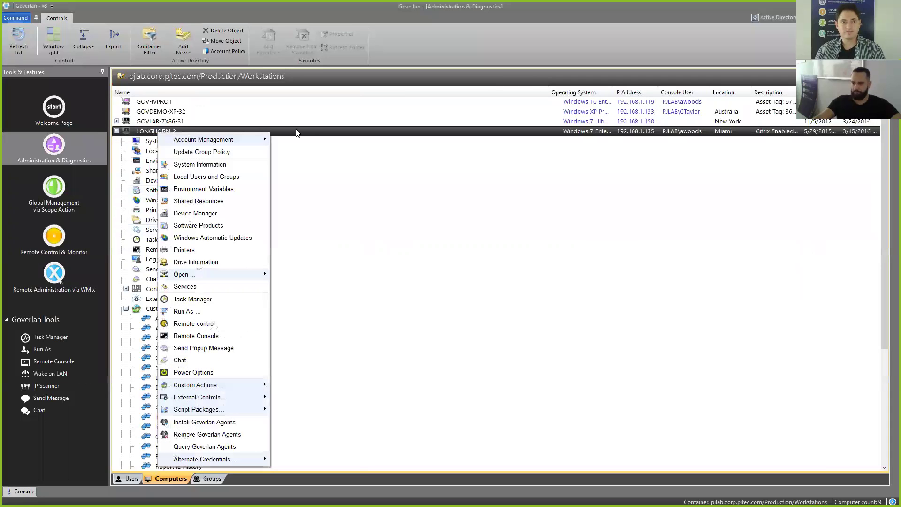
pyautogui.click(226, 323)
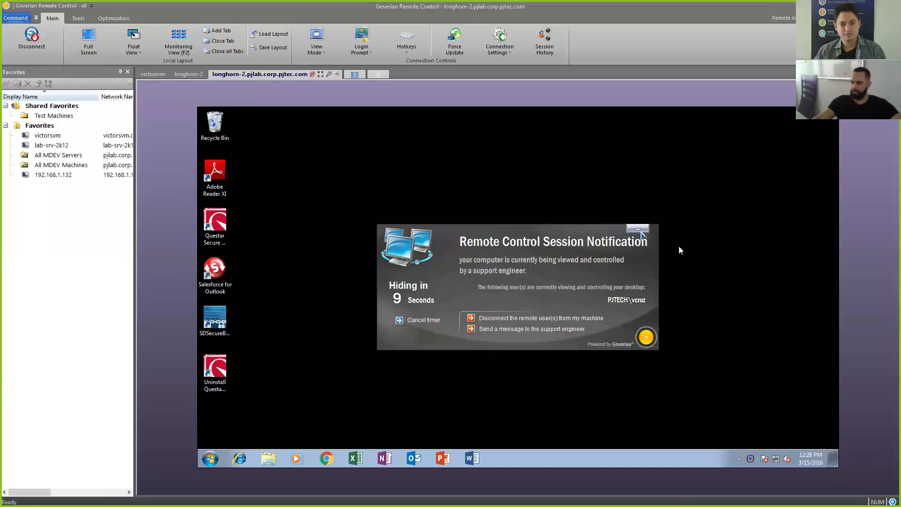
pyautogui.click(638, 228)
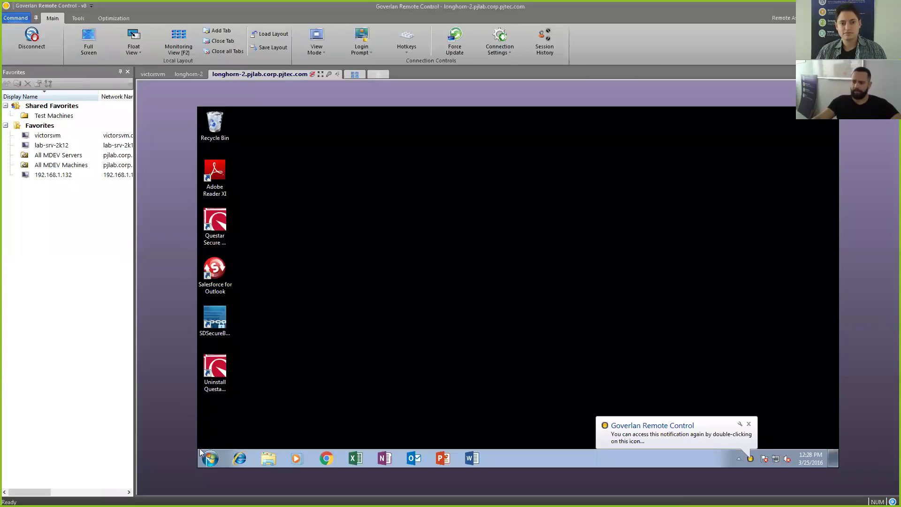
# Step: Browse to C:\Program Files (x86)\Microsoft Office\Office16 and locate OSPP.VBS, then return to OfficeKeyToReg.ps1
pyautogui.click(269, 459)
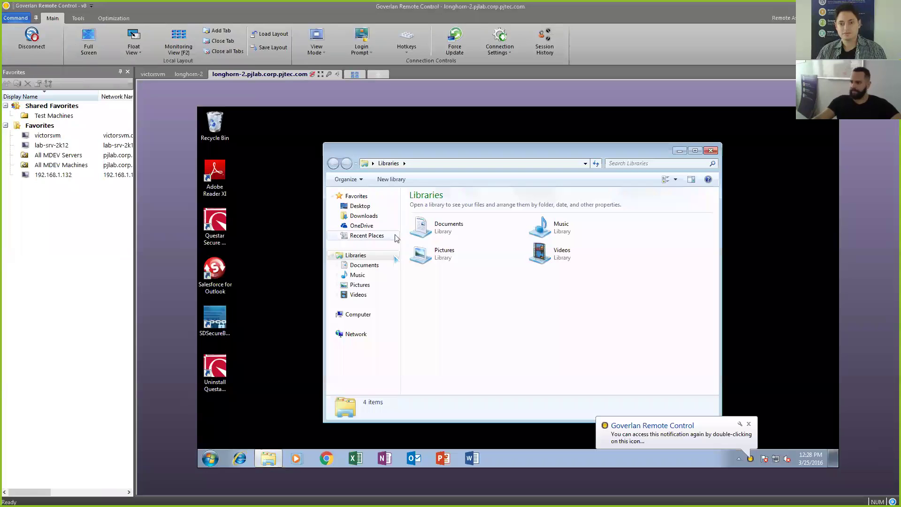
pyautogui.click(362, 319)
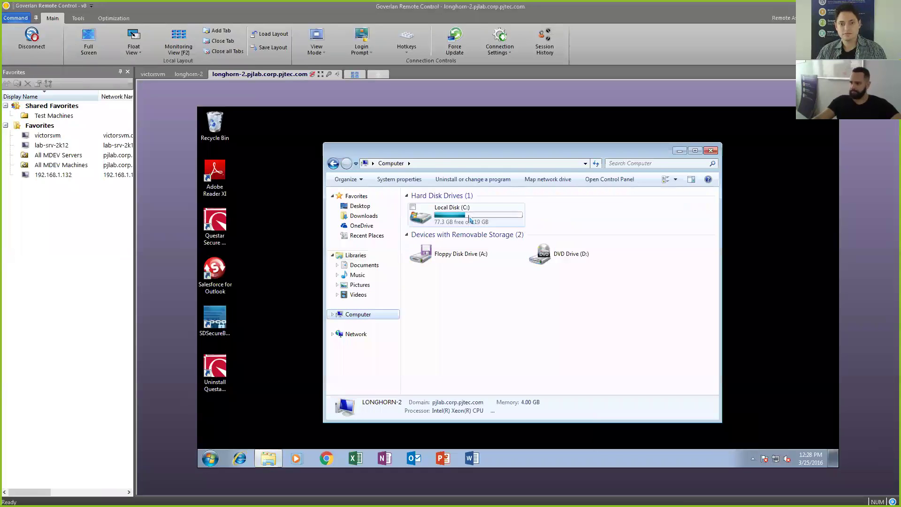
pyautogui.doubleClick(449, 213)
pyautogui.doubleClick(458, 266)
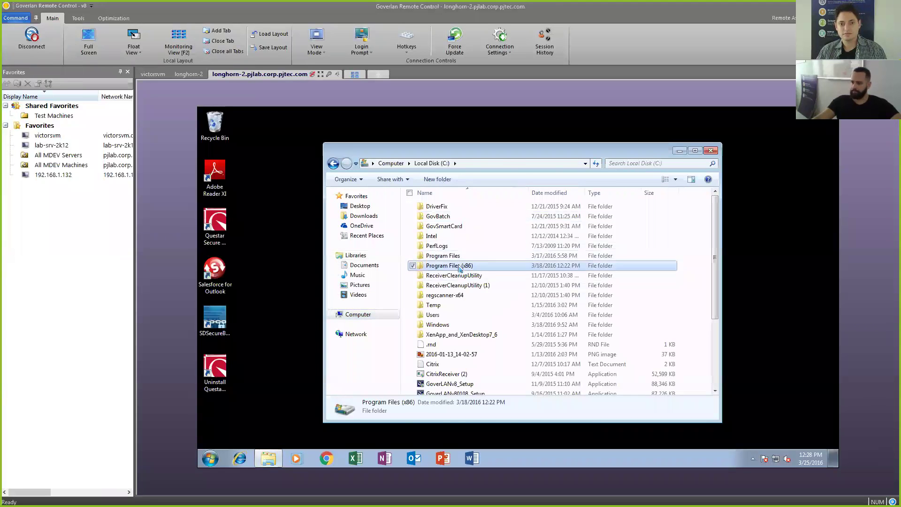
pyautogui.scroll(-1, 469, 254)
pyautogui.doubleClick(467, 291)
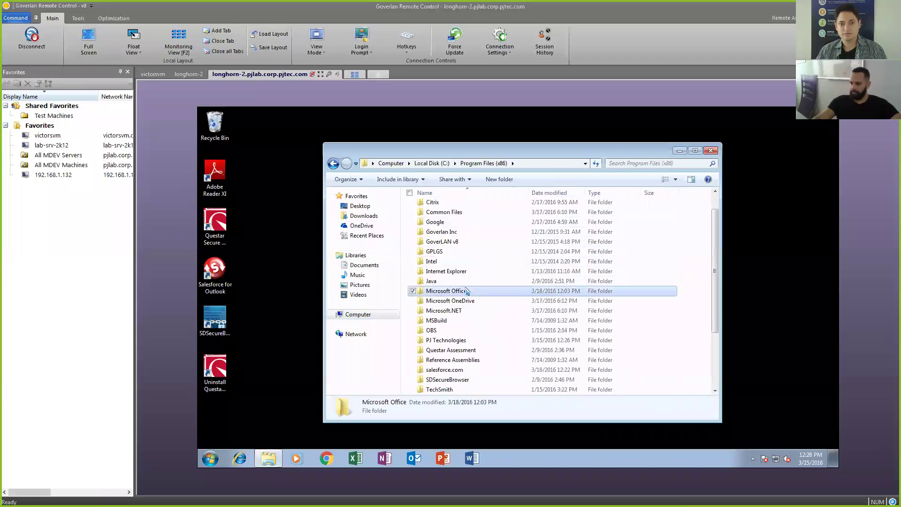
pyautogui.doubleClick(438, 207)
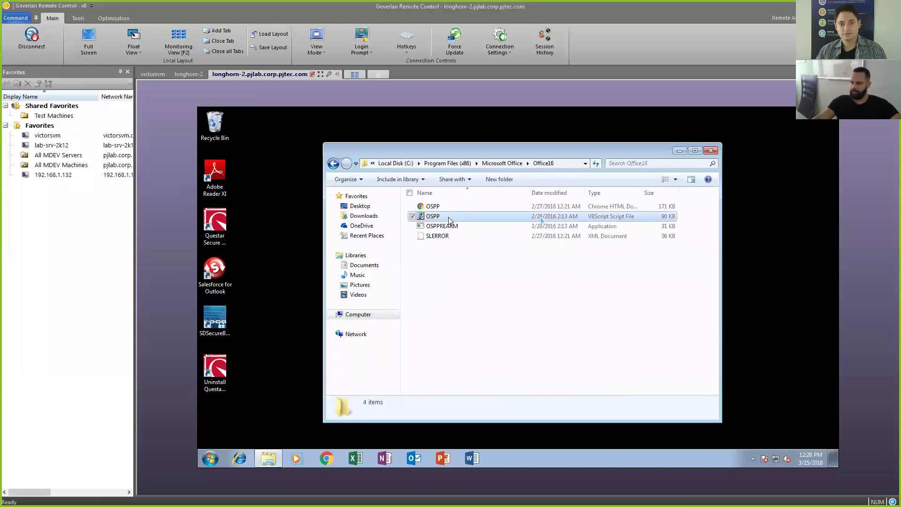
pyautogui.click(451, 217)
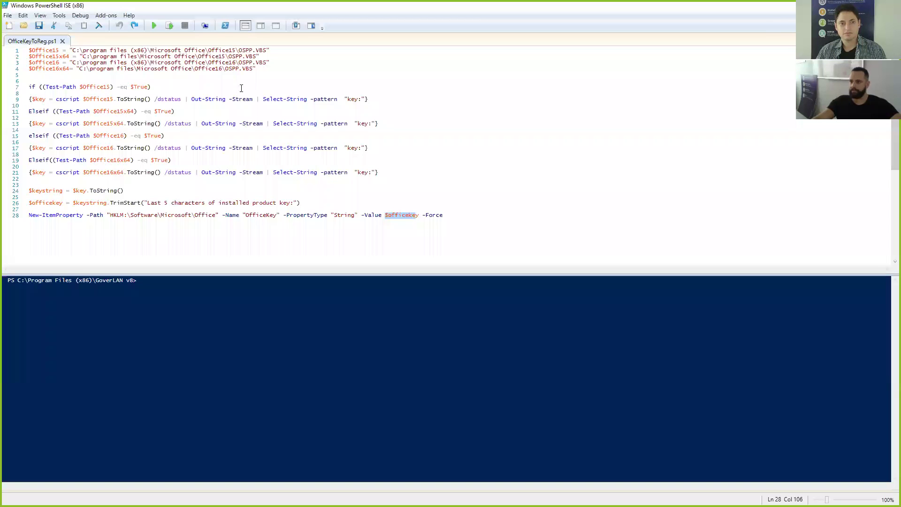
pyautogui.click(229, 94)
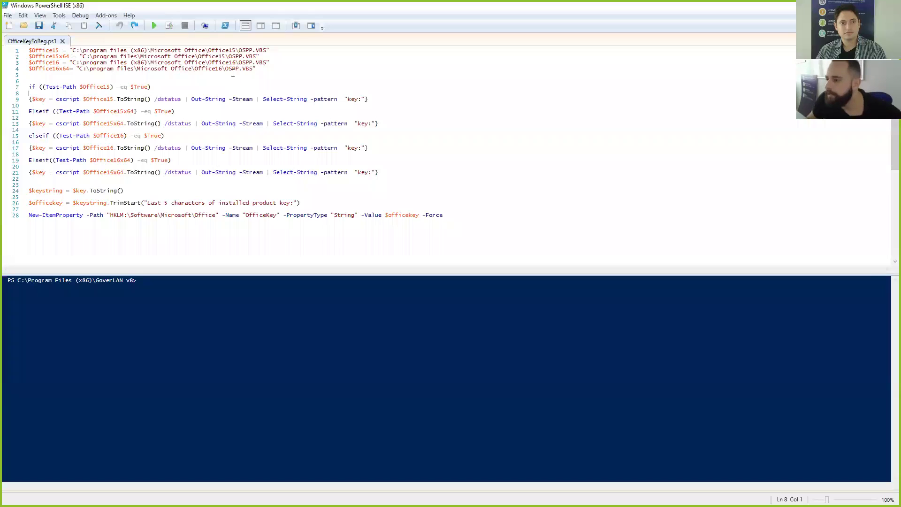
# Step: Highlight the /dstatus switch on line 21, then return to the remote session
pyautogui.moveTo(192, 172); pyautogui.dragTo(165, 173)
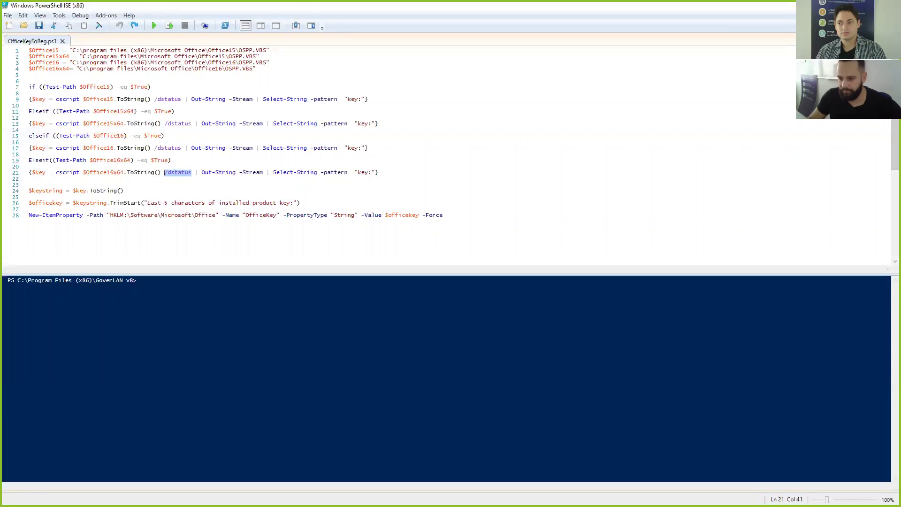
pyautogui.hotkey('alt', 'Tab')
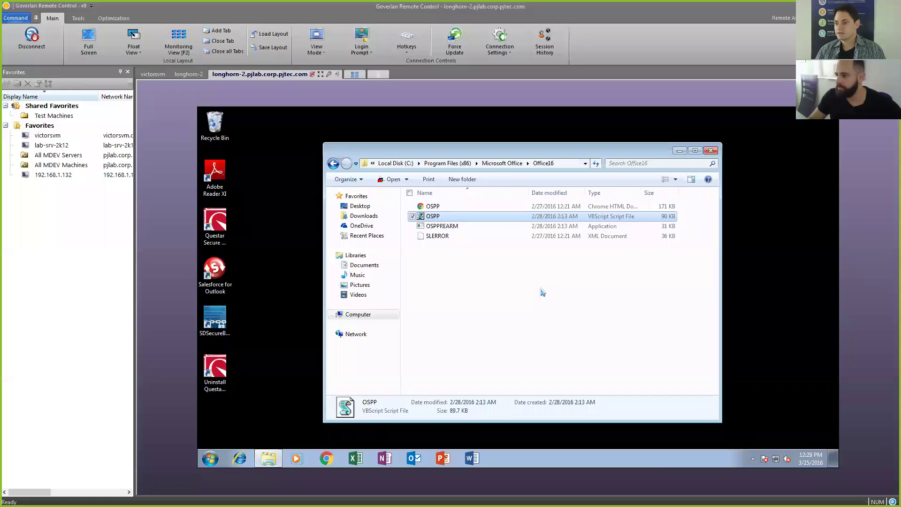
# Step: Launch cmd as administrator on LONGHORN-2 and approve the elevation prompt
pyautogui.click(210, 458)
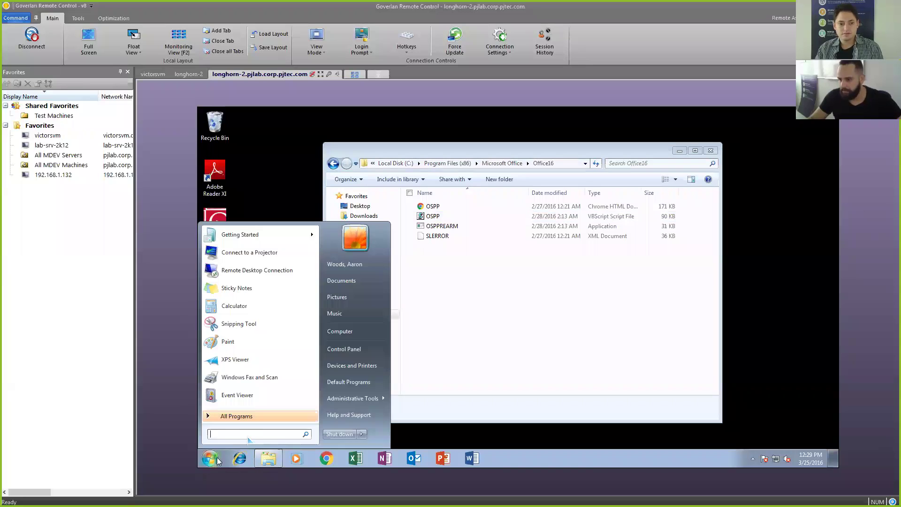
pyautogui.write('cmd')
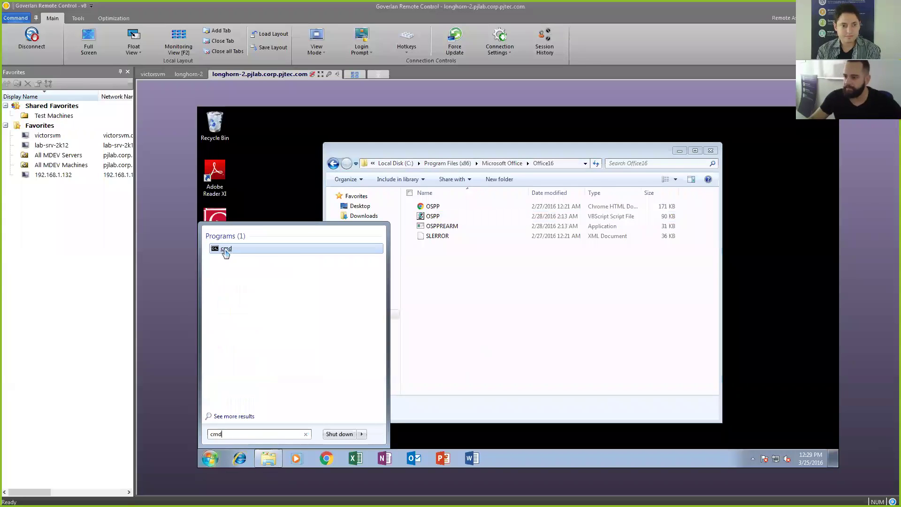
pyautogui.rightClick(226, 250)
pyautogui.click(239, 265)
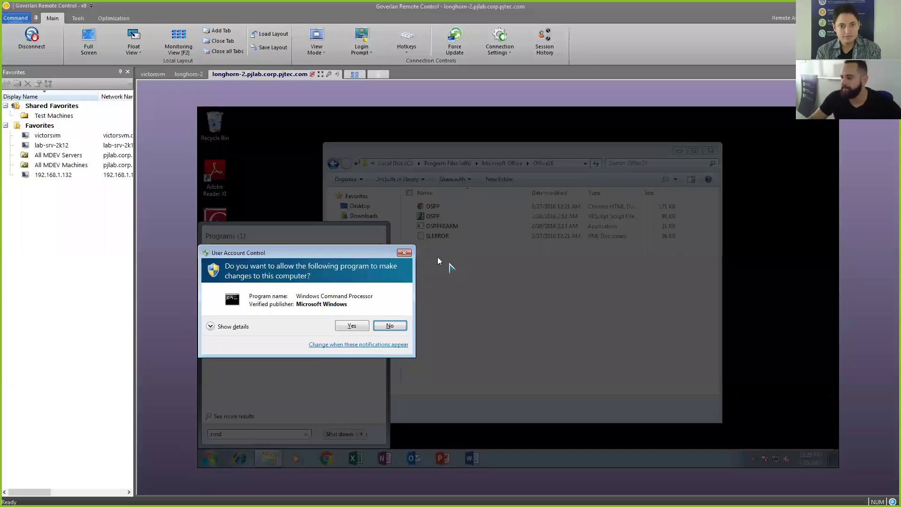
pyautogui.click(351, 326)
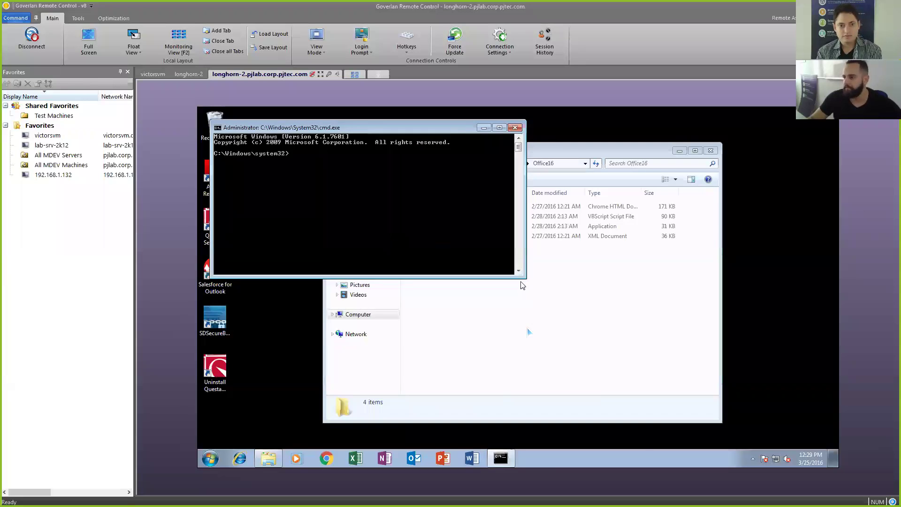
# Step: Change the command prompt into the Office16 folder by pasting its path after cd
pyautogui.click(573, 163)
pyautogui.click(573, 163)
pyautogui.press('super+c')
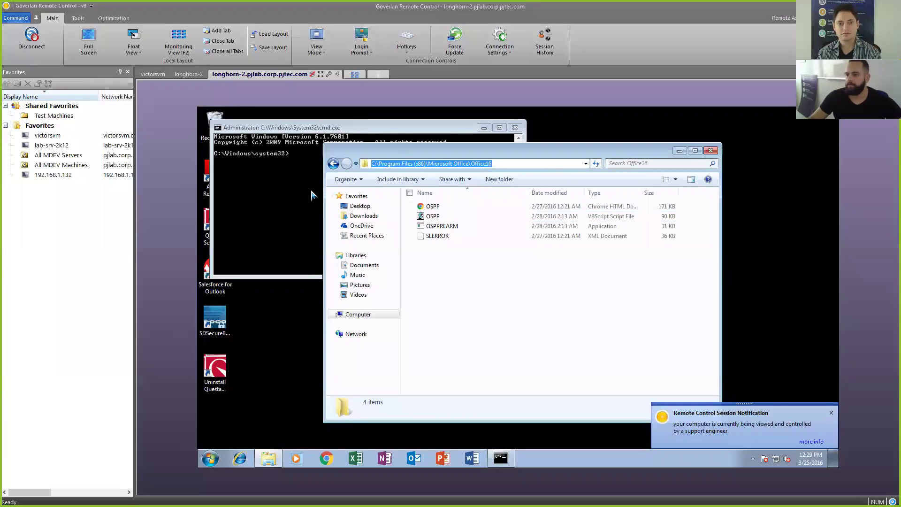
pyautogui.click(311, 192)
pyautogui.write('cd')
pyautogui.hotkey('ctrl', 'v')
pyautogui.press('BackSpace')
pyautogui.rightClick(312, 186)
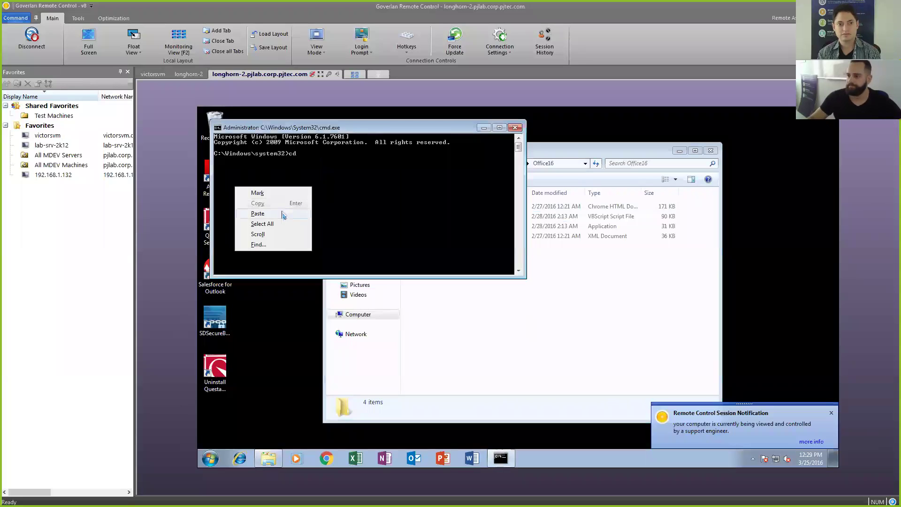
pyautogui.click(258, 213)
pyautogui.press('Return')
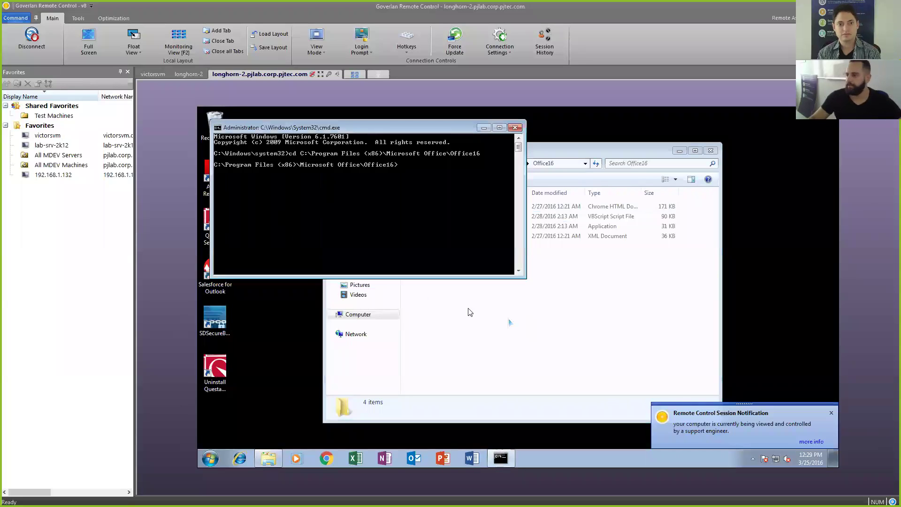
# Step: Enter the command OSPP.VBS /dstatus without running it
pyautogui.click(469, 312)
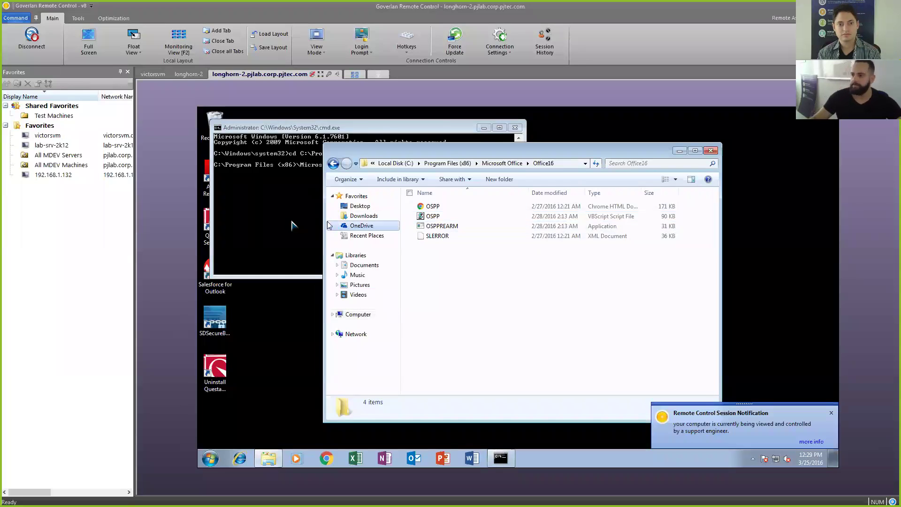
pyautogui.click(288, 225)
pyautogui.write('OSPP.HTM')
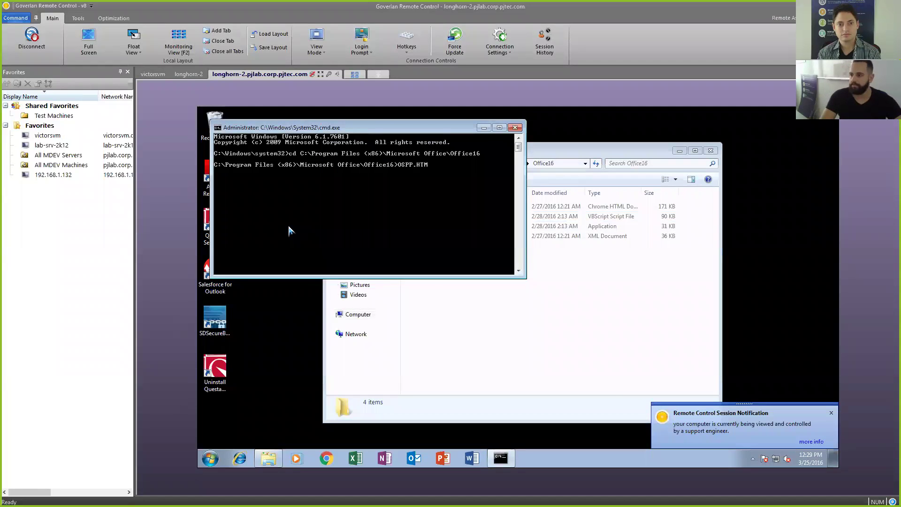
pyautogui.press('Tab')
pyautogui.write('/dstatus')
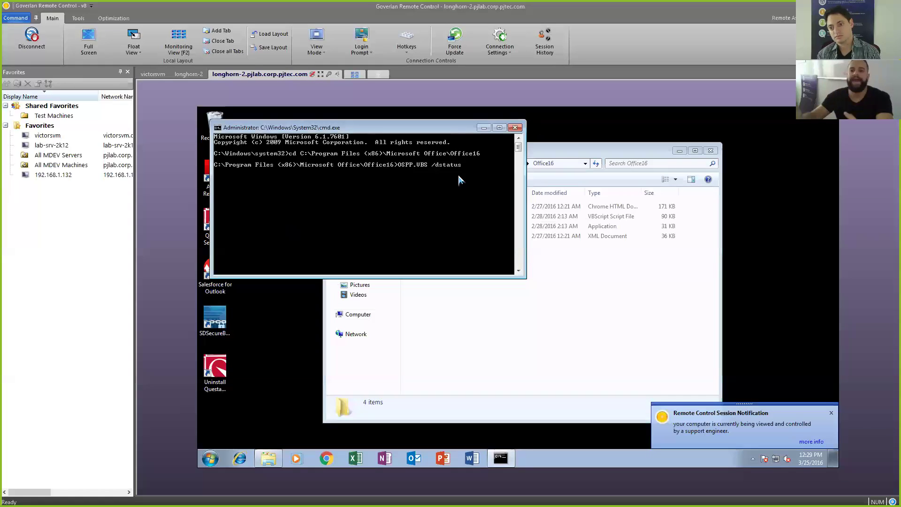
# Step: Dismiss the cscript requirement error and run OSPP.VBS /dstatus through cscript
pyautogui.press('Return')
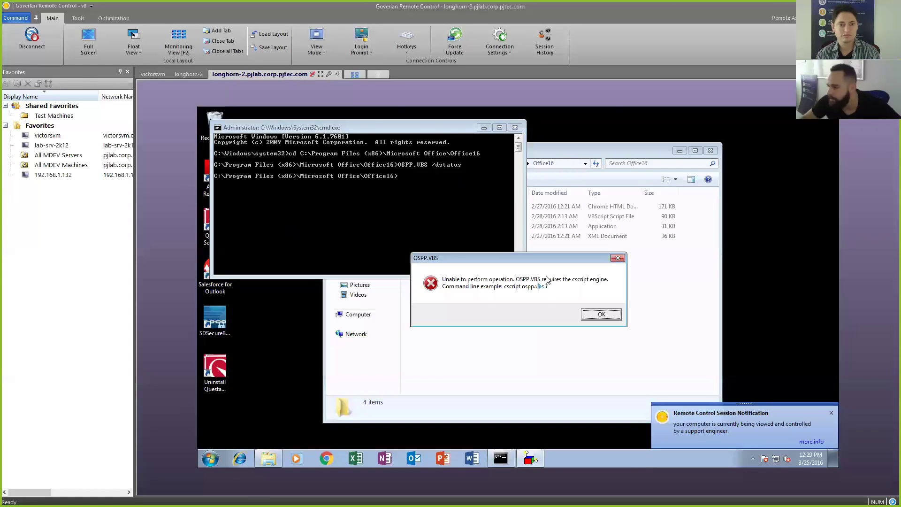
pyautogui.click(591, 319)
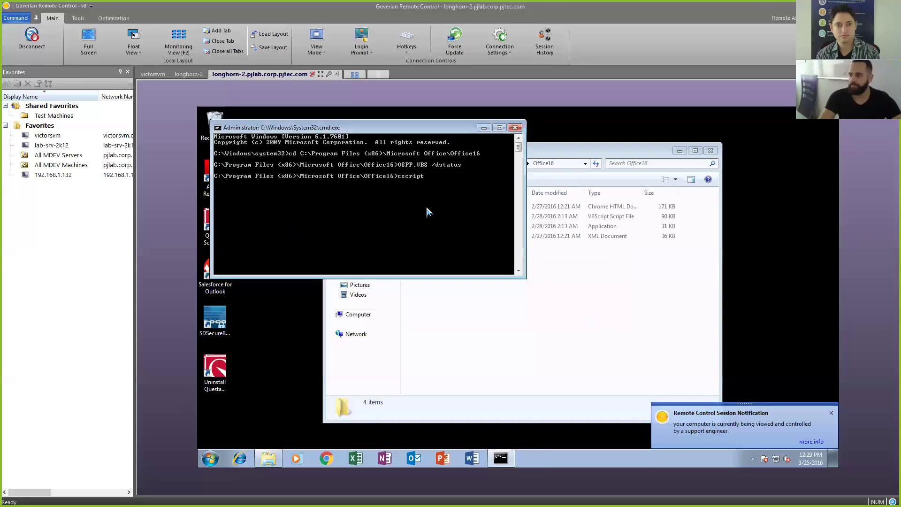
pyautogui.write('OSPP.HTM')
pyautogui.press('Tab')
pyautogui.write('/dstatus')
pyautogui.press('Return')
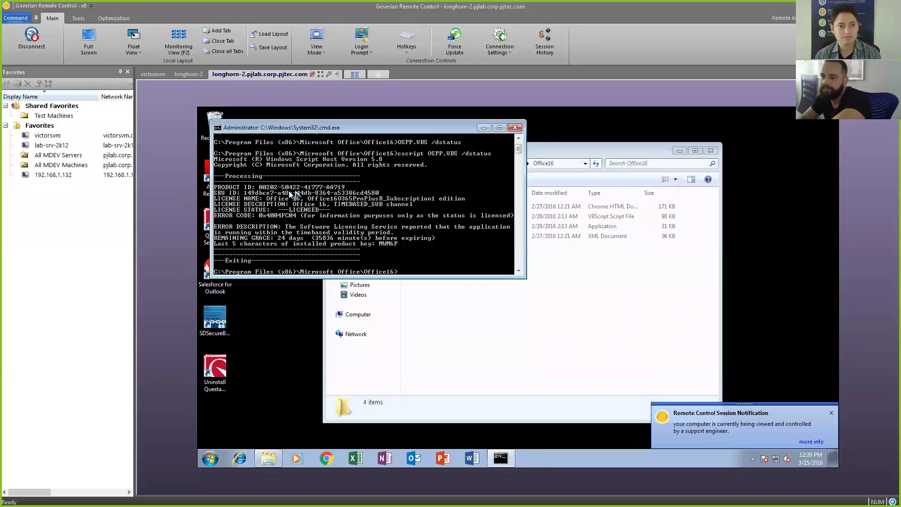
# Step: Mark the 'Last 5 characters' product key line in the console output
pyautogui.rightClick(243, 200)
pyautogui.click(241, 201)
pyautogui.moveTo(240, 199); pyautogui.dragTo(322, 217)
pyautogui.moveTo(215, 244); pyautogui.dragTo(399, 249)
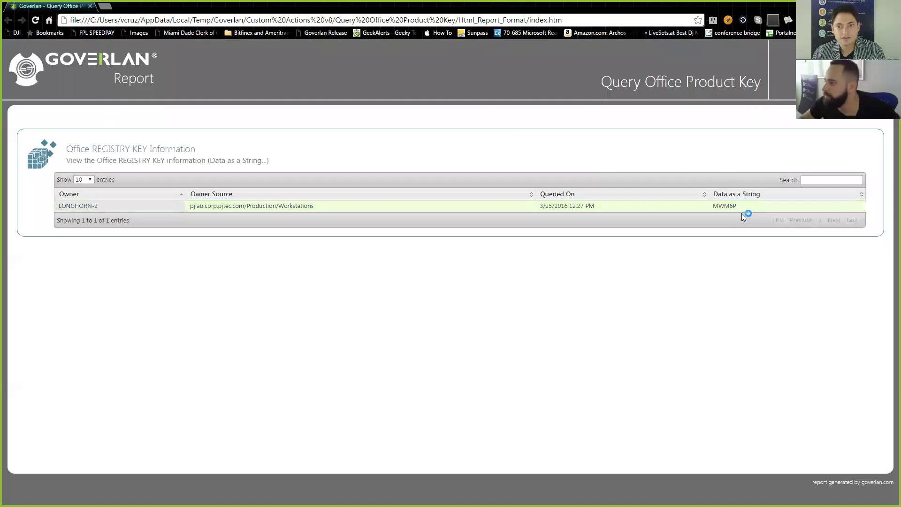
# Step: Highlight the report's Data as a String key, then the matching characters in the enlarged command prompt
pyautogui.moveTo(738, 206); pyautogui.dragTo(710, 205)
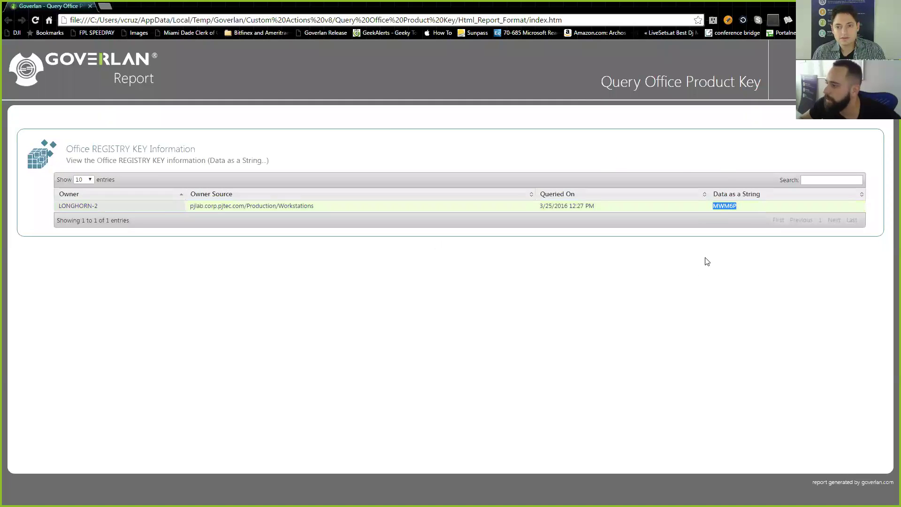
pyautogui.hotkey('alt', 'Tab')
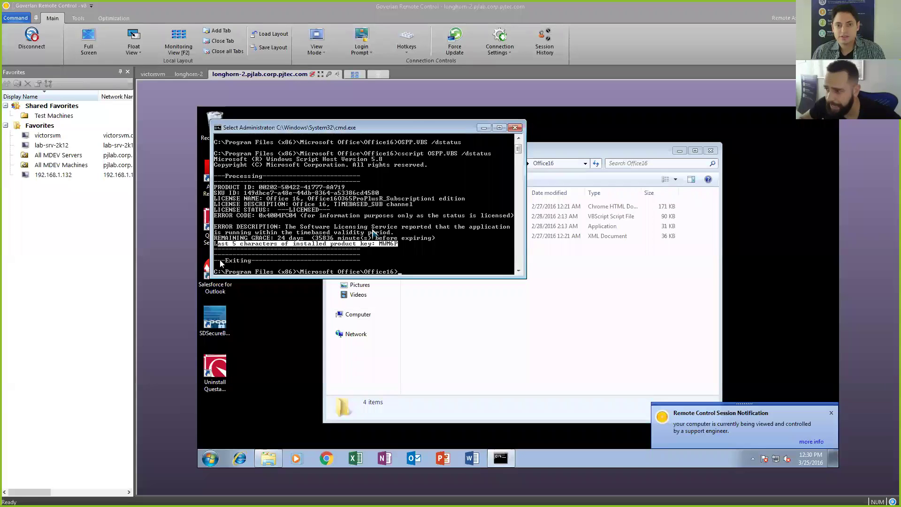
pyautogui.click(381, 232)
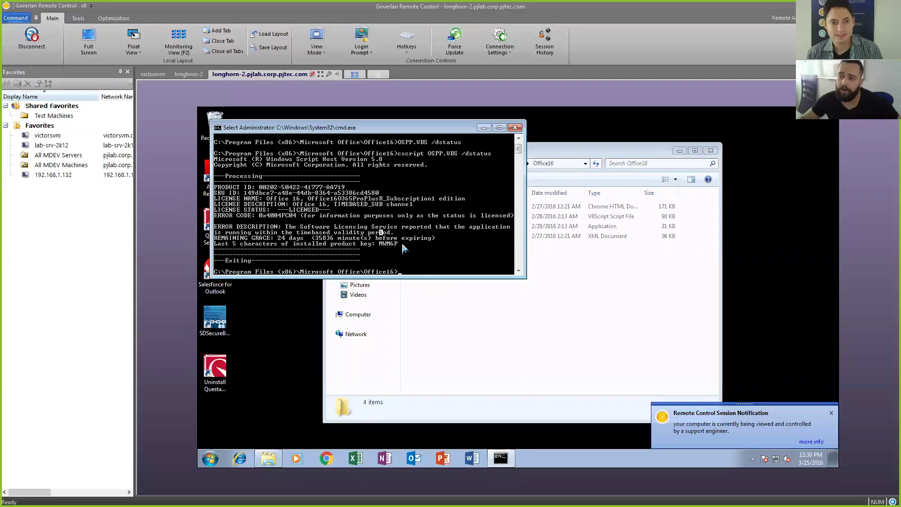
pyautogui.moveTo(525, 278); pyautogui.dragTo(601, 303)
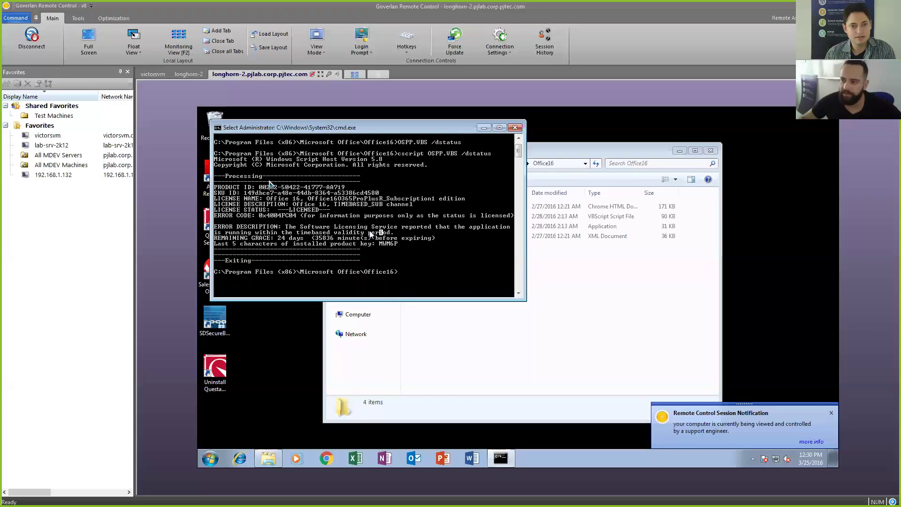
pyautogui.moveTo(376, 243); pyautogui.dragTo(402, 245)
pyautogui.click(421, 257)
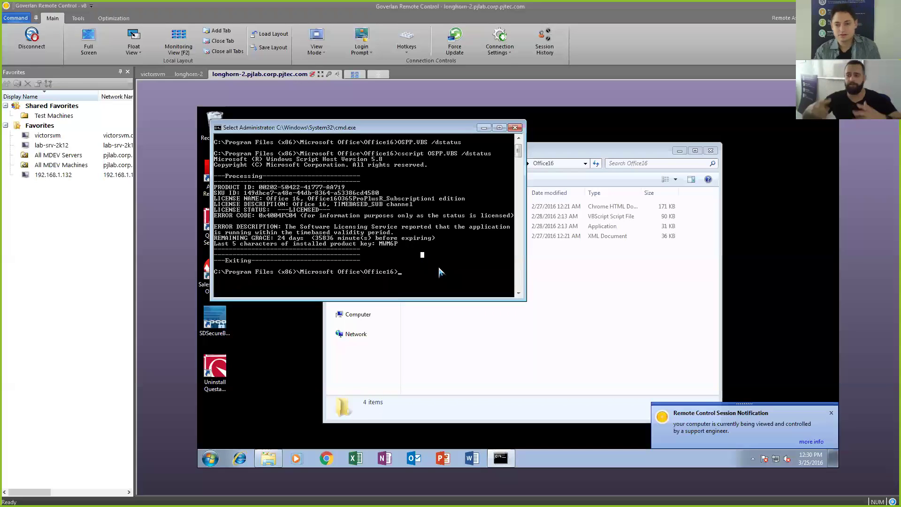
# Step: Recheck the Office16 path and key ending, then switch to Goverlan's Administration & Diagnostics view
pyautogui.click(553, 330)
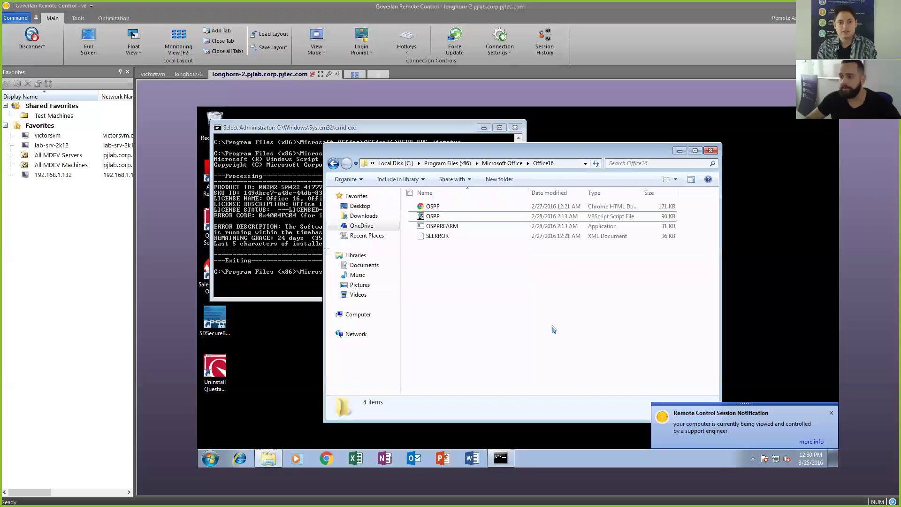
pyautogui.click(569, 163)
pyautogui.click(567, 316)
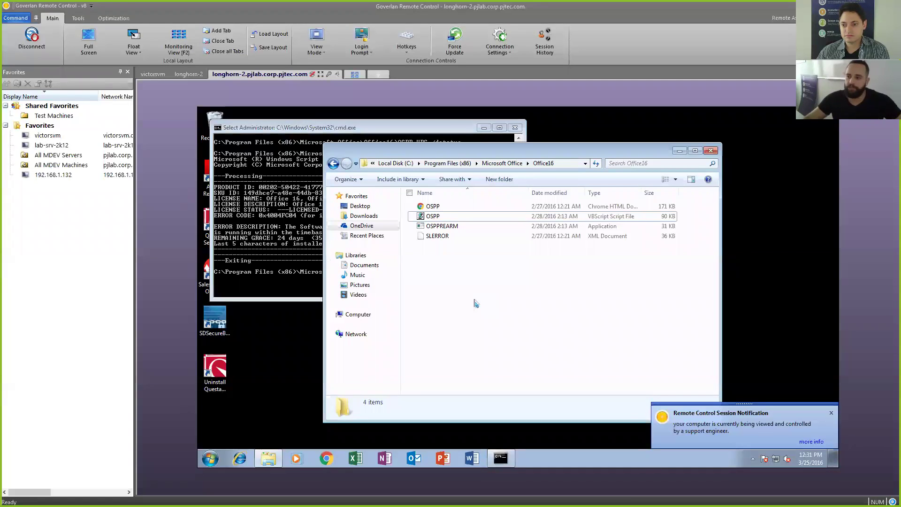
pyautogui.click(271, 260)
pyautogui.moveTo(400, 244); pyautogui.dragTo(379, 245)
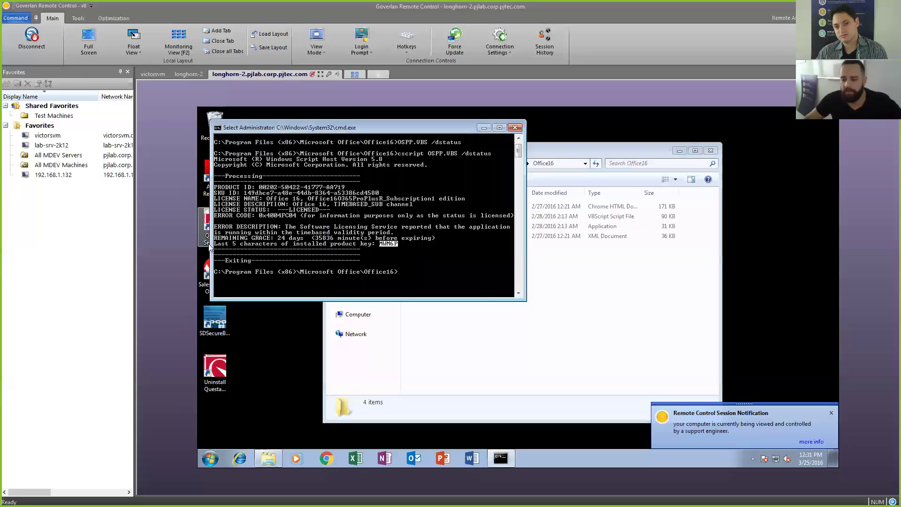
pyautogui.hotkey('alt', 'Tab')
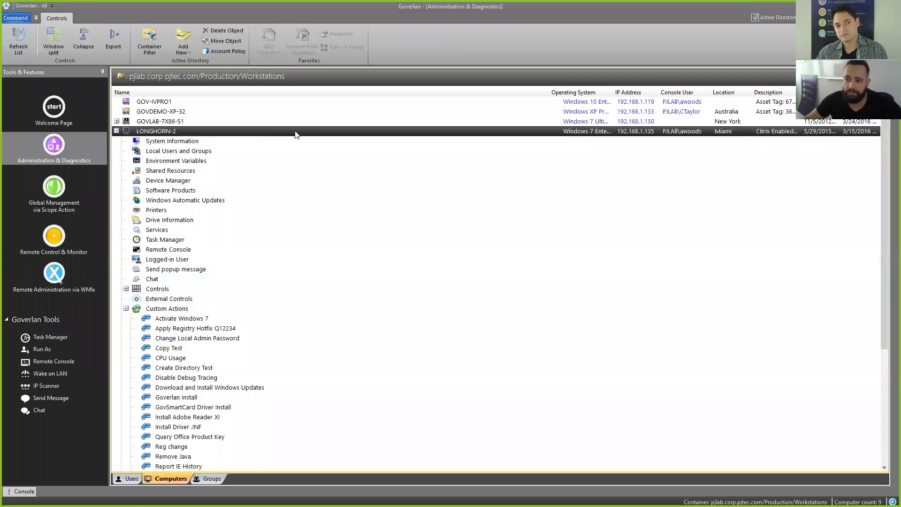
# Step: Open the Activate - Windows 10 Enterprise scope action's properties and show its modules
pyautogui.click(52, 197)
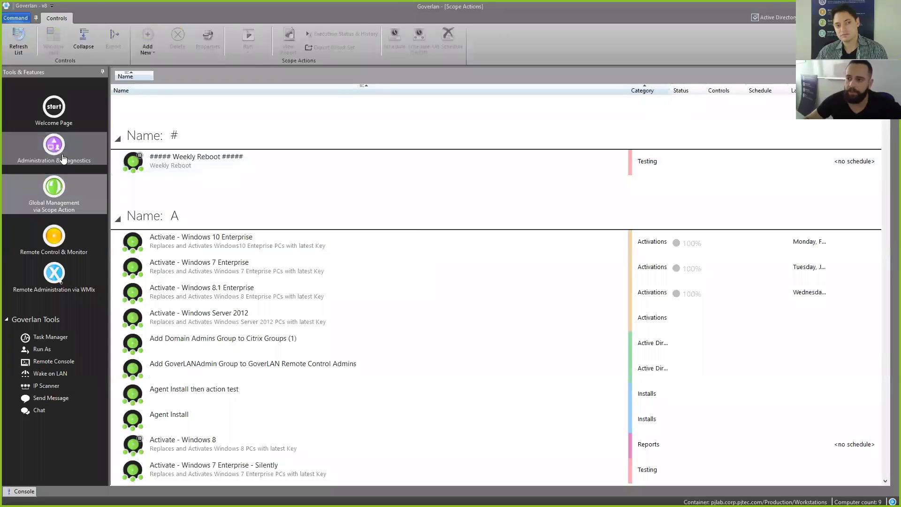
pyautogui.click(172, 241)
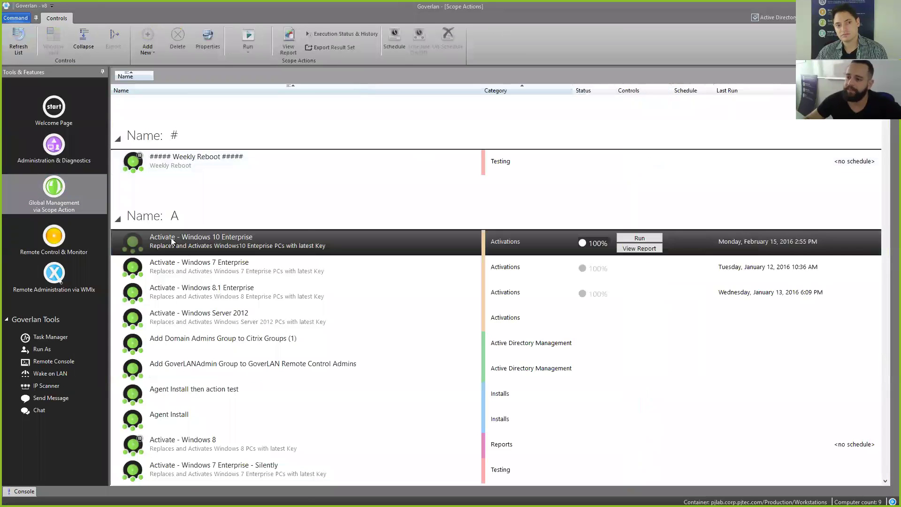
pyautogui.rightClick(172, 241)
pyautogui.click(204, 365)
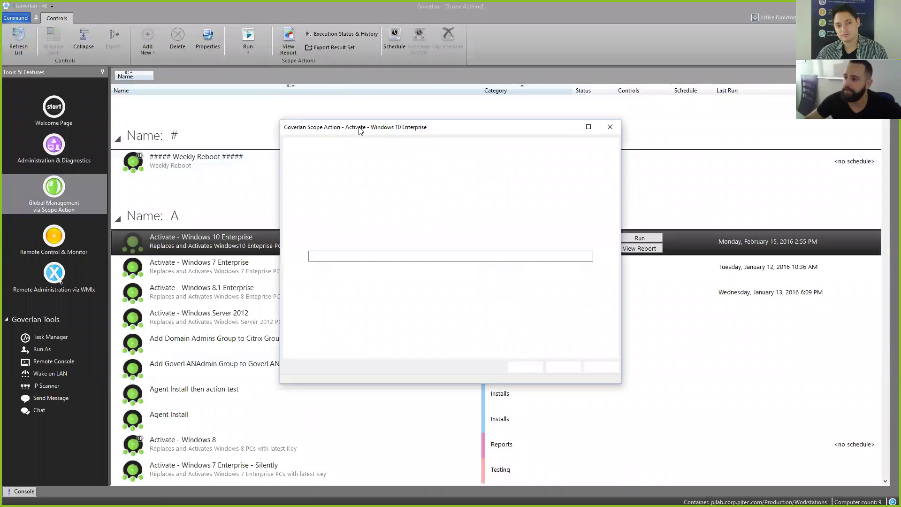
pyautogui.click(378, 143)
pyautogui.click(331, 190)
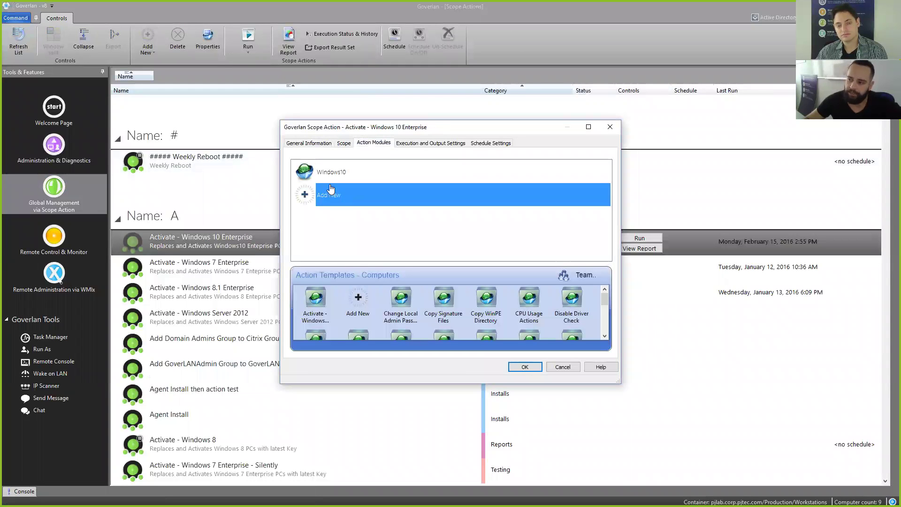
# Step: Inspect the Windows10 action module while moving the Scope Action dialog up and left
pyautogui.moveTo(369, 128); pyautogui.dragTo(304, 127)
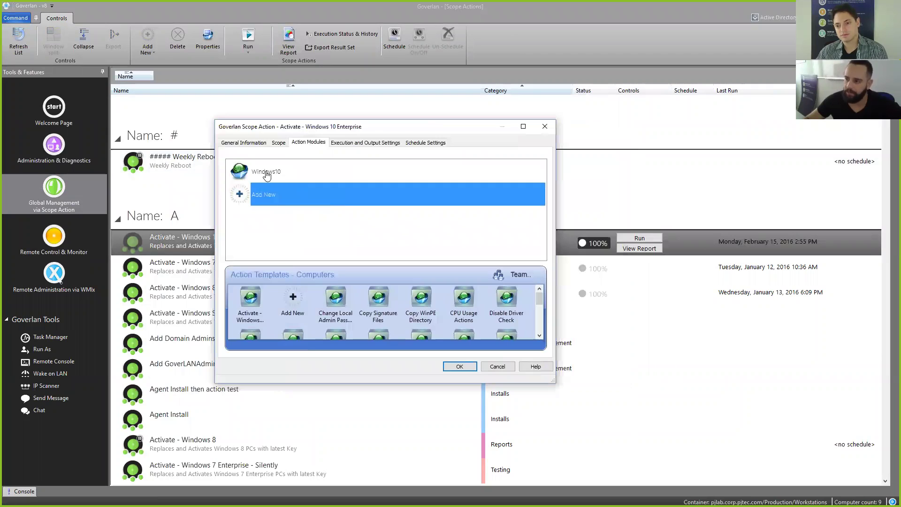
pyautogui.click(267, 173)
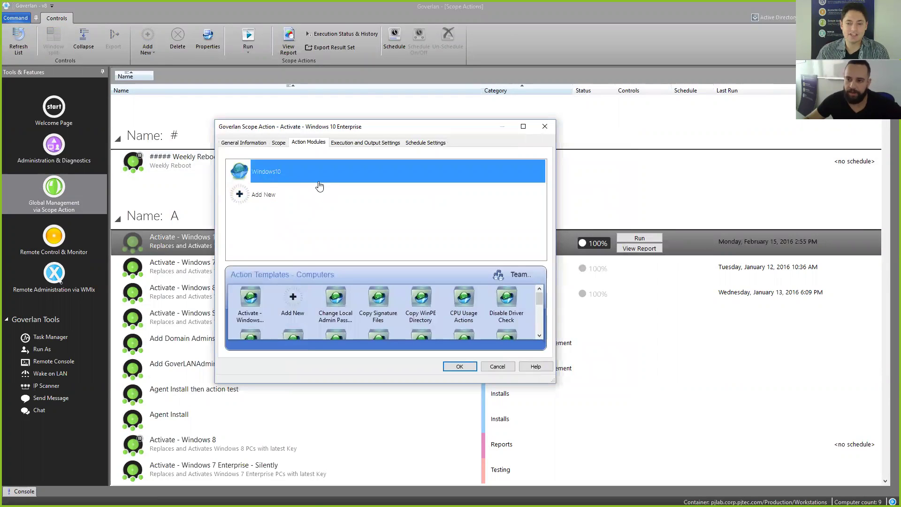
pyautogui.click(266, 196)
pyautogui.click(280, 175)
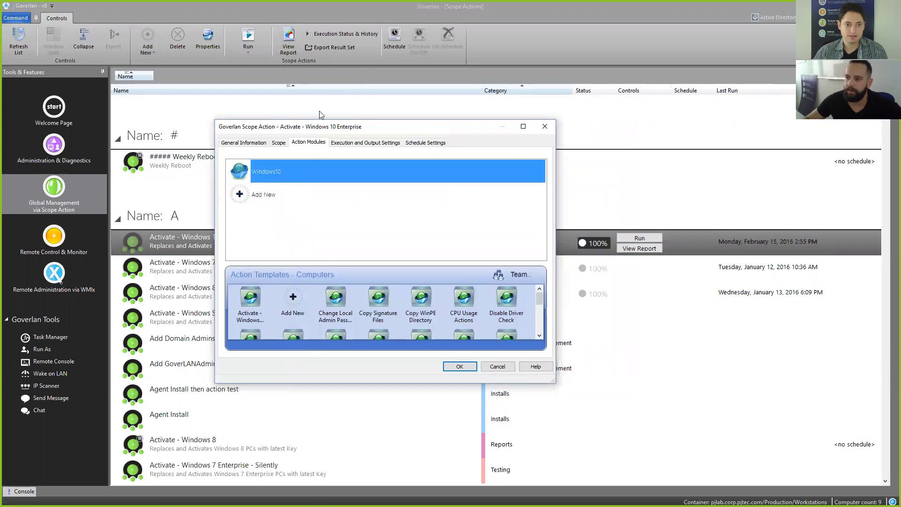
pyautogui.moveTo(318, 130); pyautogui.dragTo(290, 126)
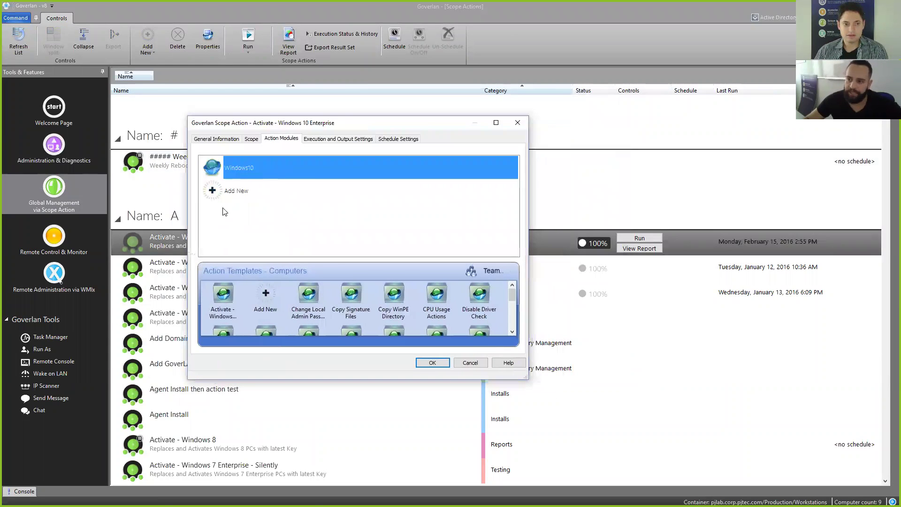
pyautogui.moveTo(294, 127); pyautogui.dragTo(316, 115)
pyautogui.click(245, 173)
# Step: Check the Change Local Admin Password Actions template, then cancel and return to Administration & Diagnostics
pyautogui.click(219, 157)
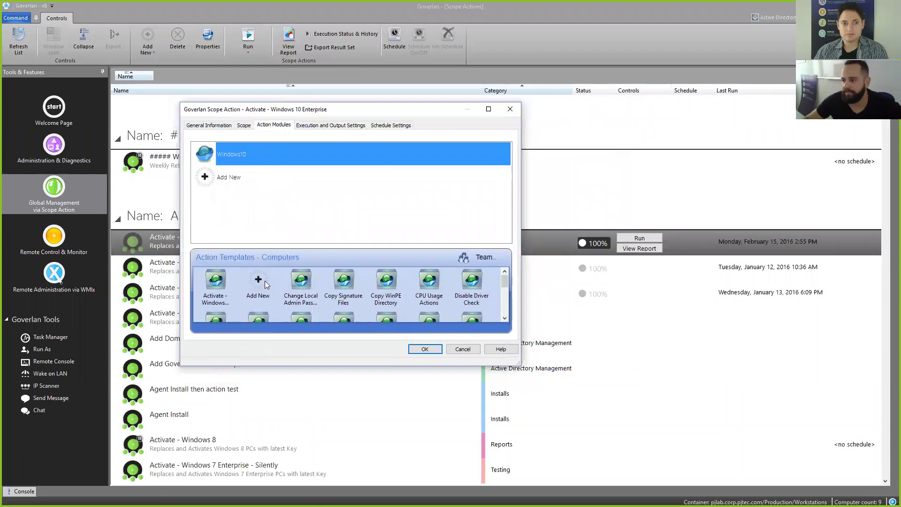
pyautogui.click(310, 284)
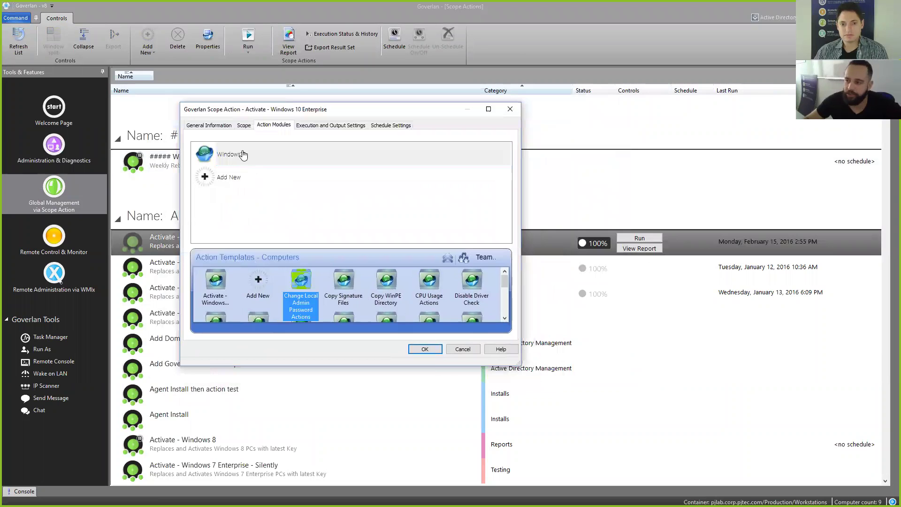
pyautogui.click(463, 350)
pyautogui.click(54, 149)
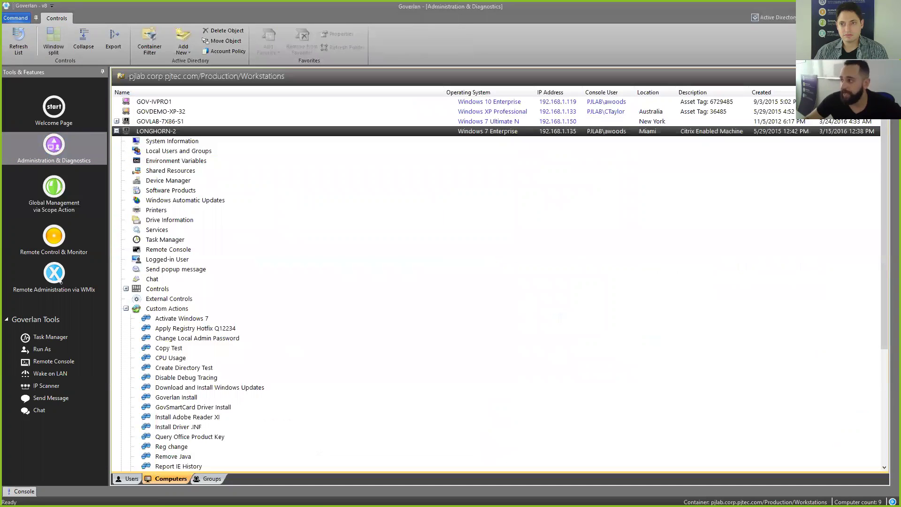
# Step: Maximize the Administration & Diagnostics window and execute Query Office Product Key on LONGHORN-2
pyautogui.click(884, 6)
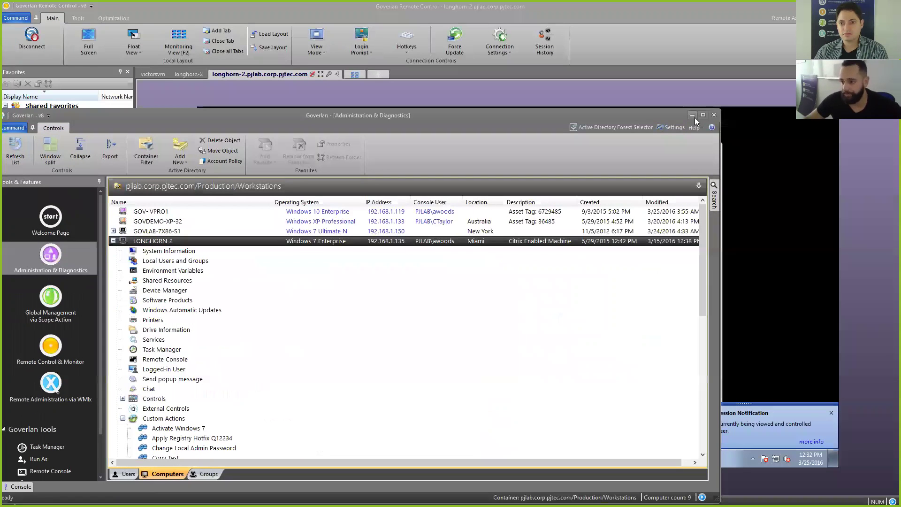
pyautogui.doubleClick(620, 113)
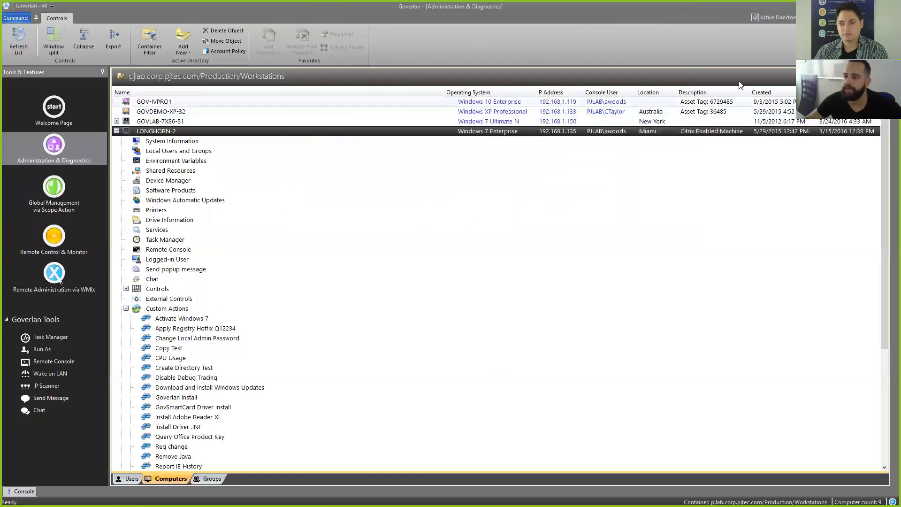
pyautogui.click(224, 388)
pyautogui.scroll(-1, 235, 380)
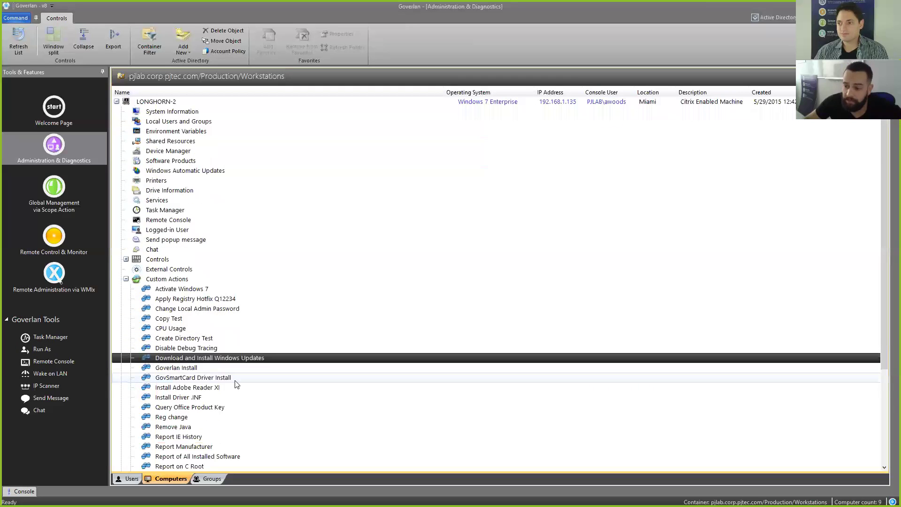
pyautogui.rightClick(191, 407)
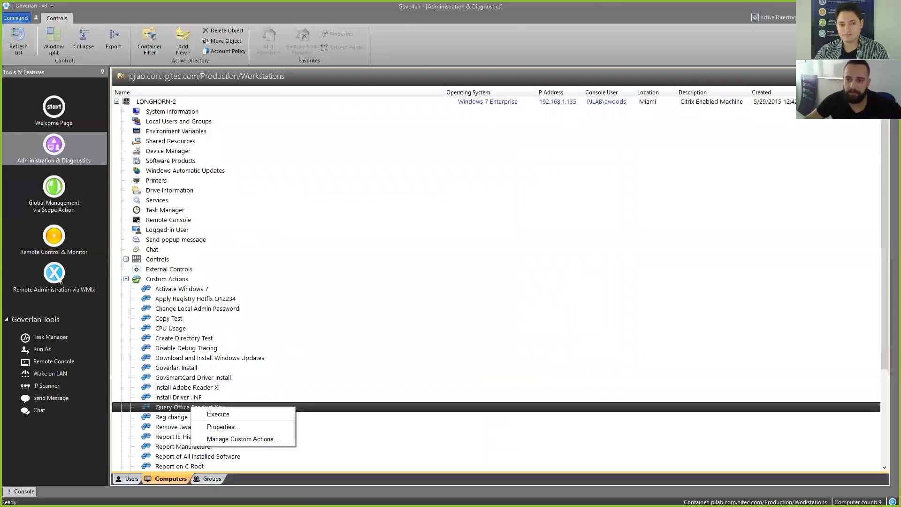
pyautogui.click(218, 414)
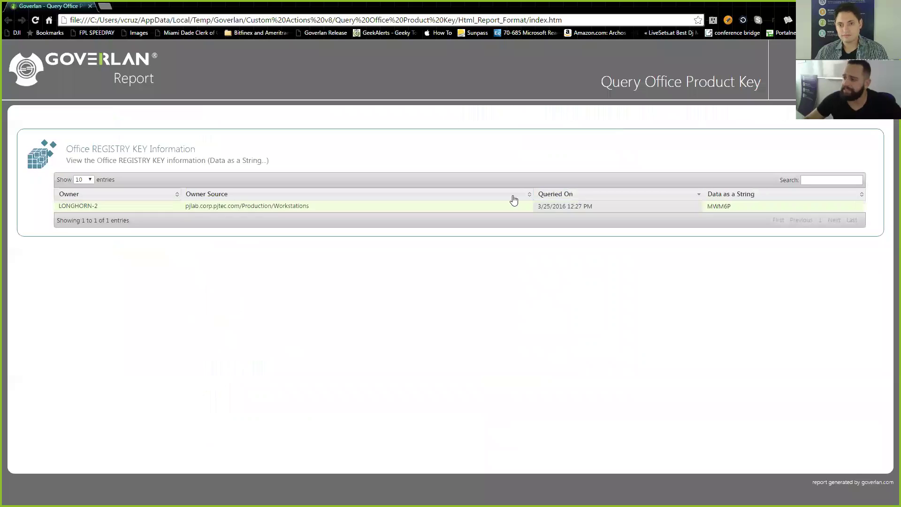
# Step: Sort the Chrome report by Owner Source, then by Queried On, and return to Goverlan
pyautogui.click(270, 195)
pyautogui.click(626, 195)
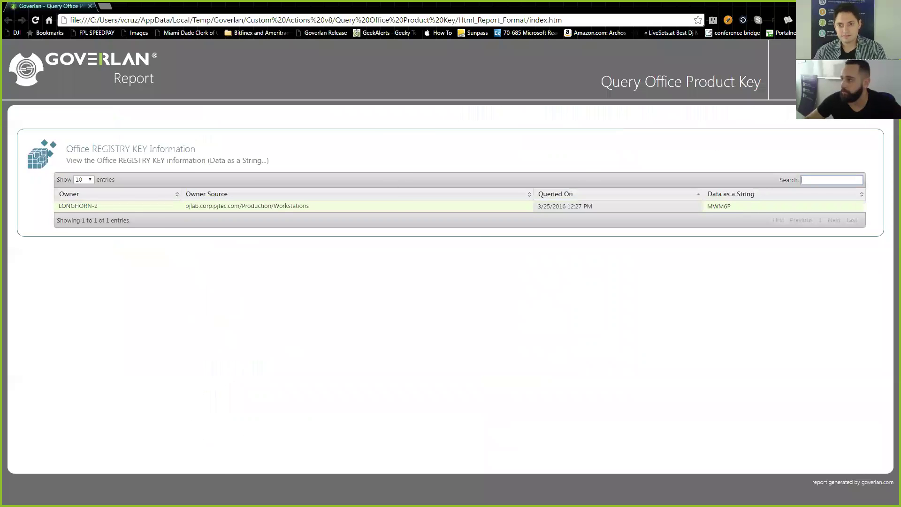
pyautogui.hotkey('alt', 'Tab')
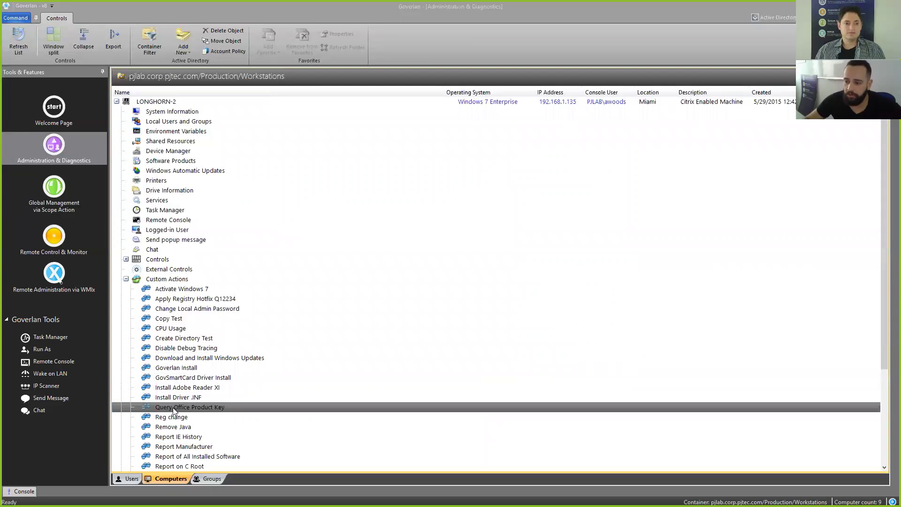
# Step: Set Query Office Product Key's report display format to Microsoft Excel Document
pyautogui.rightClick(174, 409)
pyautogui.click(188, 427)
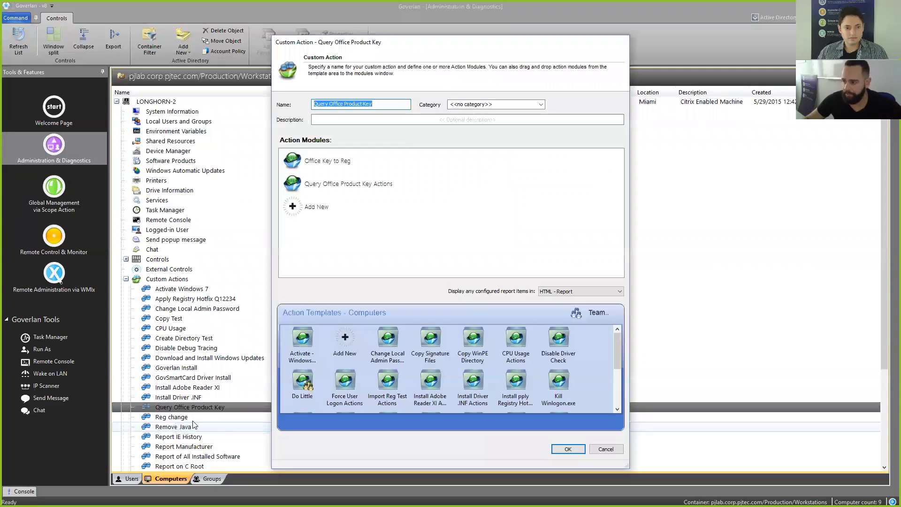
pyautogui.click(549, 291)
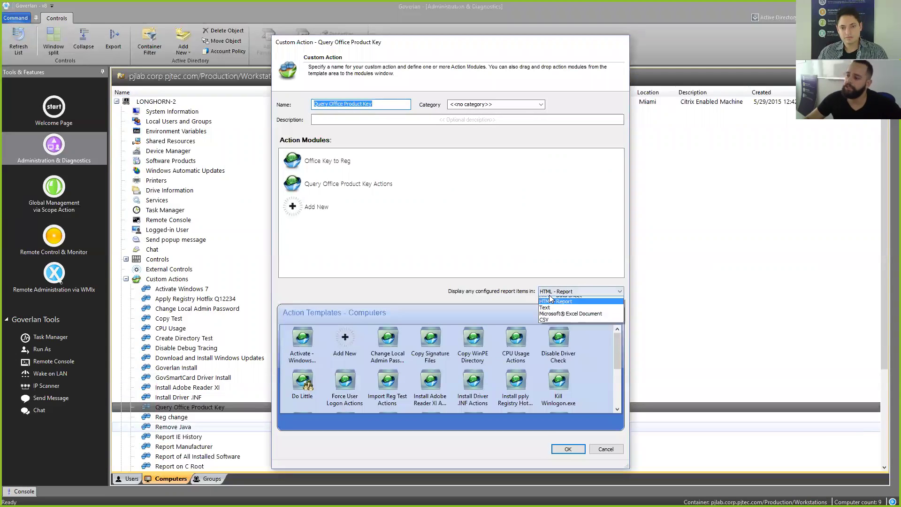
pyautogui.click(559, 319)
pyautogui.click(568, 450)
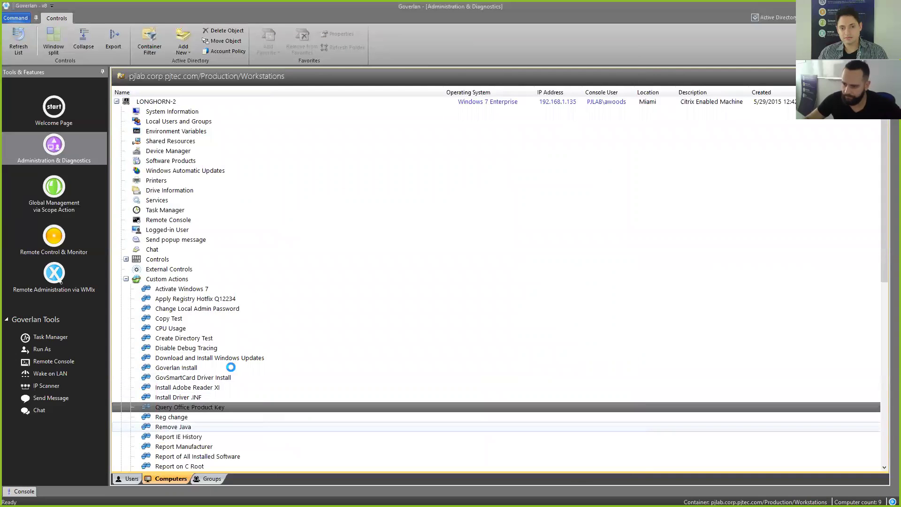
# Step: Run Query Office Product Key on LONGHORN-2 again, confirming and dismissing the success message
pyautogui.doubleClick(210, 407)
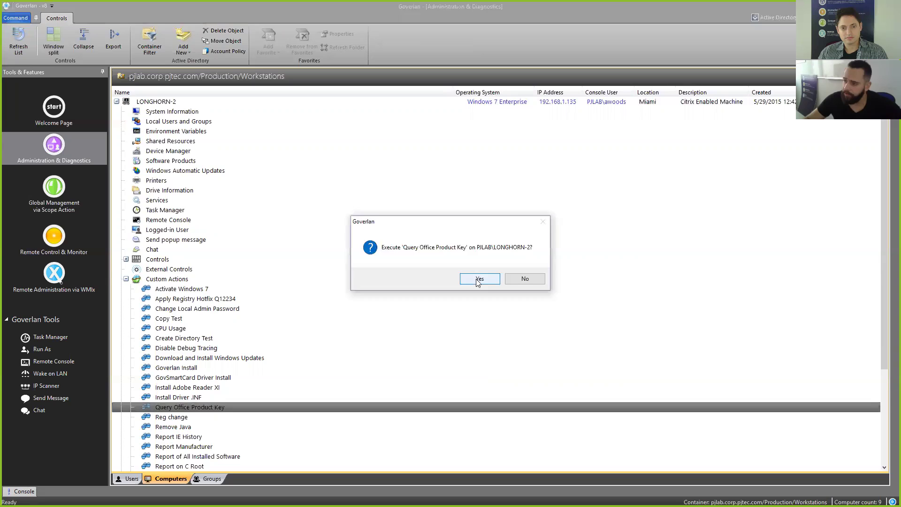
pyautogui.click(477, 280)
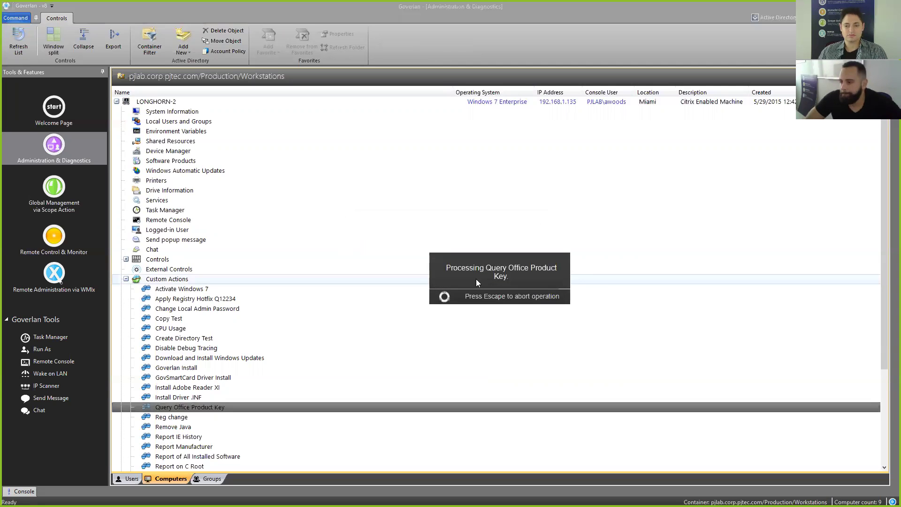
pyautogui.click(505, 279)
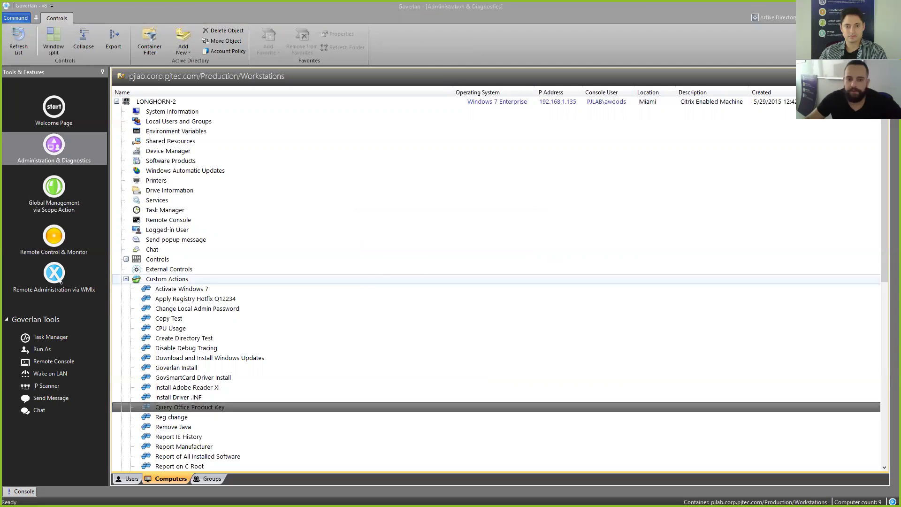
pyautogui.click(371, 299)
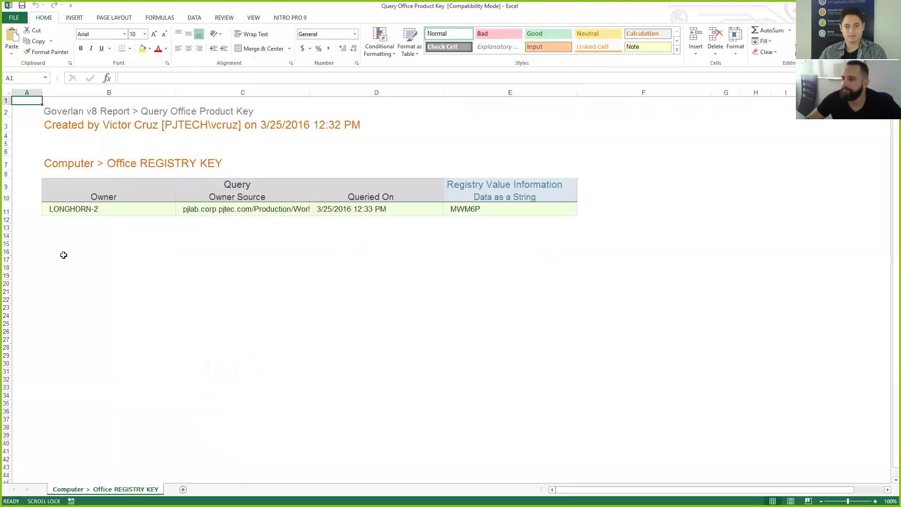
# Step: Autofit column C to show the full owner source path beside the MWM6P key, then return to Goverlan
pyautogui.doubleClick(310, 93)
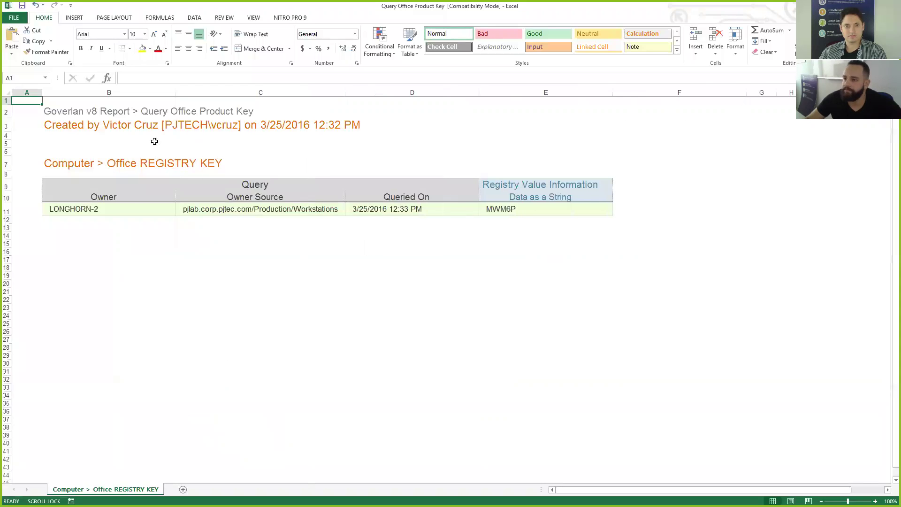
pyautogui.click(519, 210)
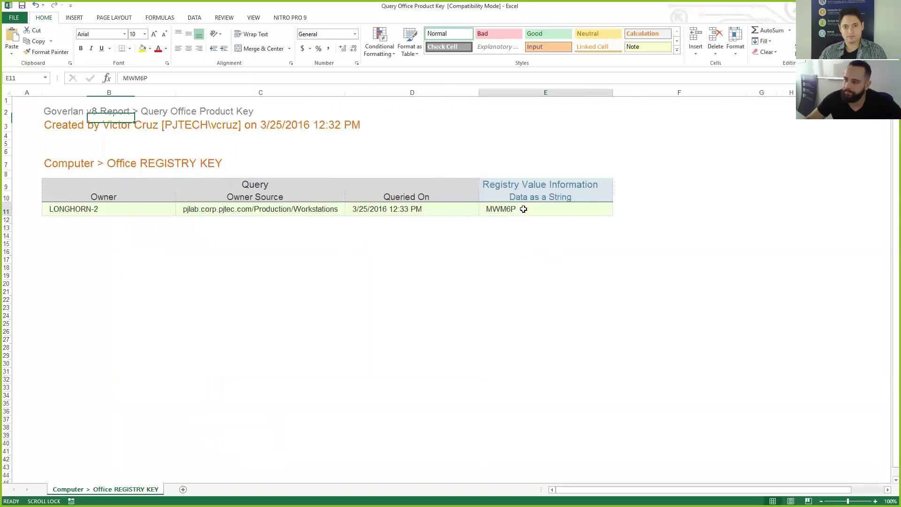
pyautogui.click(289, 207)
pyautogui.click(127, 218)
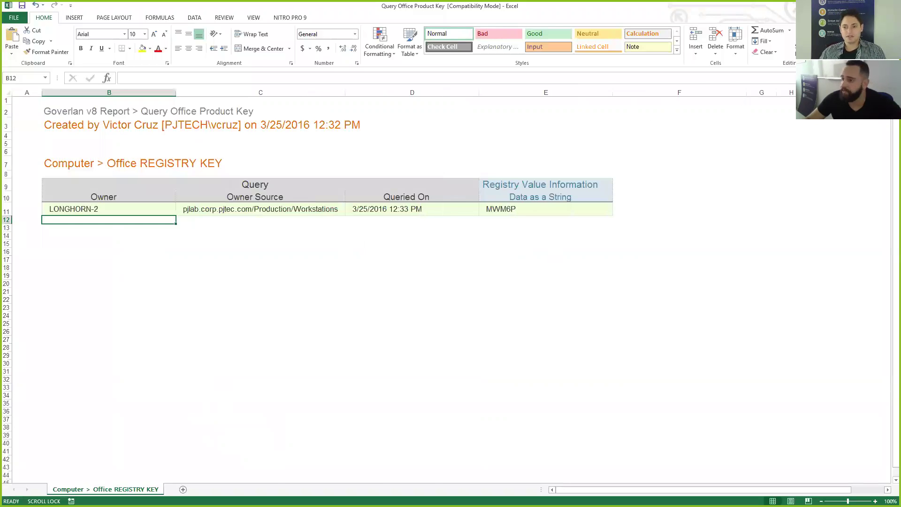
pyautogui.hotkey('alt', 'Tab')
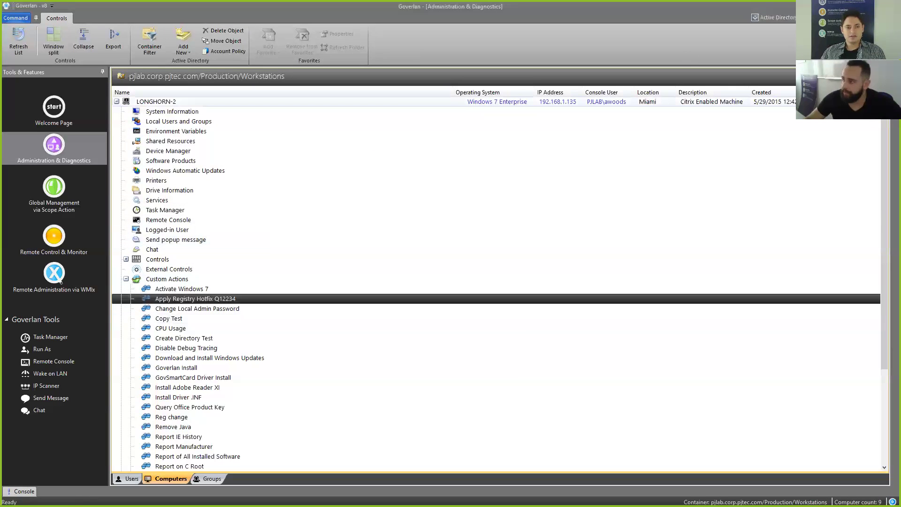
# Step: Switch to LONGHORN-2's remote session showing the OSPP.VBS /dstatus output with key characters MWM6P
pyautogui.hotkey('alt', 'Tab')
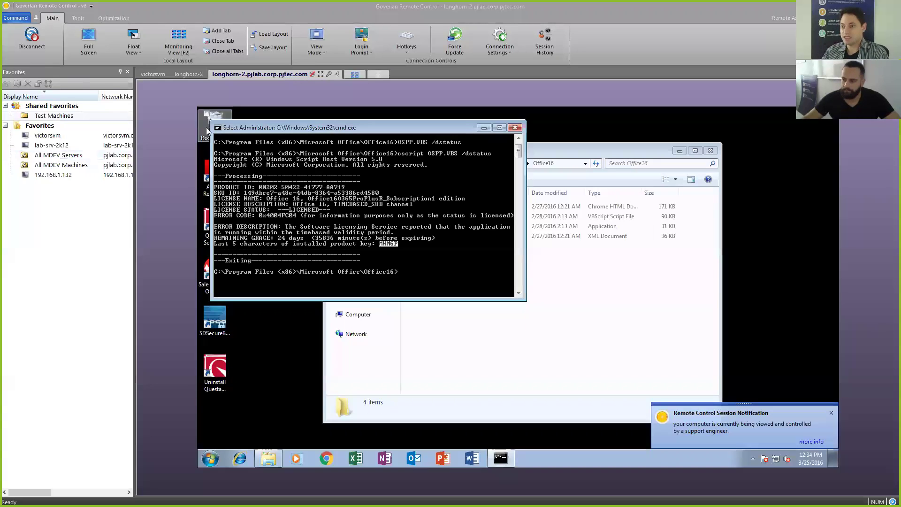
pyautogui.moveTo(340, 132)
pyautogui.mouseDown()
pyautogui.moveTo(313, 129)
pyautogui.moveTo(353, 136)
pyautogui.mouseUp()
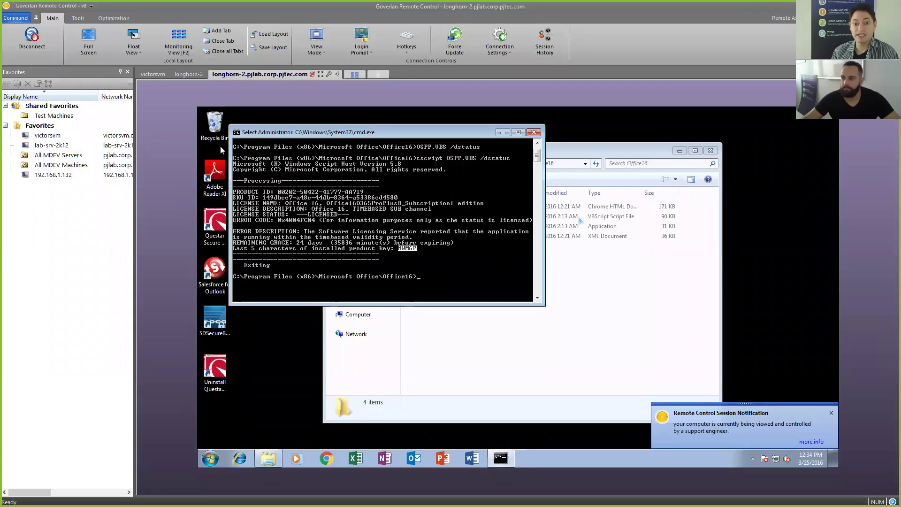
pyautogui.rightClick(483, 282)
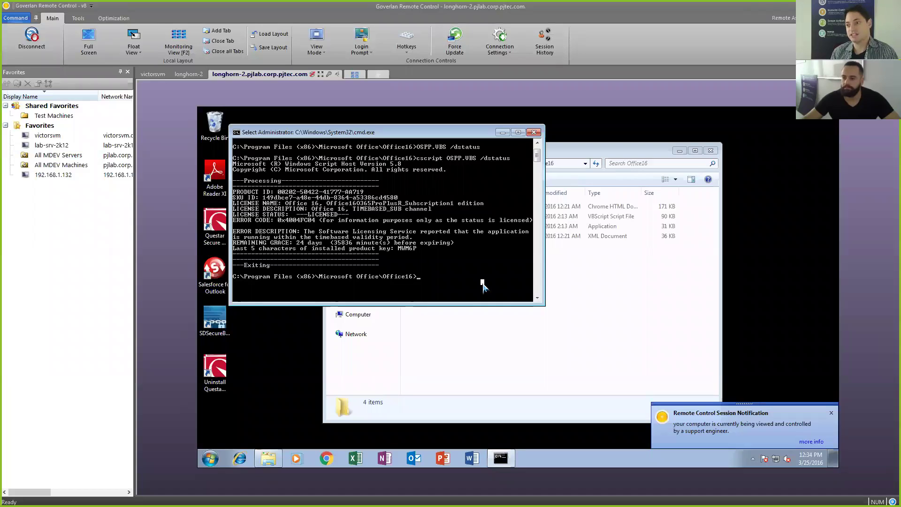
pyautogui.click(393, 226)
pyautogui.click(418, 244)
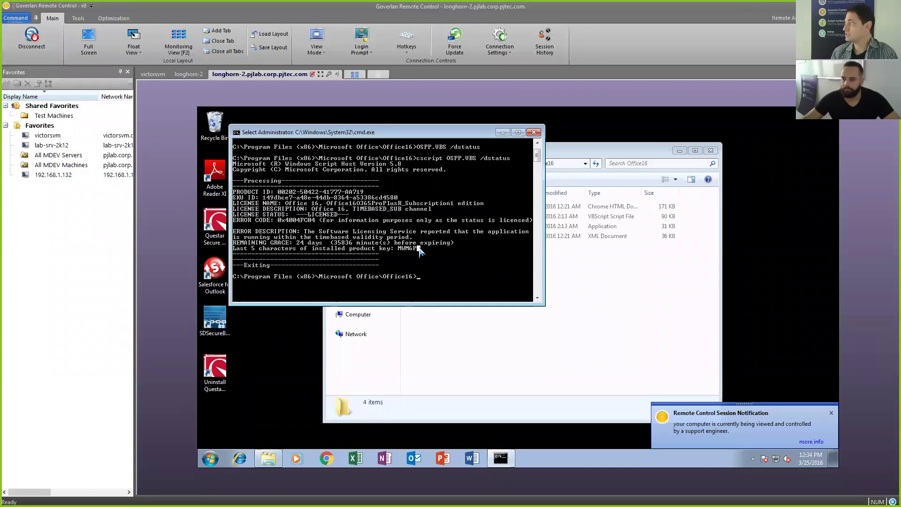